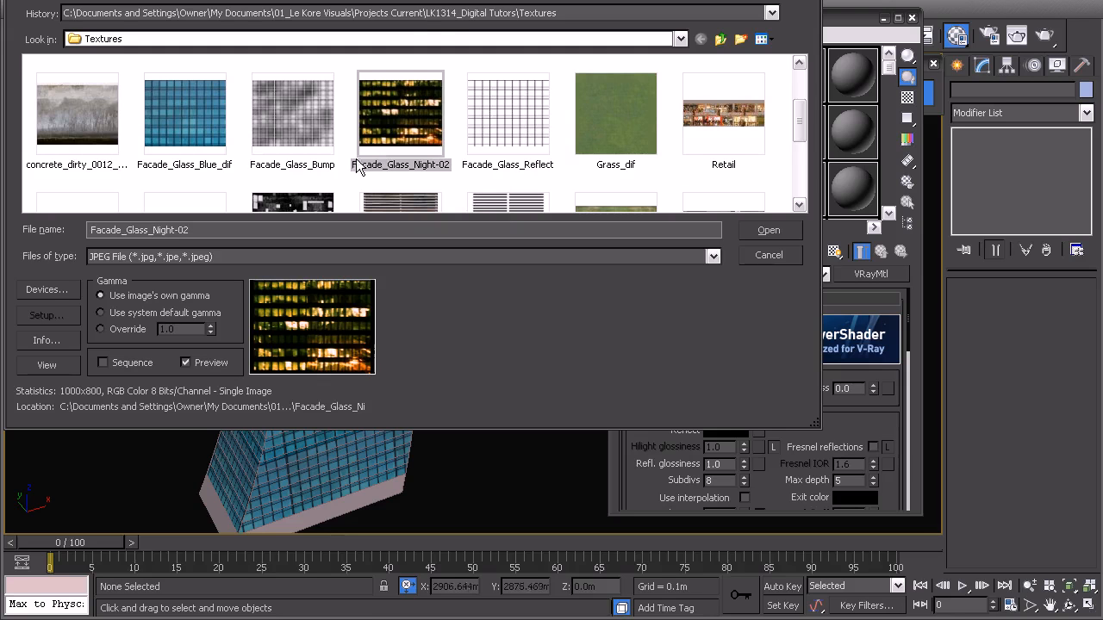
Step: Load Facade_Glass_Night-02 as the Curtains material's diffuse bitmap and inspect the full image
double_click(374, 107)
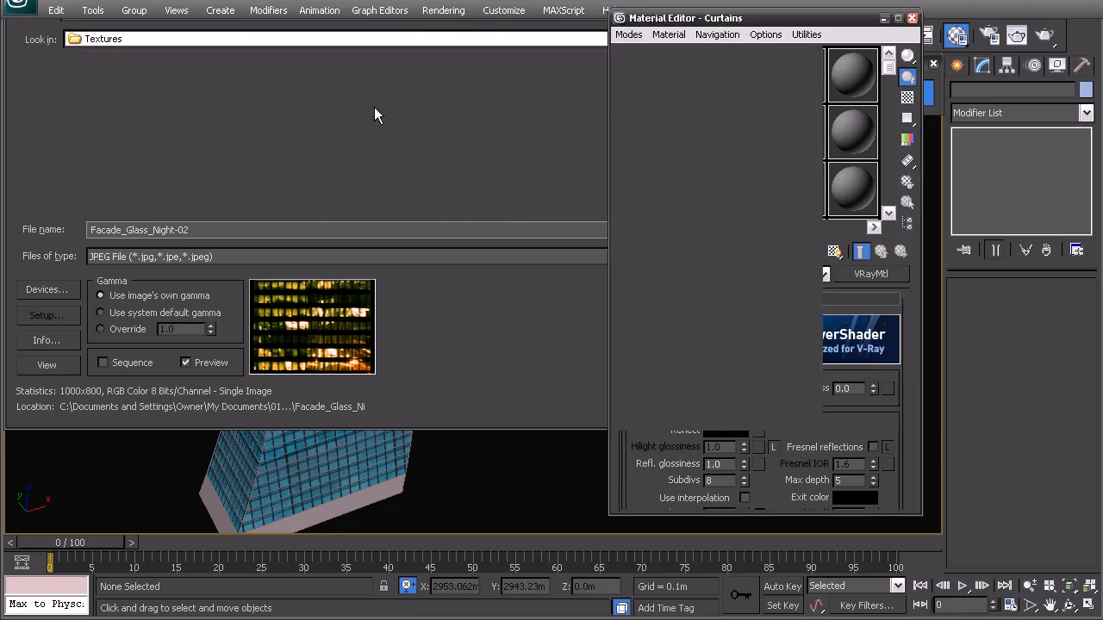
left_click_drag(821, 444, 807, 265)
left_click(849, 372)
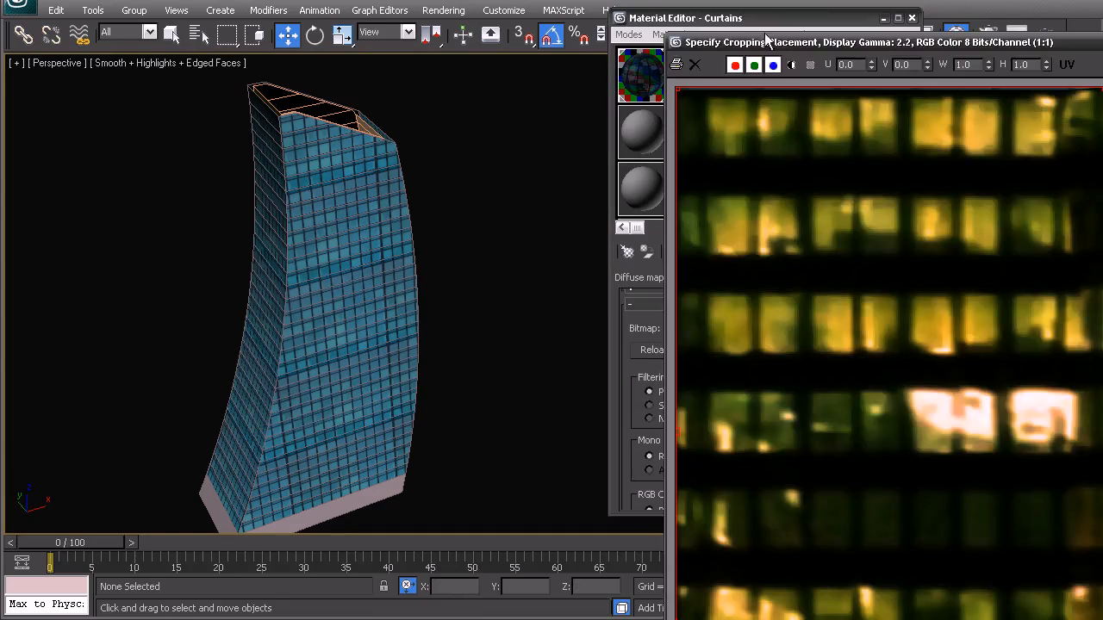
left_click_drag(810, 40, 222, 0)
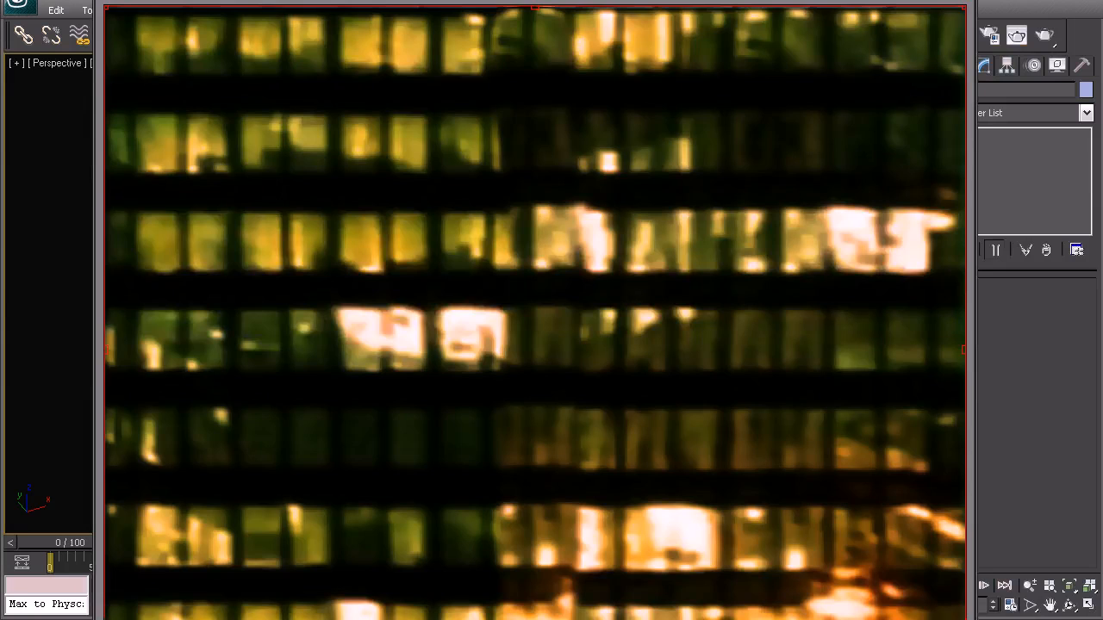
left_click_drag(974, 617, 918, 540)
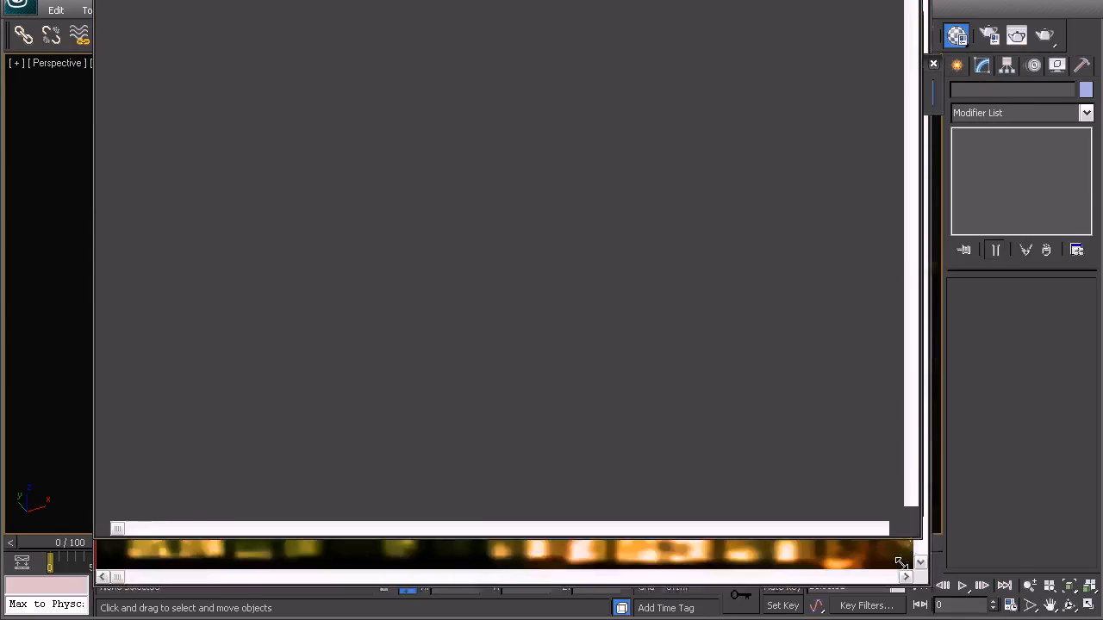
left_click_drag(638, 0, 628, 26)
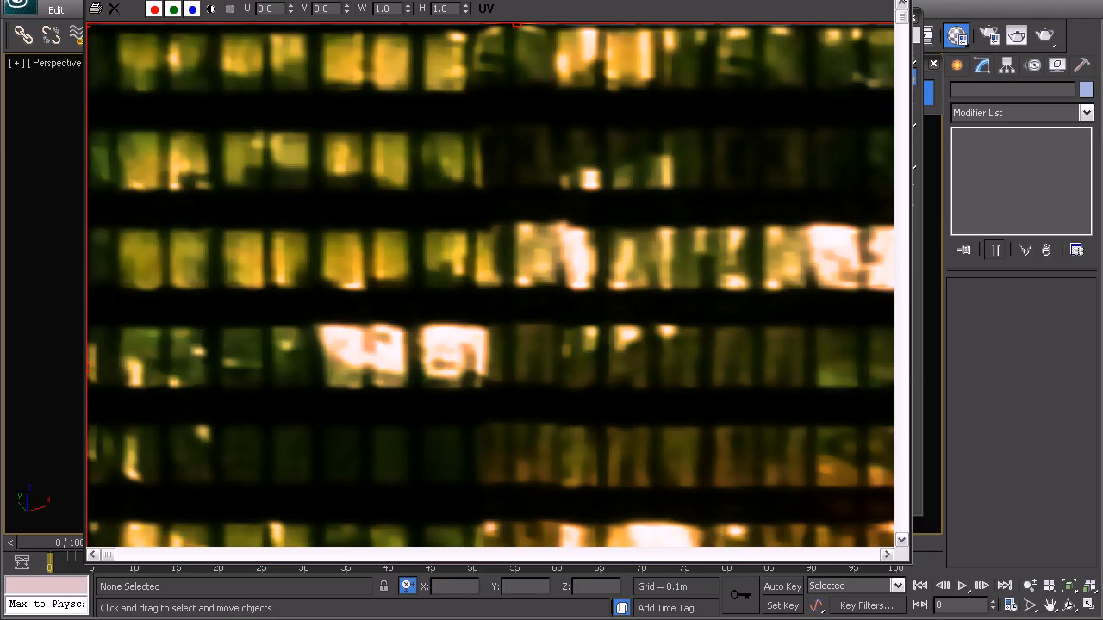
left_click(900, 1)
left_click(881, 253)
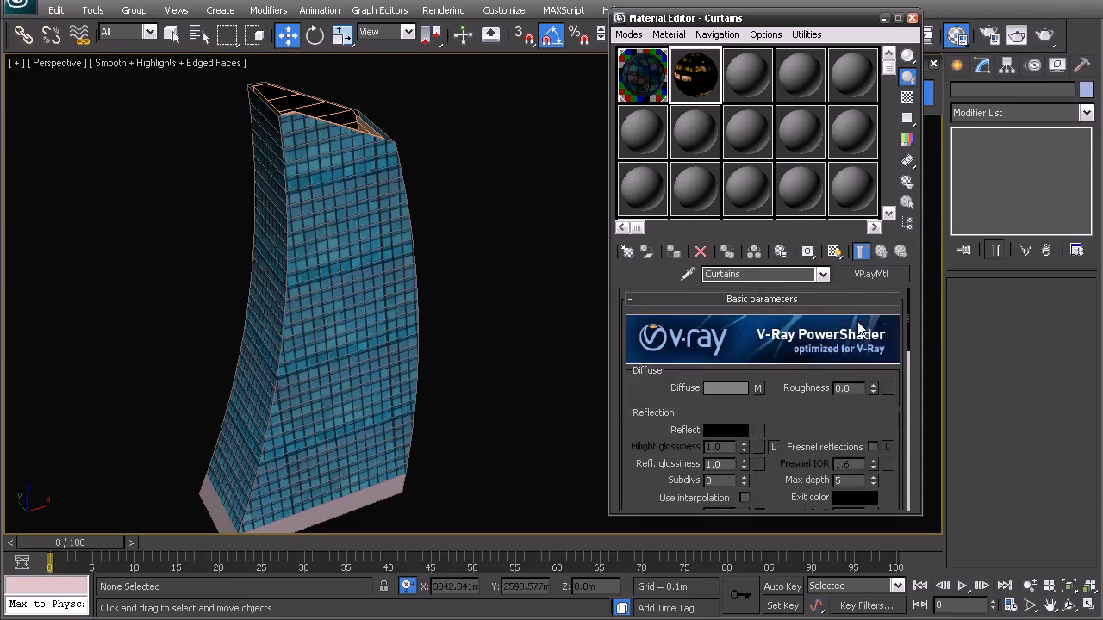
Step: Copy the Curtains material's Facade_Glass_Night-02 diffuse map into its Opacity map slot
scroll(797, 428, "down", 8)
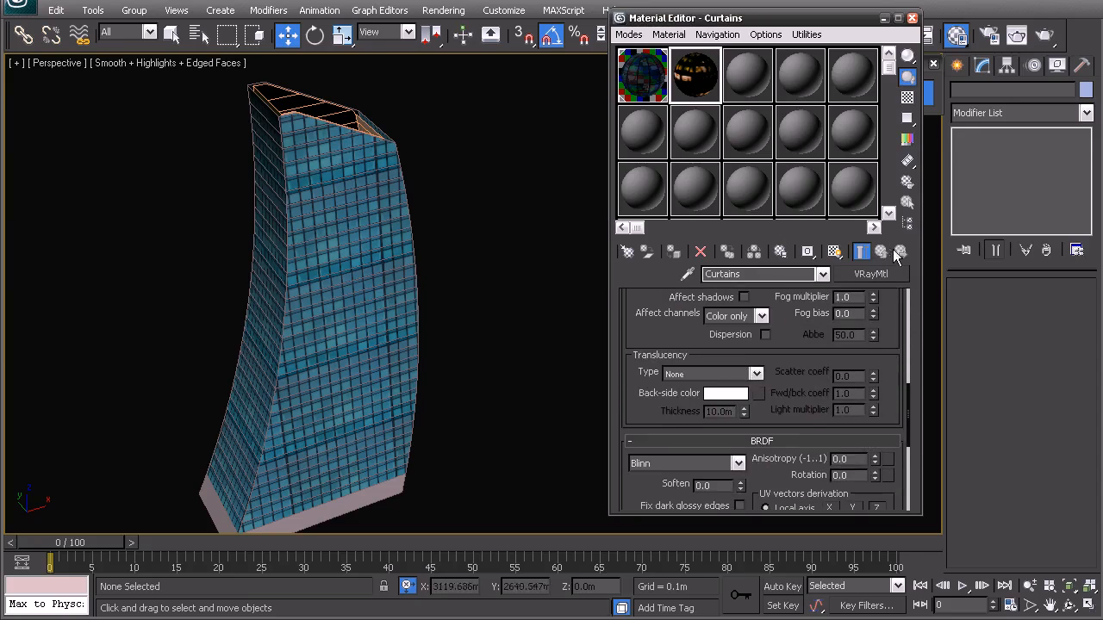
left_click_drag(905, 392, 907, 428)
left_click(782, 376)
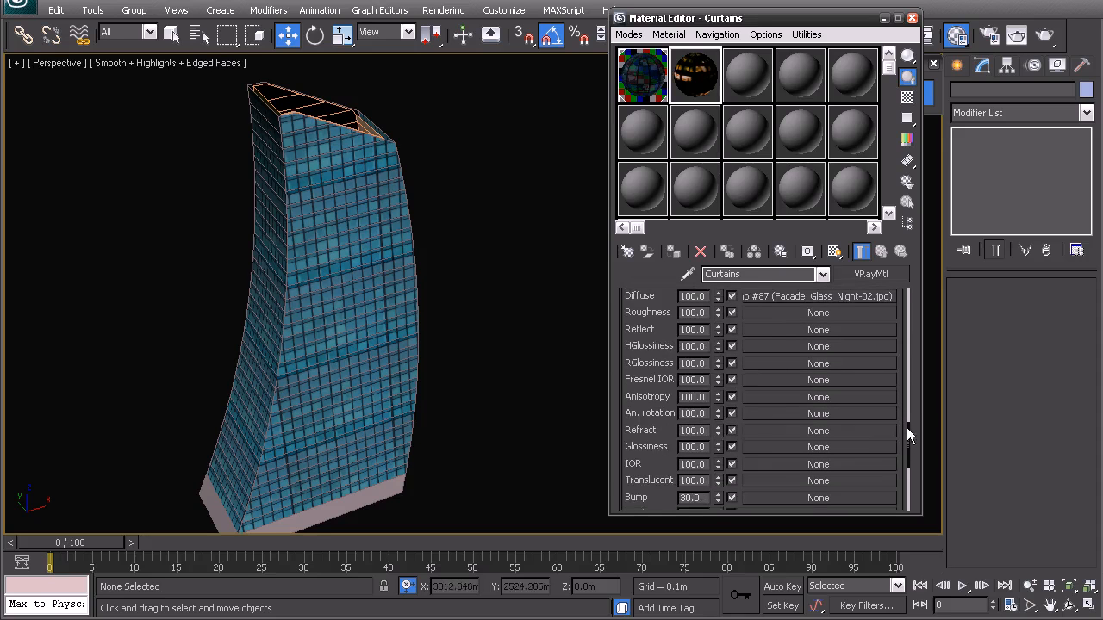
left_click_drag(780, 310, 765, 470)
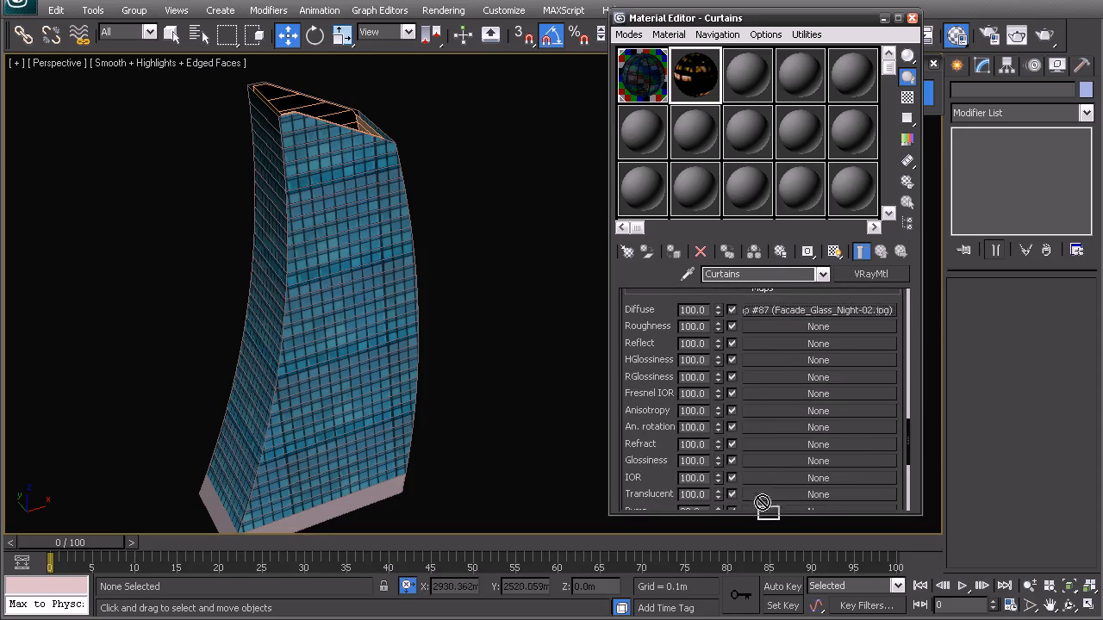
left_click_drag(762, 510, 771, 507)
left_click_drag(759, 347, 766, 312)
right_click(768, 312)
left_click(796, 336)
left_click_drag(902, 381, 904, 448)
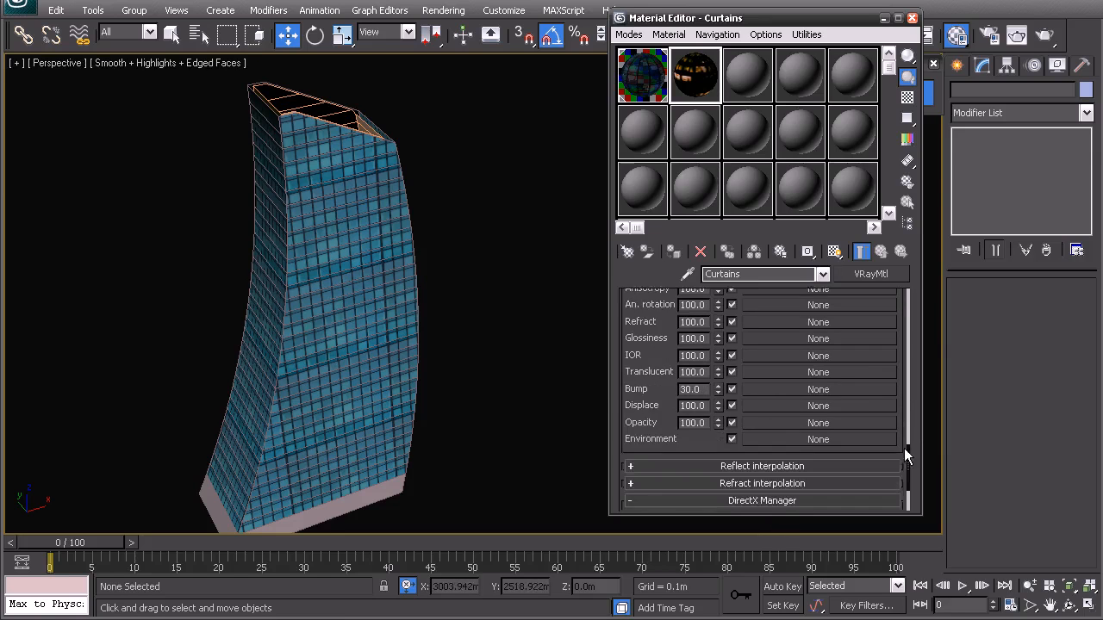
right_click(749, 418)
left_click(780, 424)
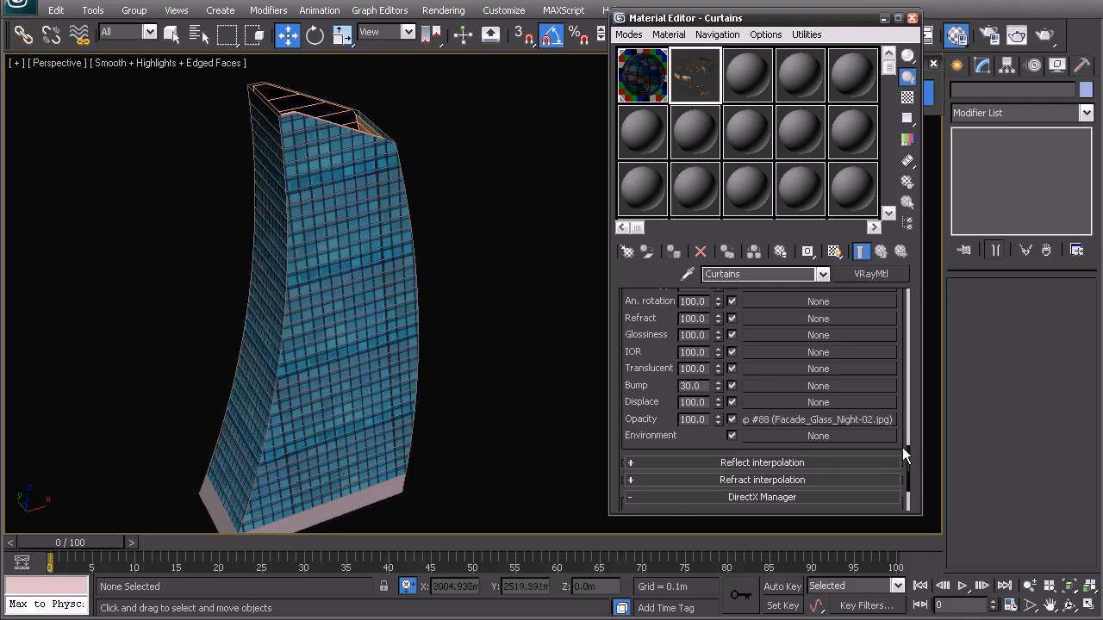
Step: Examine an enlarged sample preview of the Curtains material
left_click_drag(911, 456, 903, 408)
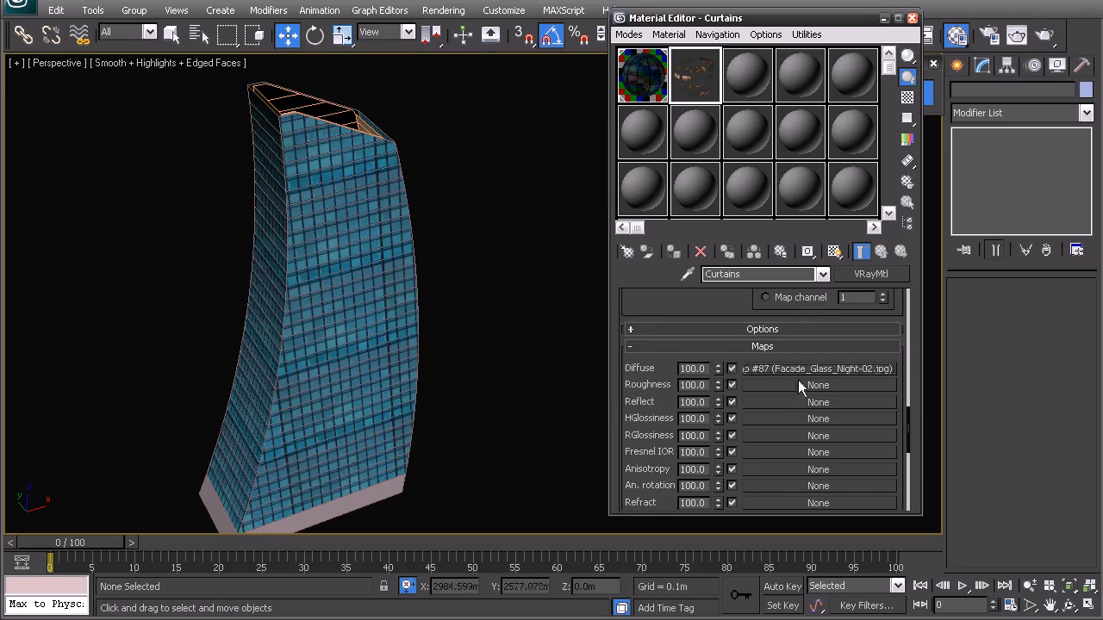
double_click(698, 84)
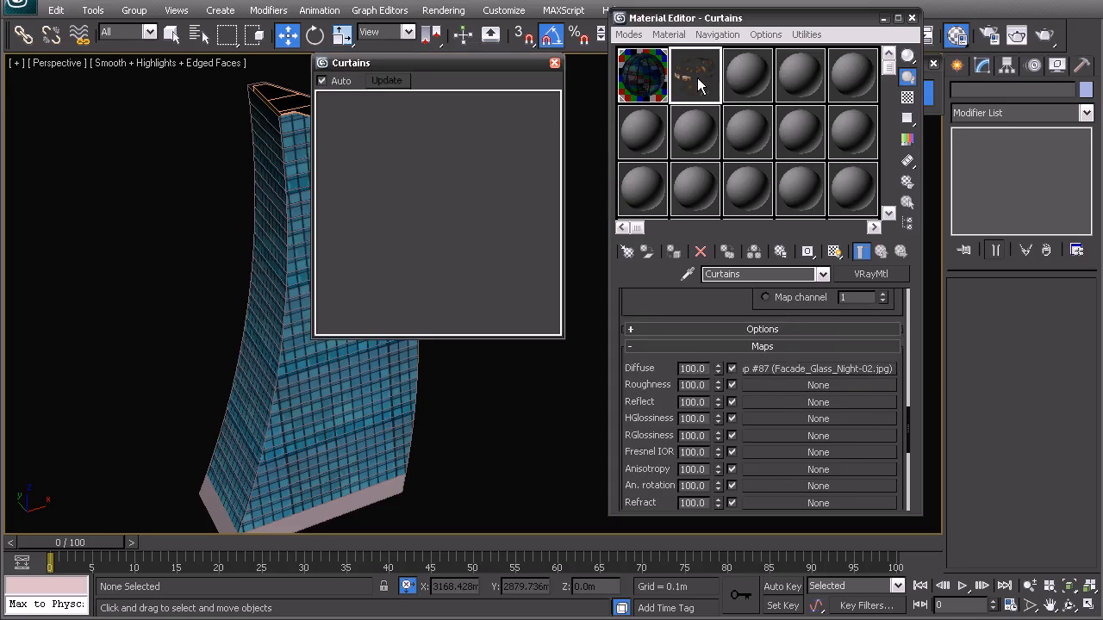
left_click_drag(400, 59, 428, 102)
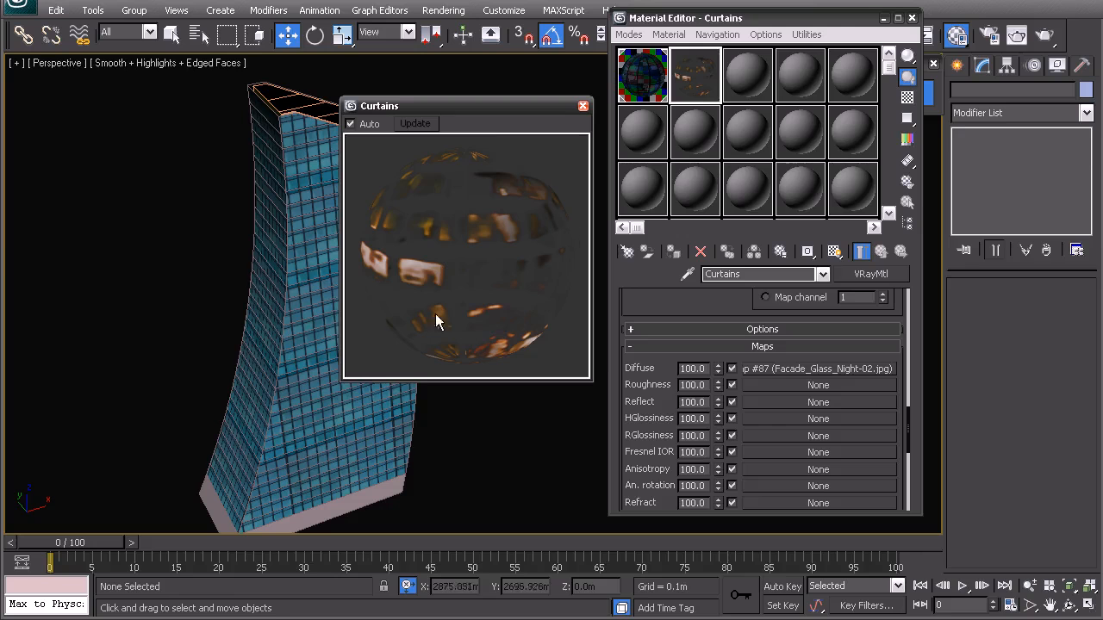
left_click(583, 105)
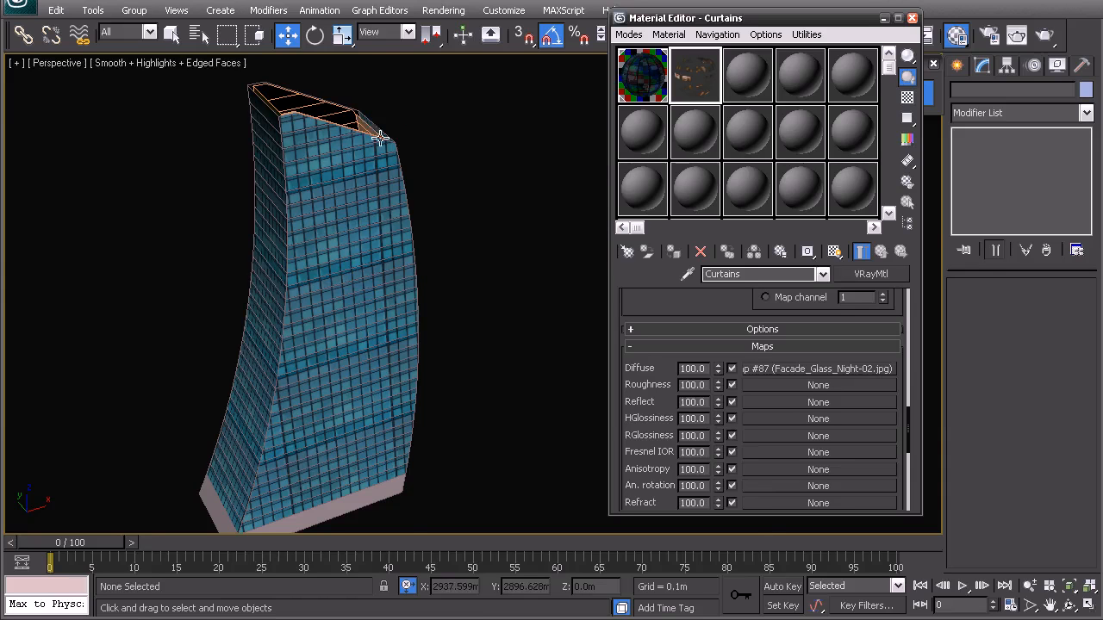
Step: Change the third sample material, 03 - Default, to a VRayMtlWrapper, discarding the old material
left_click(728, 98)
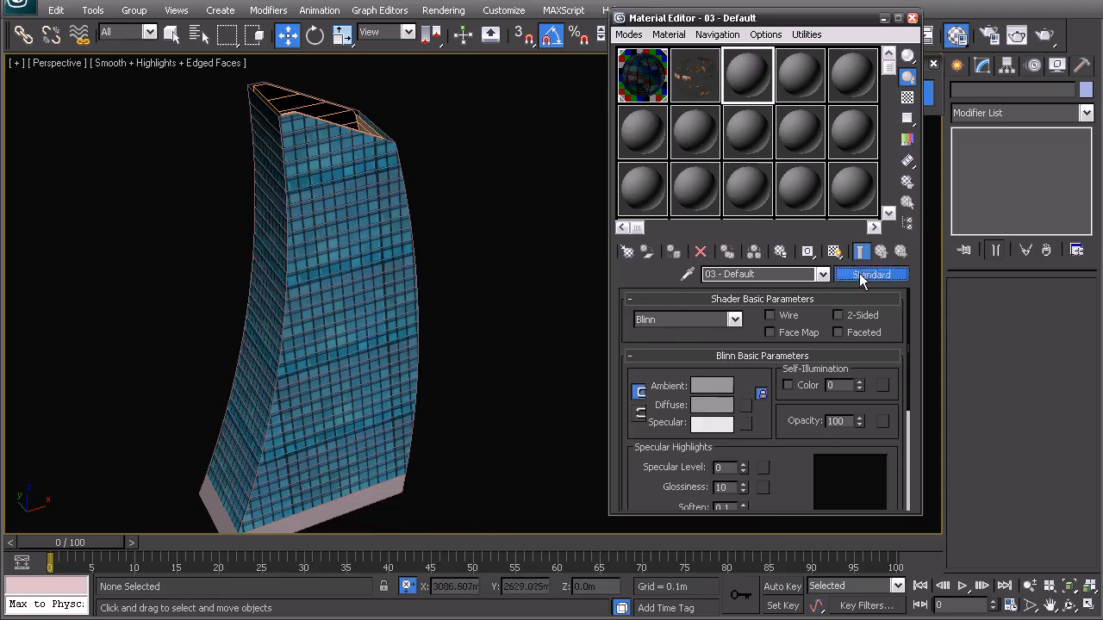
left_click(870, 274)
left_click(414, 353)
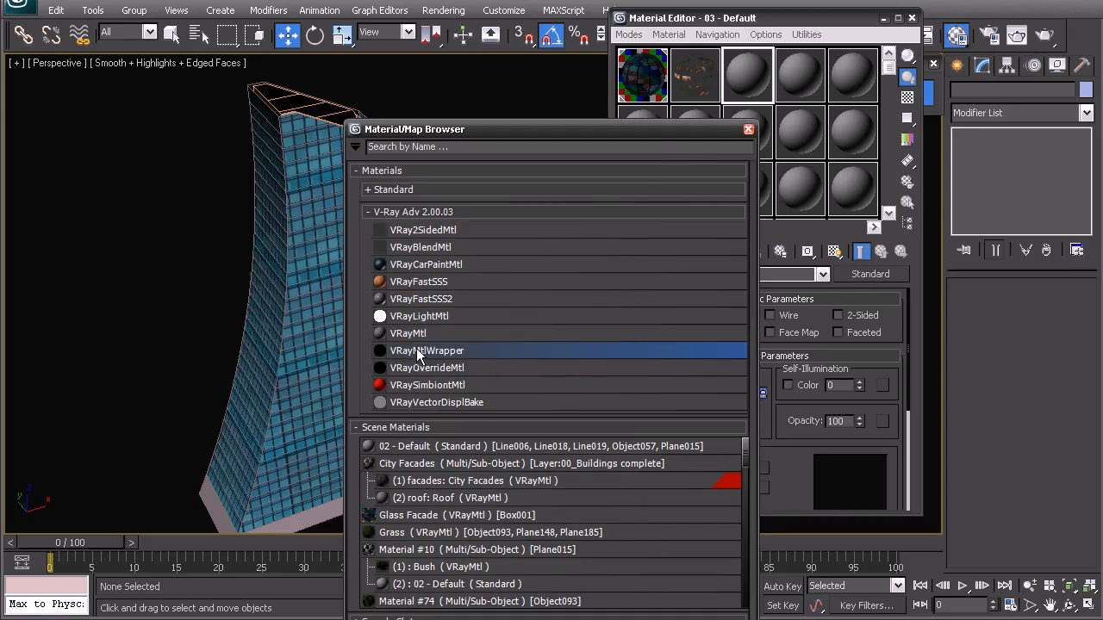
double_click(418, 352)
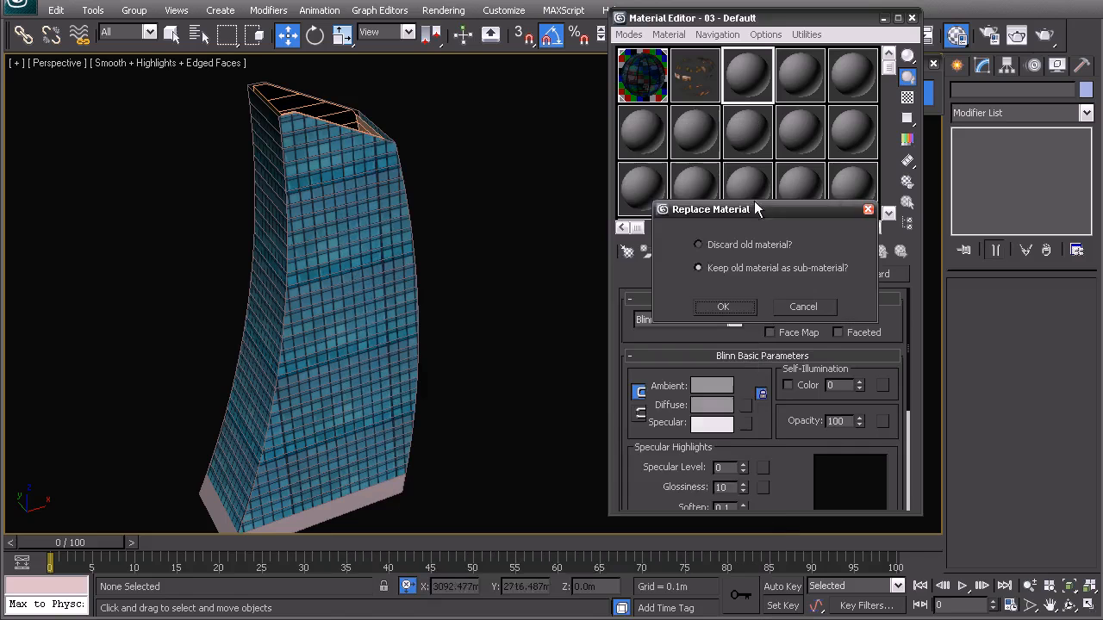
left_click(713, 312)
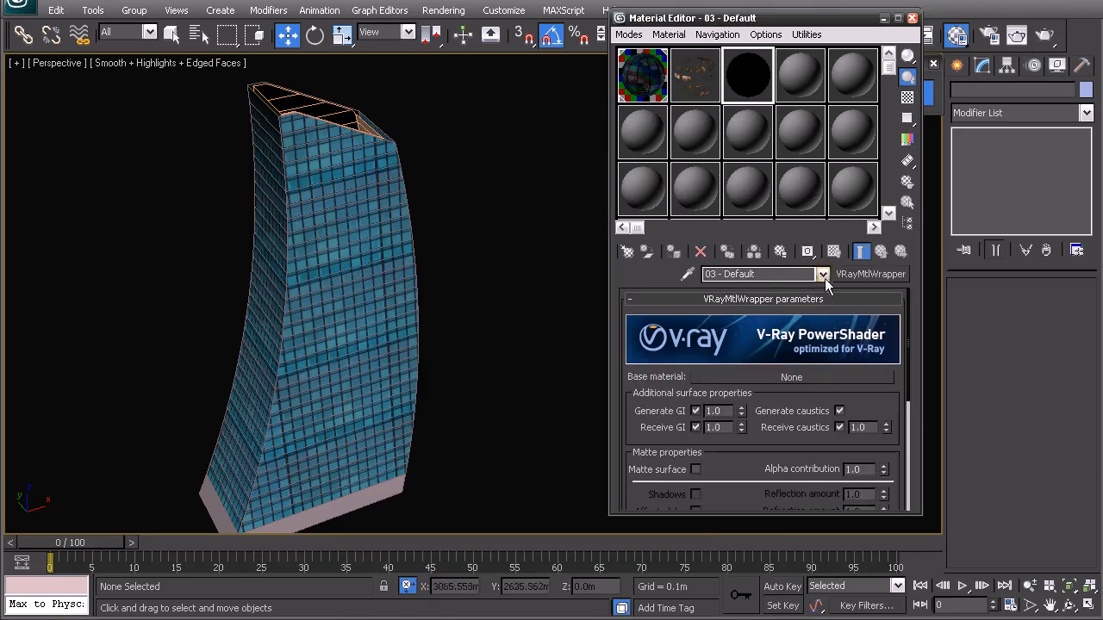
Step: Rename the wrapper material as Curtains Light
left_click(758, 274)
type("Curtains Li")
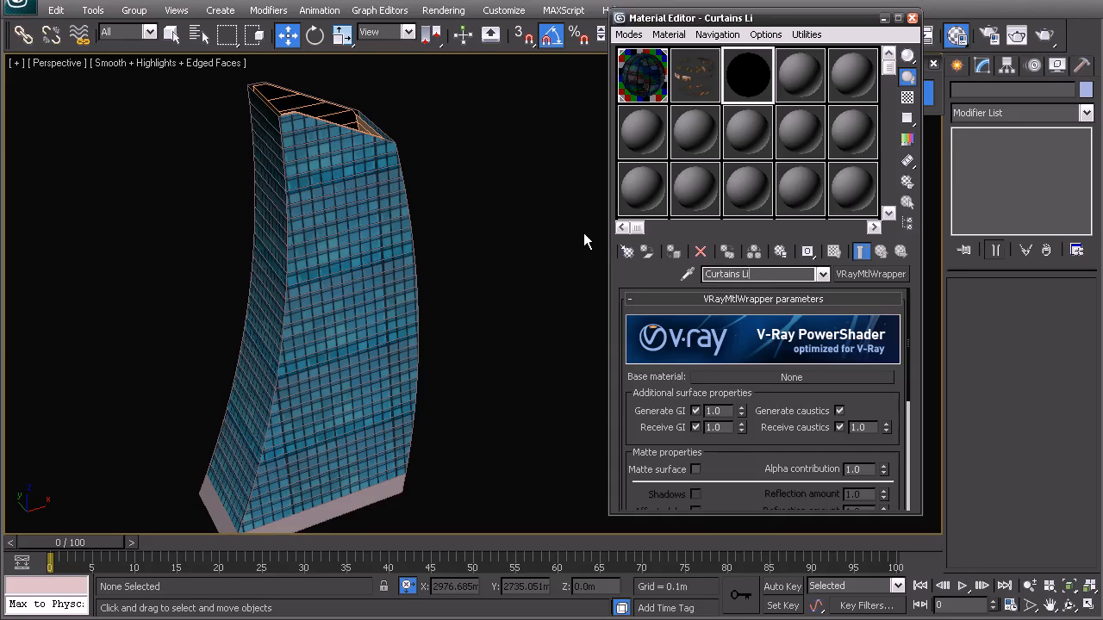
type("gh")
Step: Assign a copy of the Curtains material as the base material of Curtains Light and set Generate GI to 5.0
left_click(693, 79)
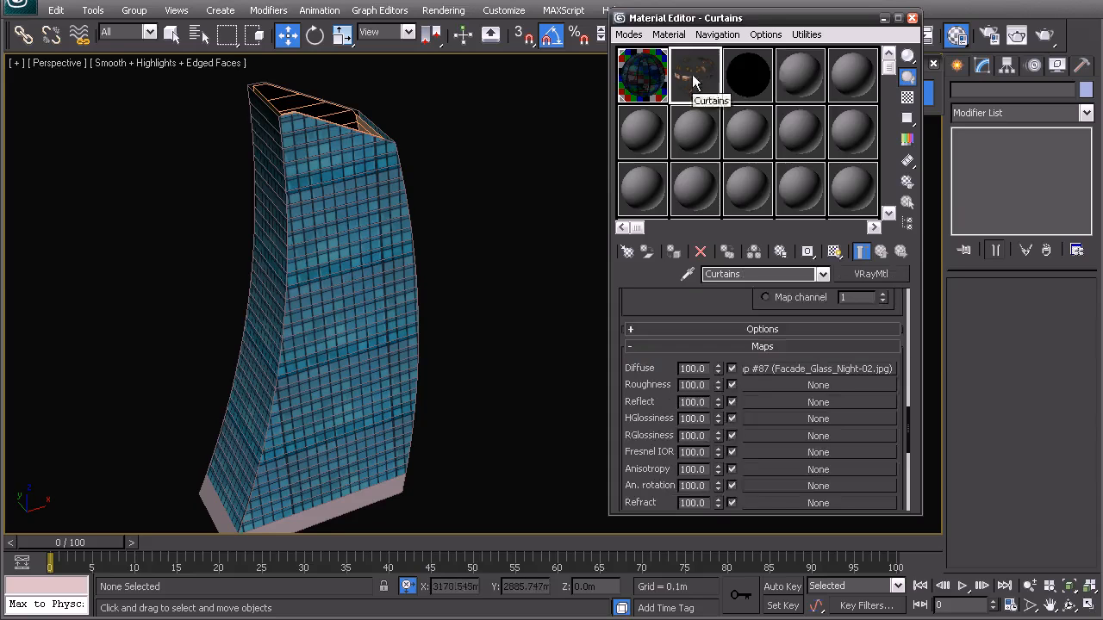
right_click(693, 79)
left_click(747, 75)
left_click_drag(689, 79, 740, 376)
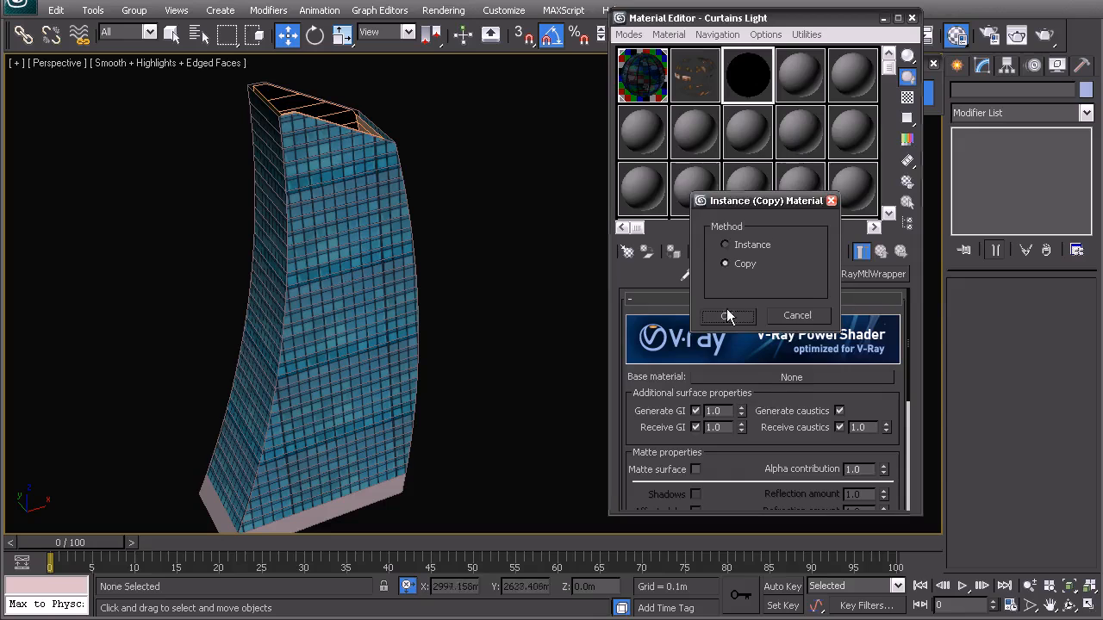
left_click(726, 312)
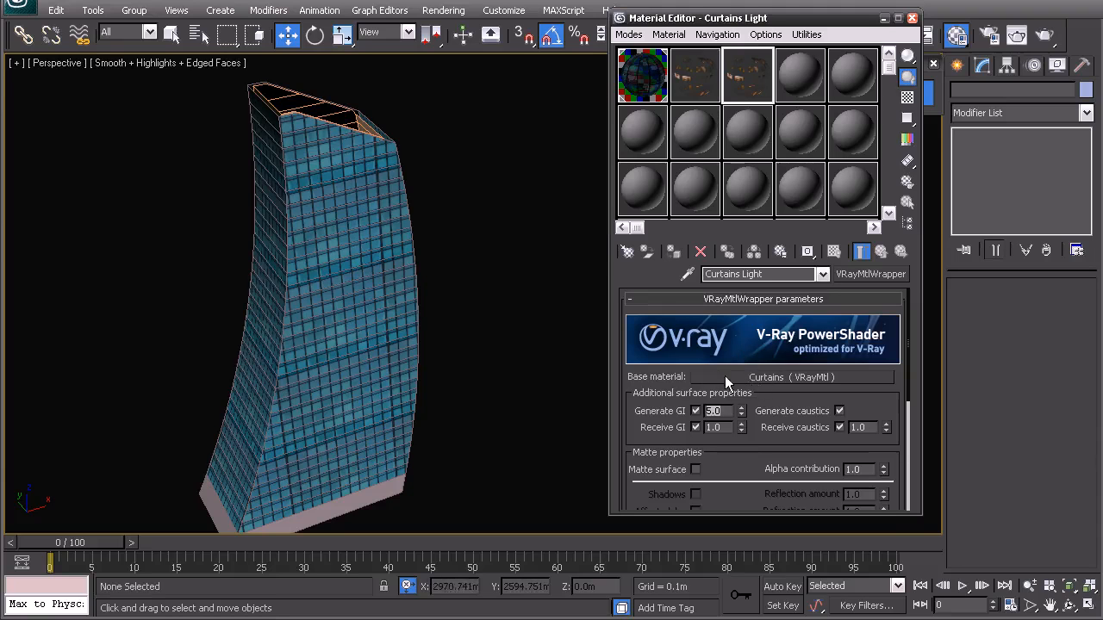
Step: Examine the output settings of the diffuse bitmap in the Curtains base material
left_click(751, 377)
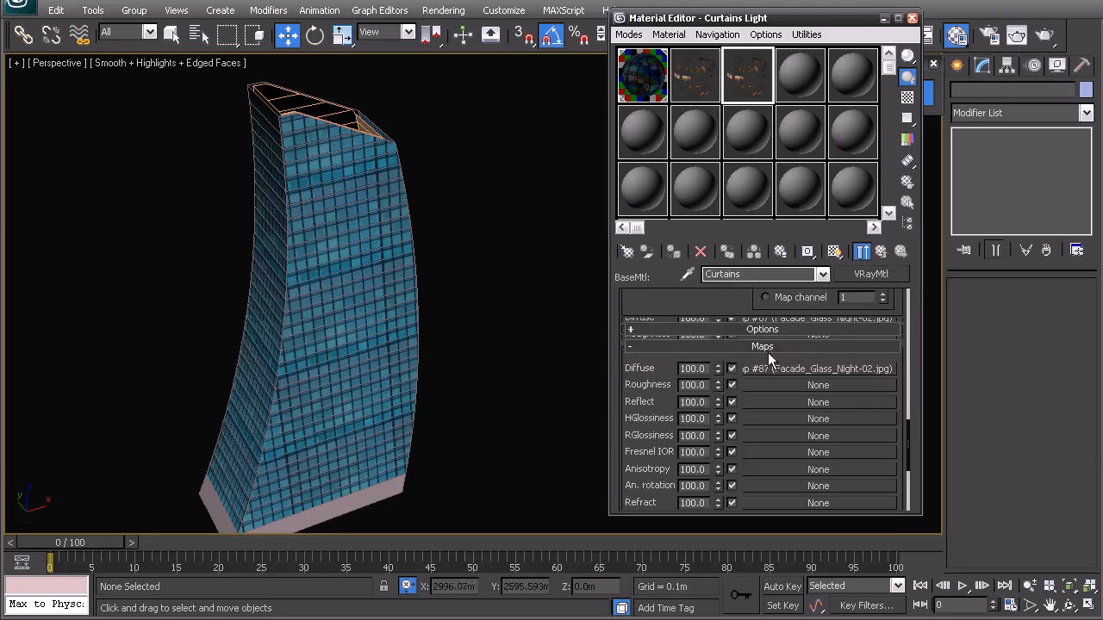
left_click_drag(914, 434, 908, 298)
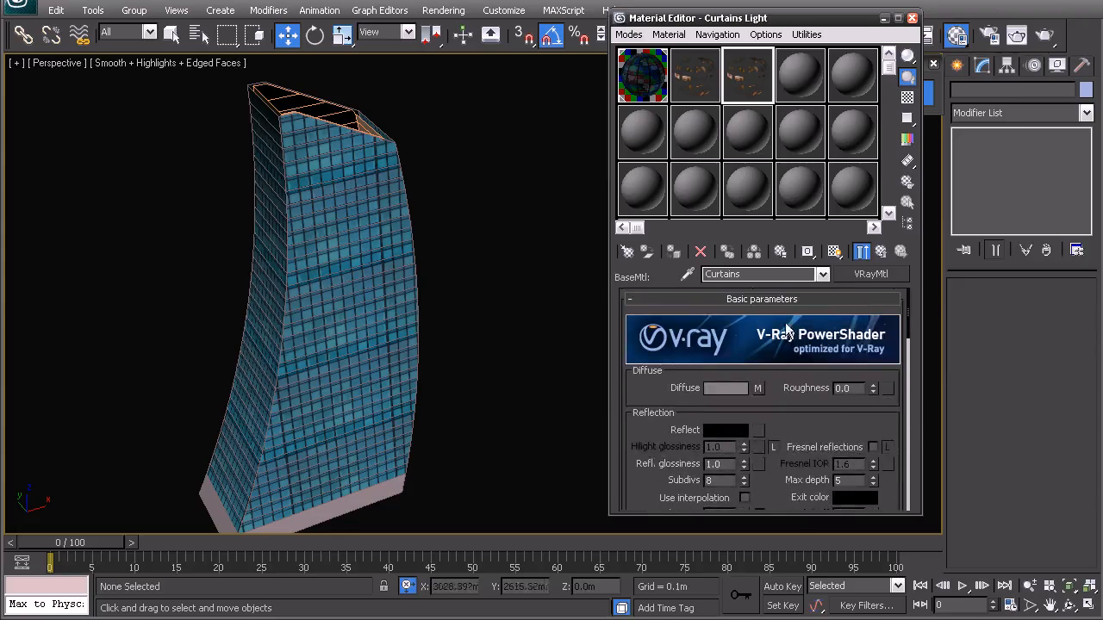
left_click(758, 387)
left_click_drag(915, 347, 898, 500)
left_click(773, 501)
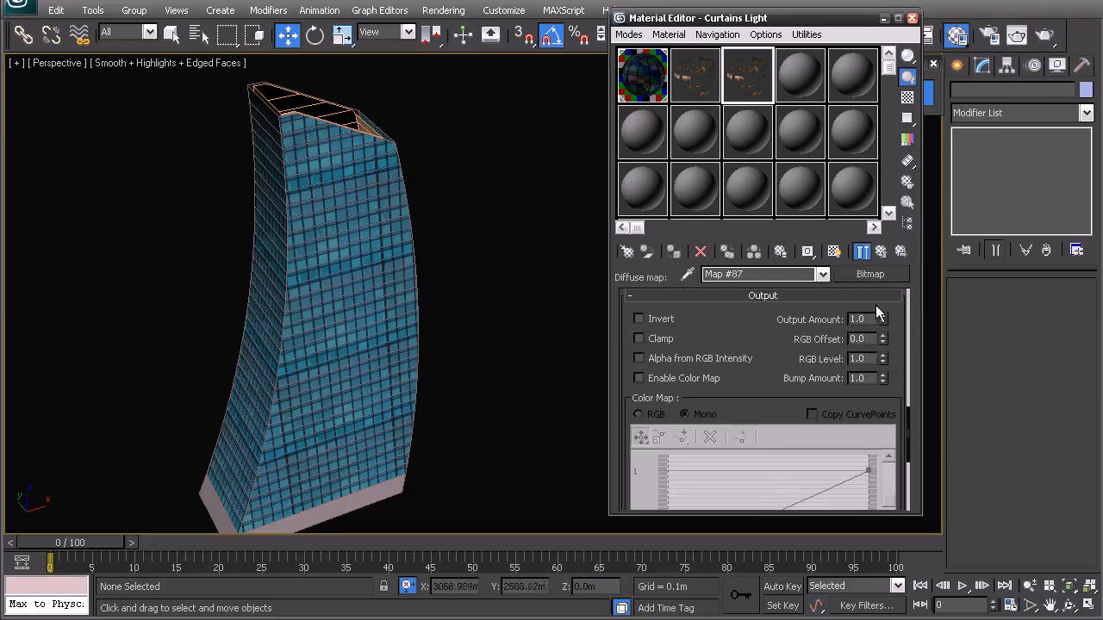
left_click_drag(909, 426, 906, 297)
left_click(880, 252)
left_click(881, 252)
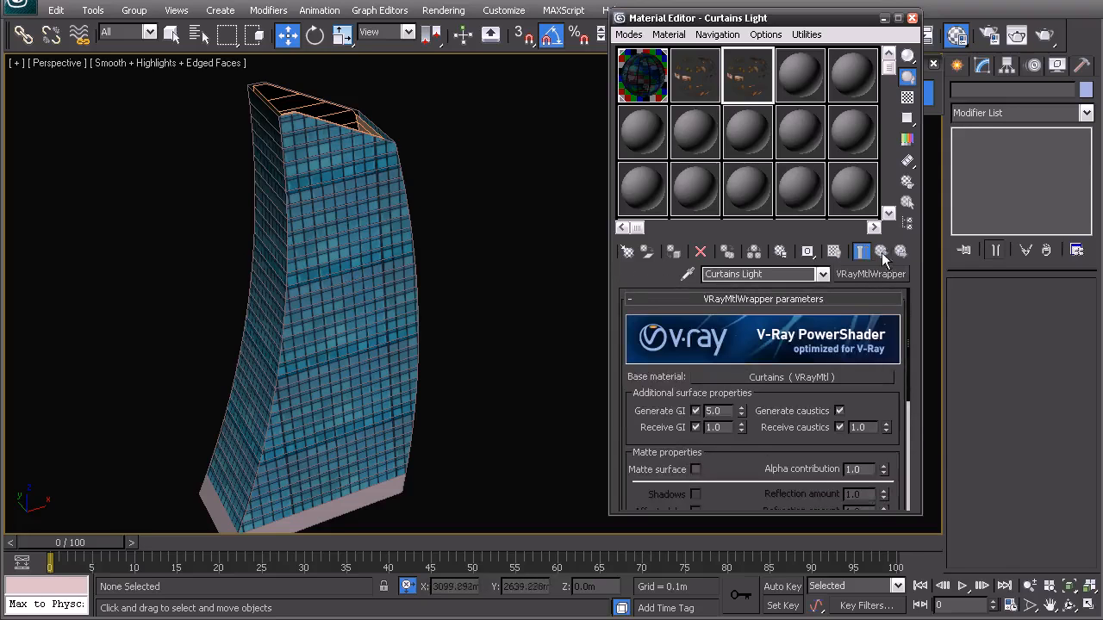
Step: Assign the Curtains Light material to the inner box inside the tower and check the object in wireframe
left_click(337, 120)
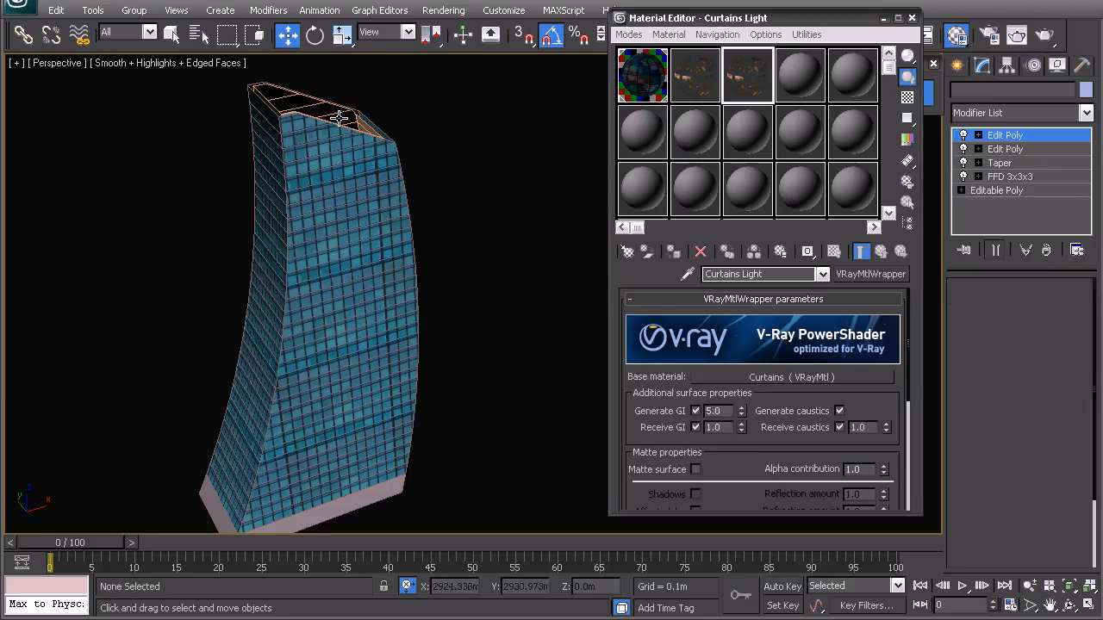
left_click(747, 76)
left_click(674, 251)
key("F3")
middle_click_drag(597, 276, 464, 273, "alt")
Step: Show the Curtains base material's diffuse bitmap in the viewport
left_click(864, 273)
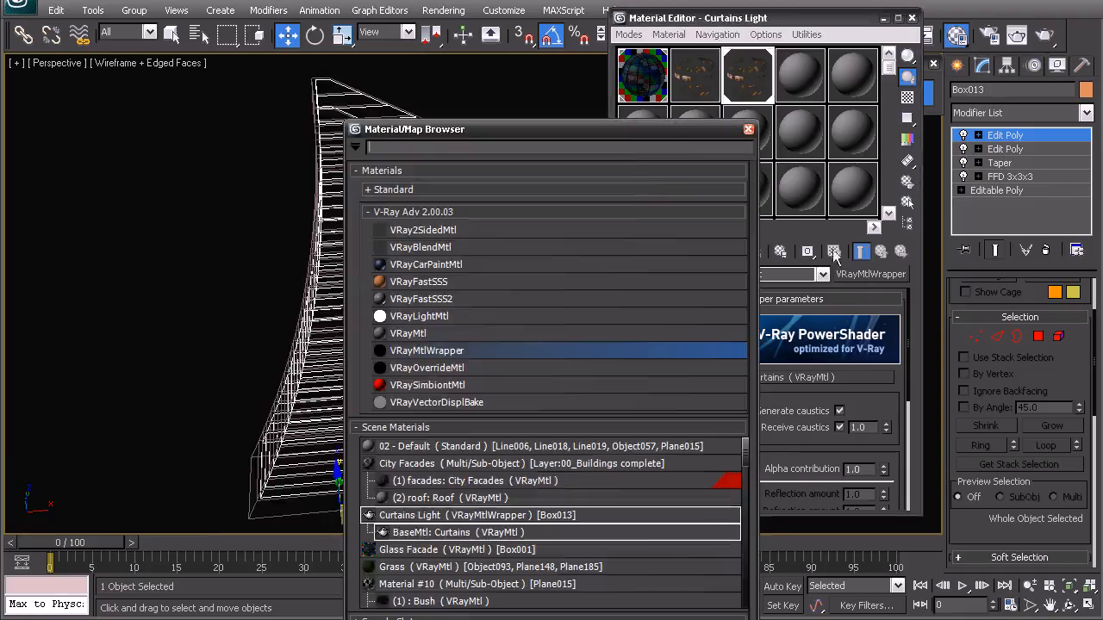
key("Escape")
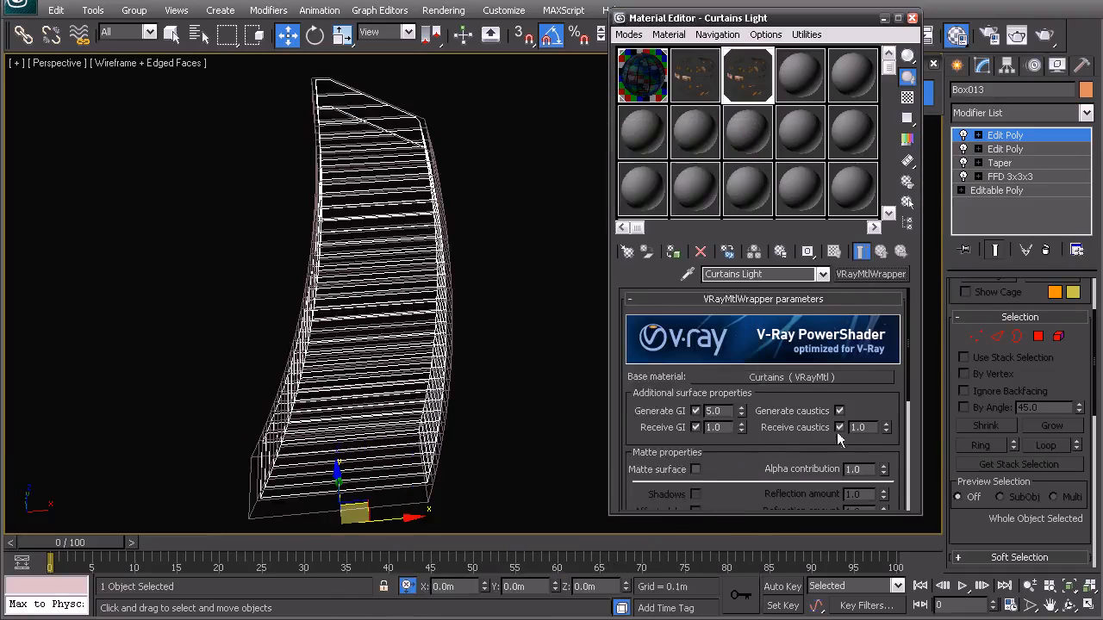
left_click(791, 377)
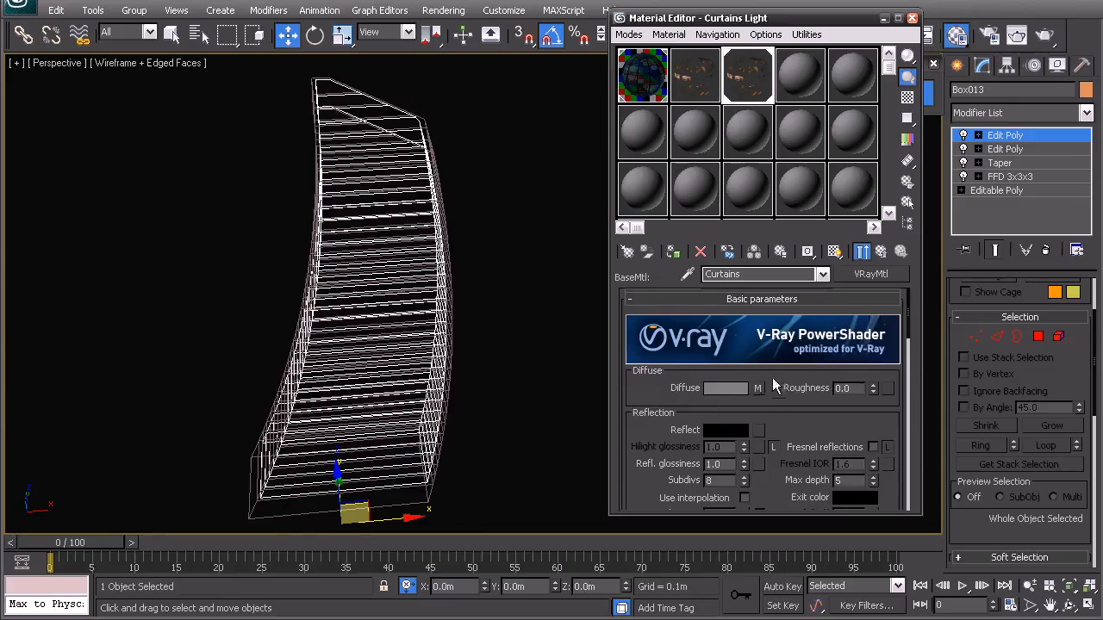
left_click(758, 388)
left_click(834, 251)
Step: Isolate the selected inner box in shaded display and view it from the front
middle_click_drag(427, 260, 386, 301)
key("F3")
right_click(398, 276)
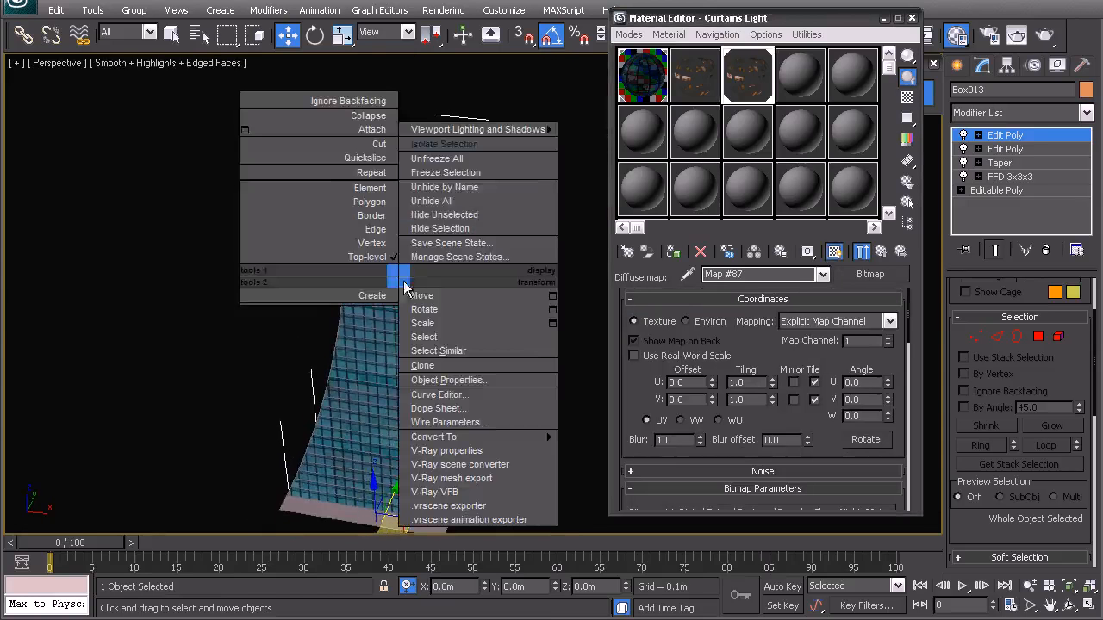
left_click(436, 147)
key("f")
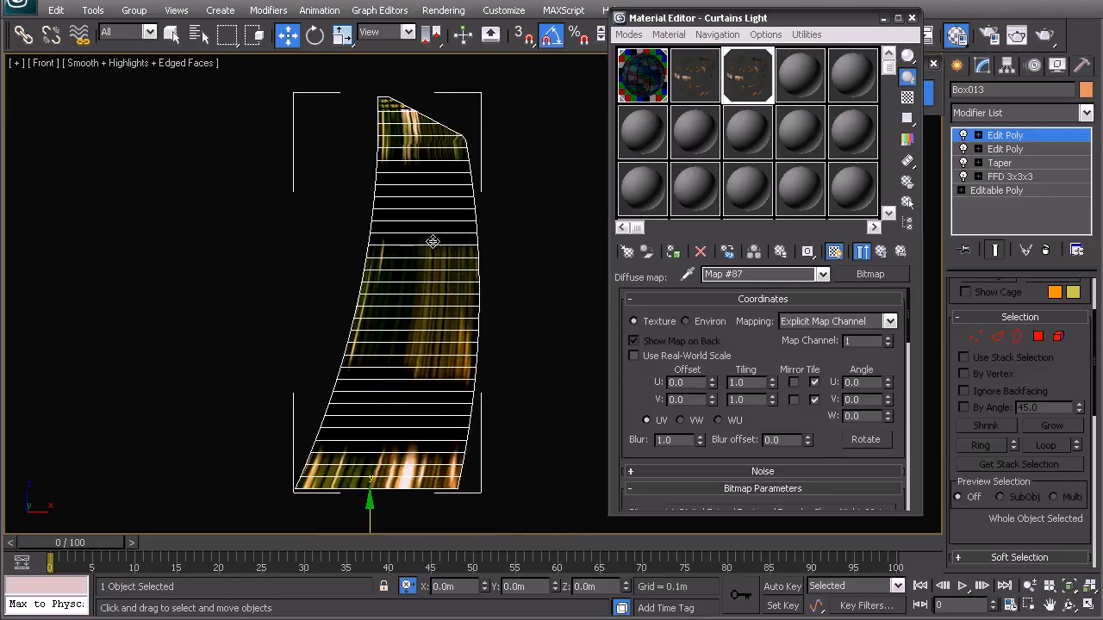
Step: Add a UVW Map modifier to the isolated inner box
middle_click_drag(431, 241, 437, 268)
left_click(1005, 115)
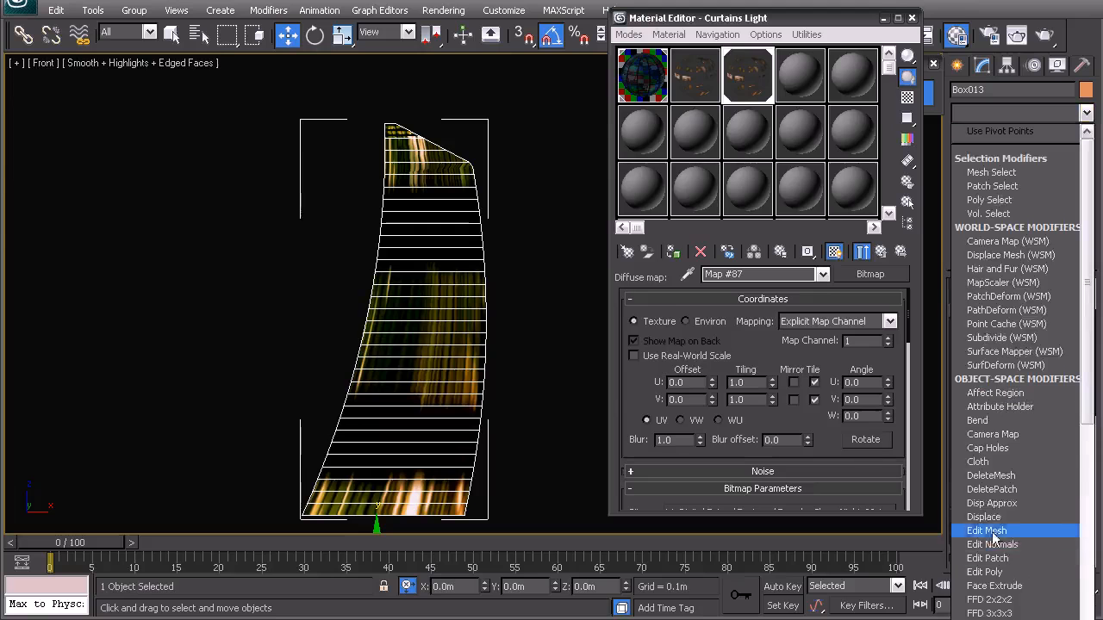
scroll(971, 516, "down", 10)
left_click(971, 515)
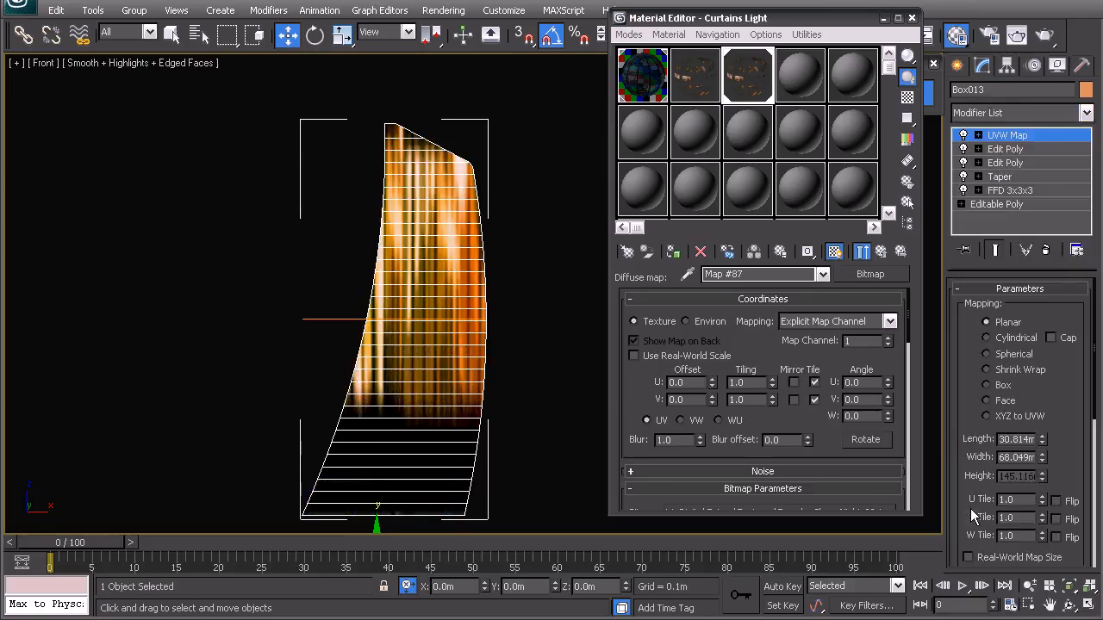
Step: Set the inner box's UVW mapping to Box and fit it to the proportions of the Facade_Glass_Night-02 bitmap
left_click(999, 385)
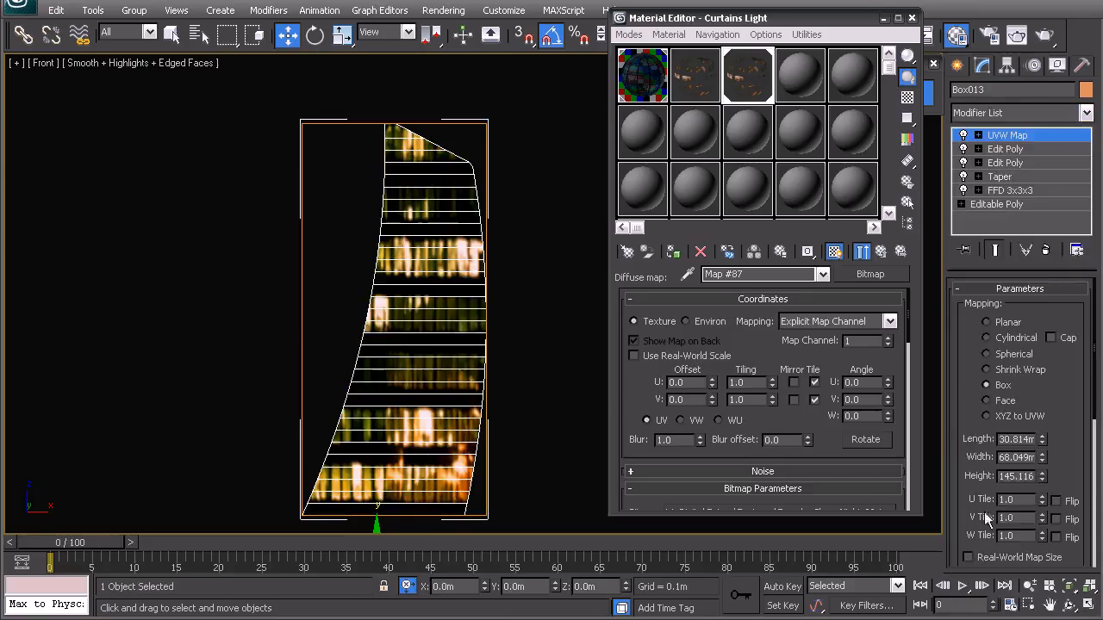
left_click_drag(1068, 405, 1075, 229)
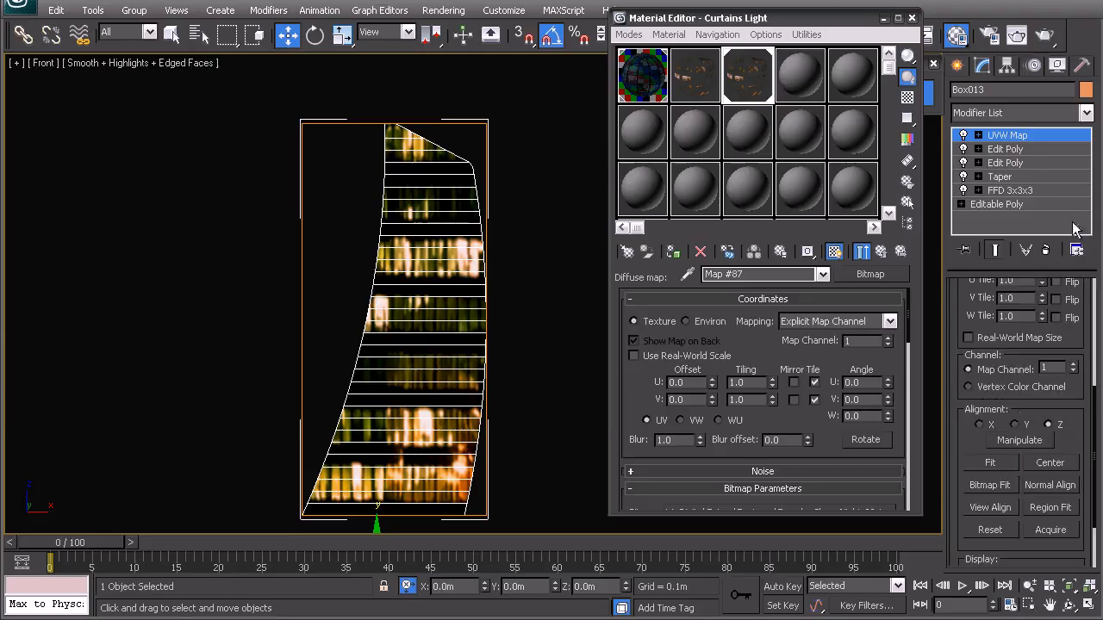
left_click(993, 486)
left_click(763, 40)
left_click(779, 45)
scroll(405, 142, "down", 1)
left_click(405, 142)
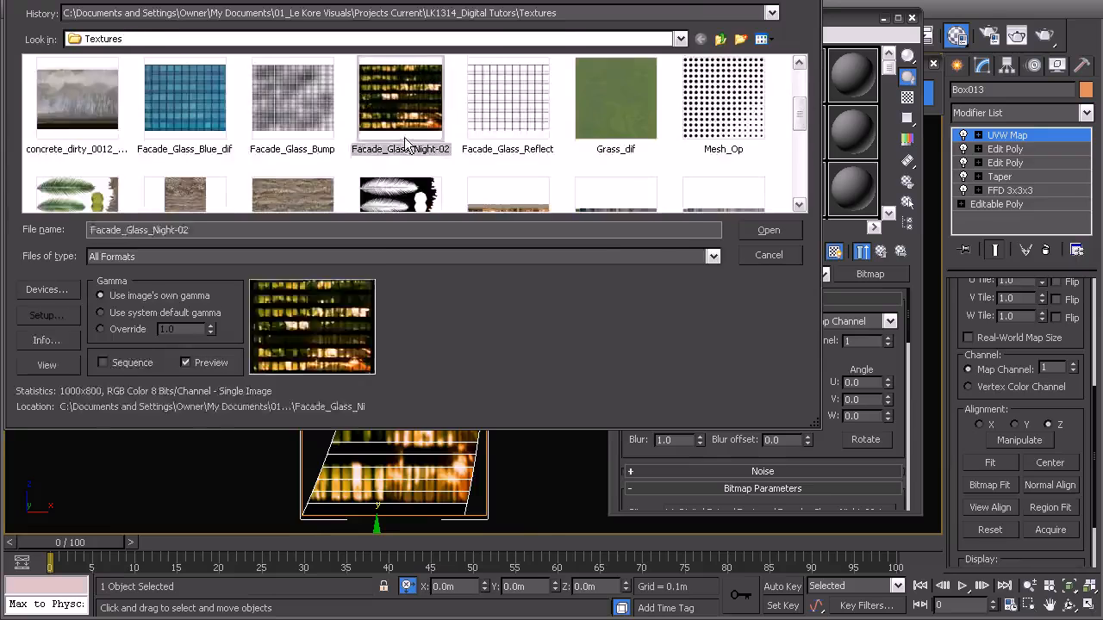
double_click(405, 142)
Step: Move the UVW Map gizmo up about 1.25 m in the front view to line up the window rows with the floor lines
scroll(412, 296, "up", 5)
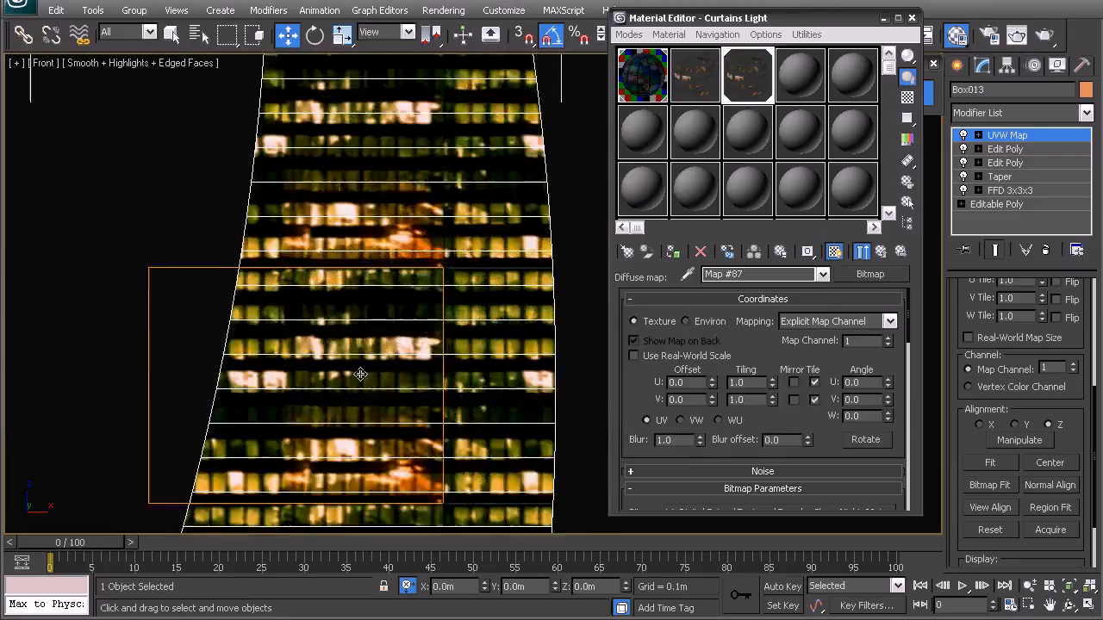
right_click(338, 288)
left_click(312, 275)
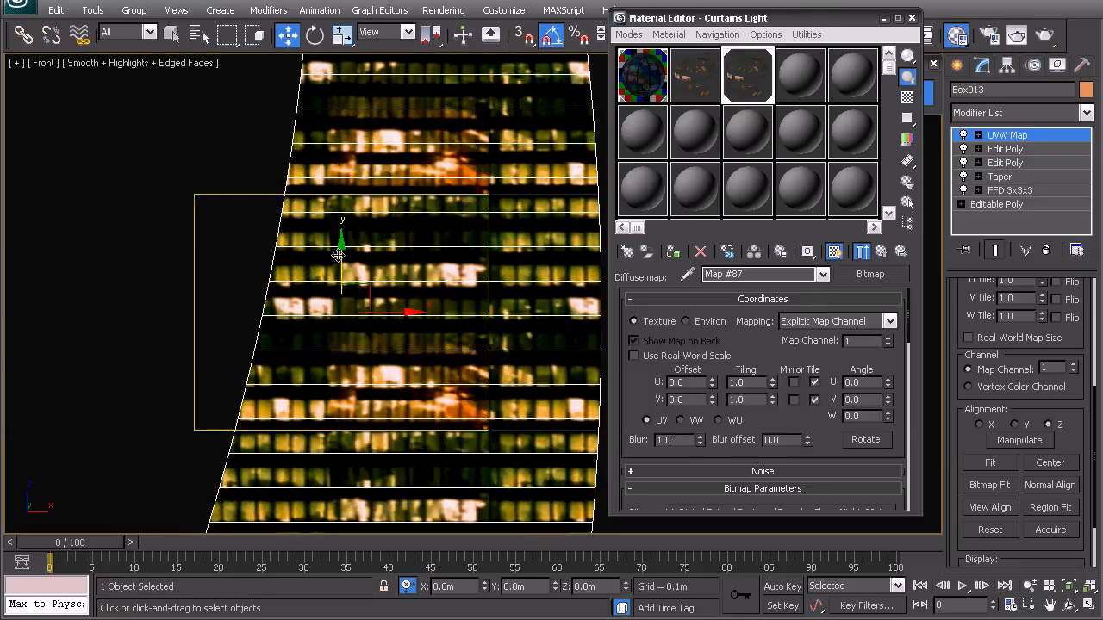
left_click_drag(342, 247, 339, 246)
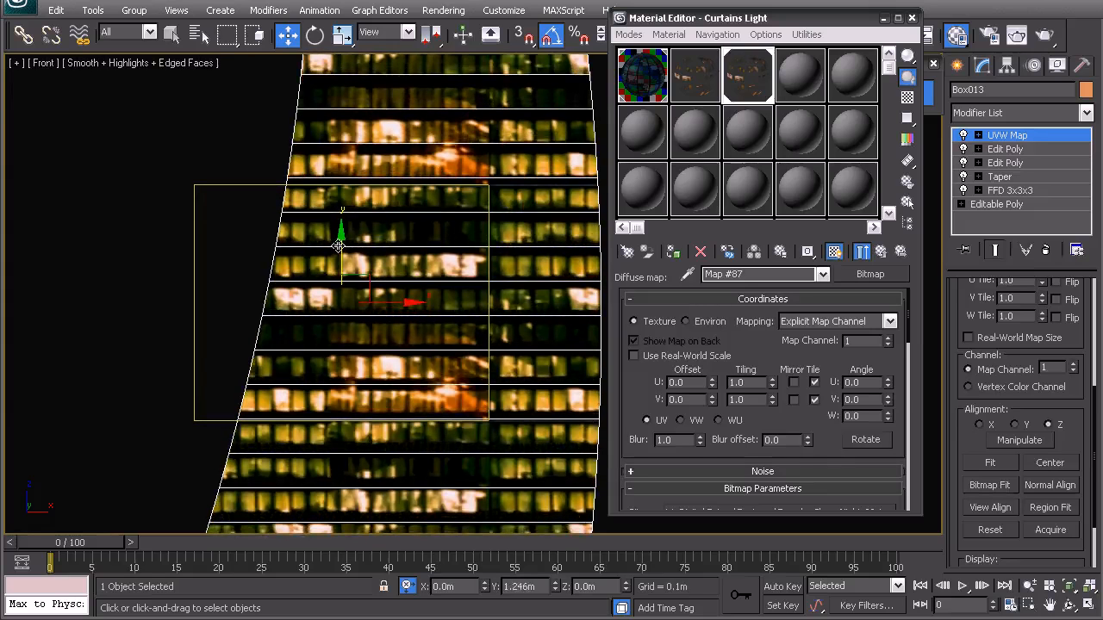
scroll(339, 247, "down", 5)
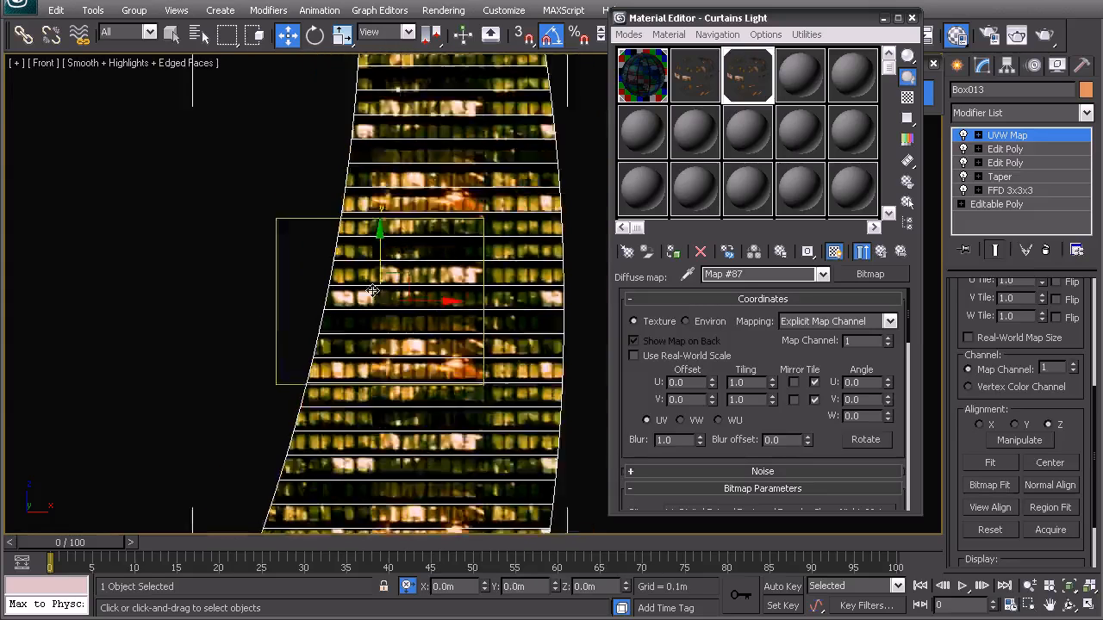
middle_click_drag(380, 353, 370, 336)
middle_click_drag(421, 165, 420, 185)
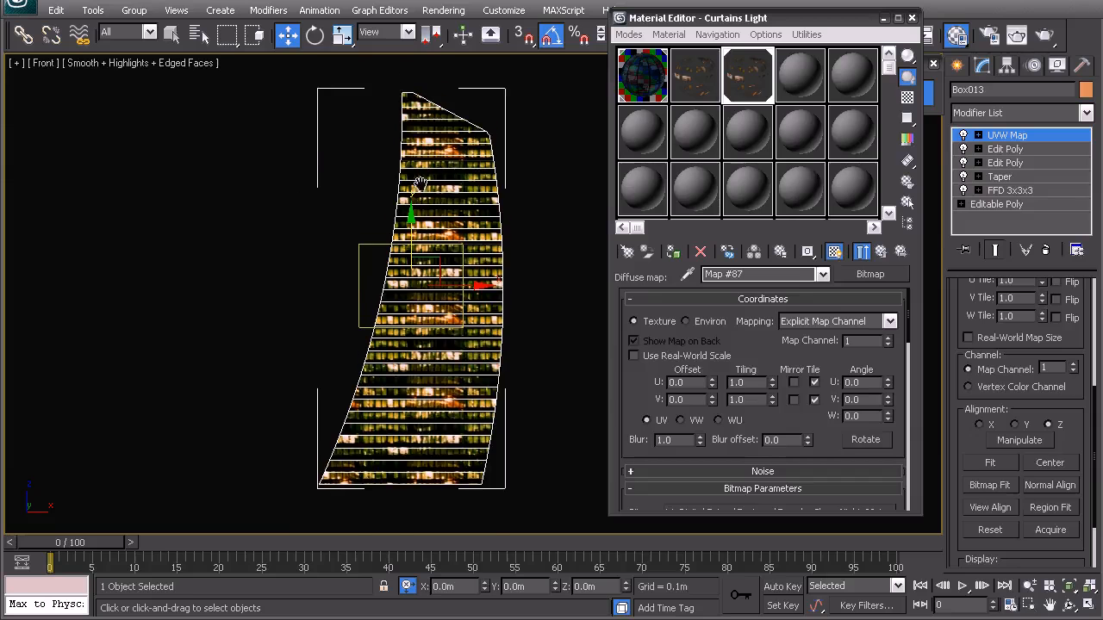
right_click(405, 258)
left_click(377, 243)
Step: Examine the texture mapping on both visible sides of the inner box in the perspective view
middle_click_drag(409, 250, 427, 331)
key("p")
key("z")
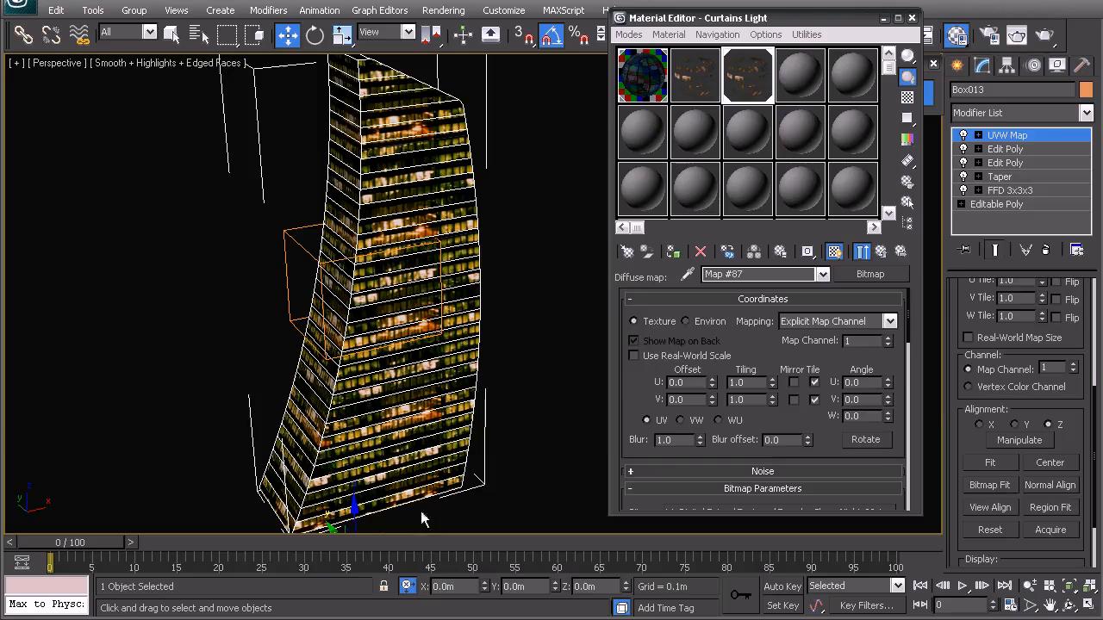
middle_click_drag(397, 262, 407, 288, "alt")
left_click(573, 172)
left_click(450, 204)
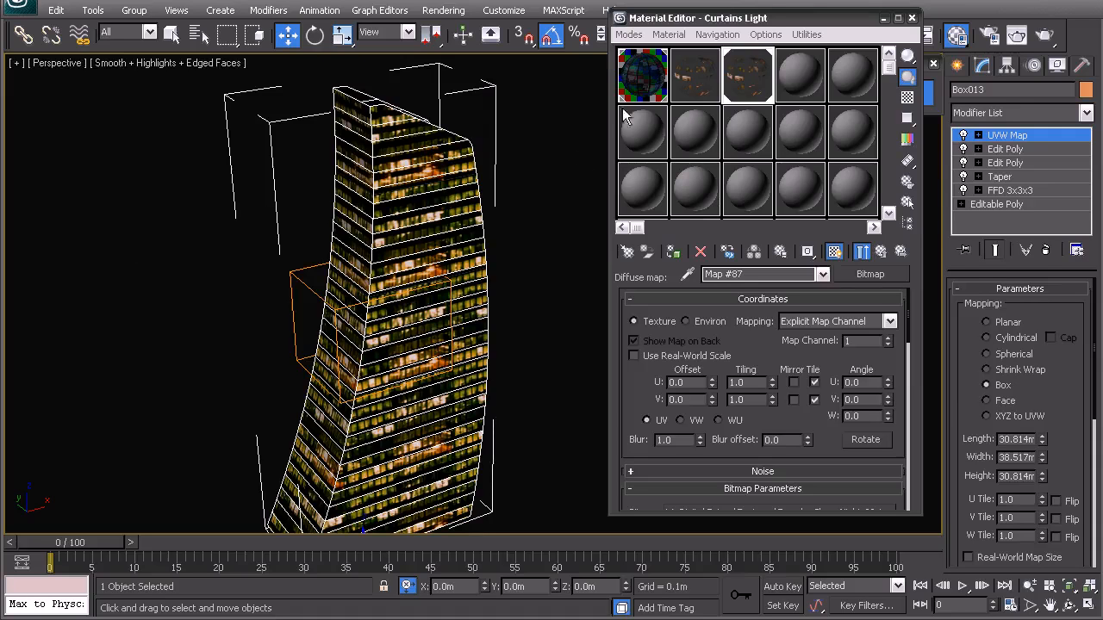
middle_click_drag(463, 271, 444, 249)
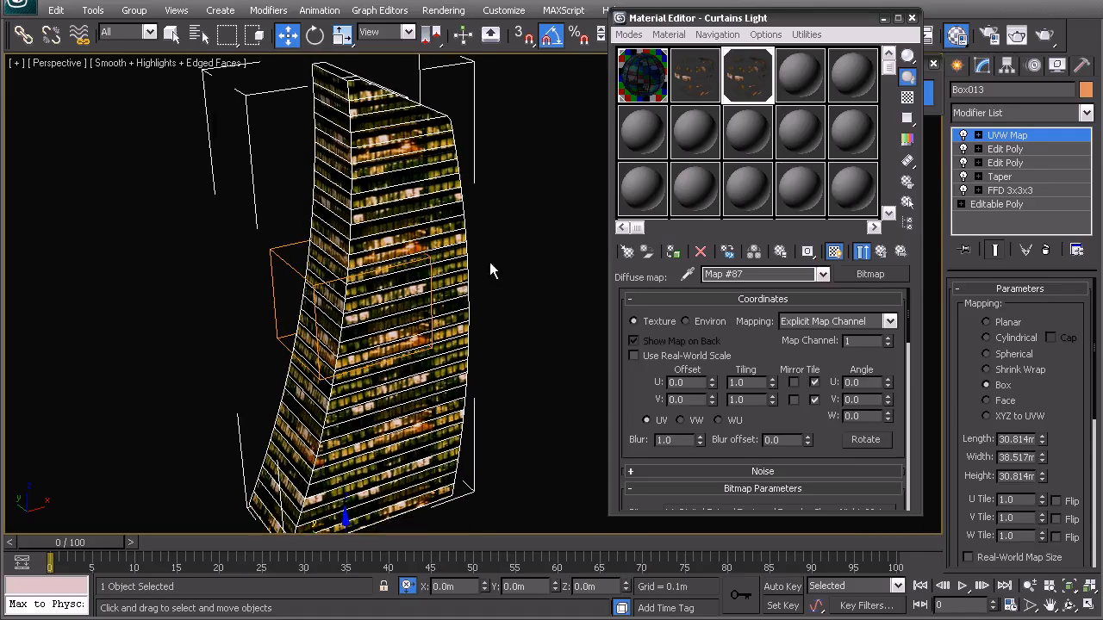
Step: Close the Material Editor, exit isolation mode and display the whole scene in wireframe with nothing selected
left_click(912, 19)
left_click(900, 94)
mouse_move(459, 258)
middle_mouse_down("alt")
mouse_move(497, 342)
mouse_move(524, 316)
mouse_move(612, 311)
mouse_move(12, 340)
middle_mouse_up("alt")
scroll(497, 342, "up", 8)
key("F3")
left_click(173, 337)
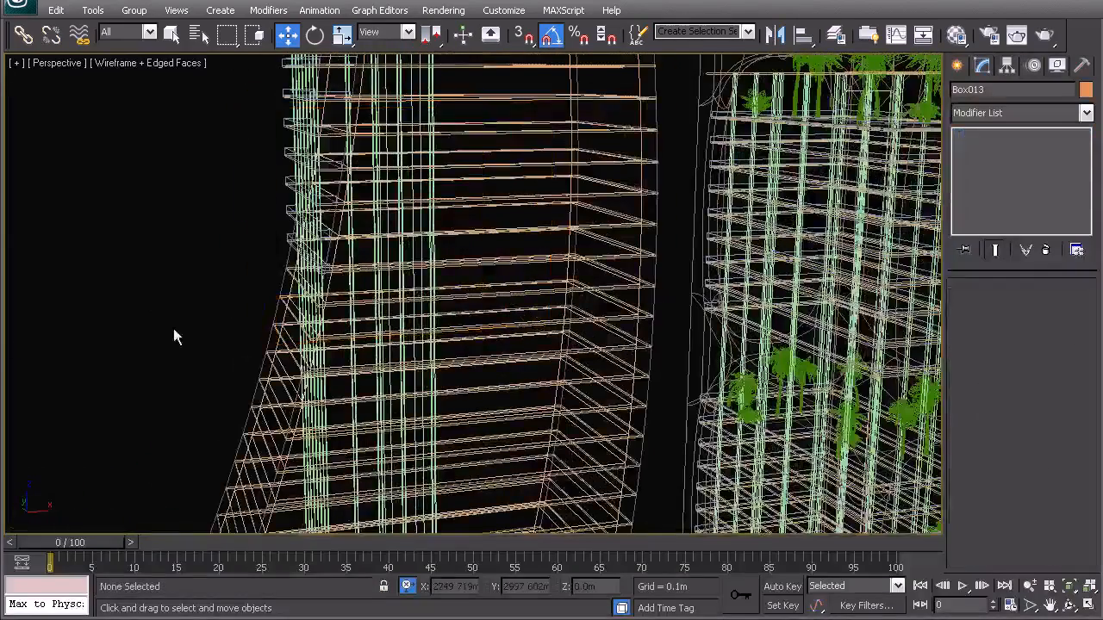
Step: Select the extruded outline that forms the glass wall line of the podium below the towers
middle_click_drag(551, 336, 345, 333)
scroll(345, 333, "down", 6)
middle_click_drag(405, 383, 545, 405)
middle_click_drag(545, 235, 580, 171, "alt")
scroll(464, 336, "up", 4)
middle_click_drag(452, 385, 491, 316)
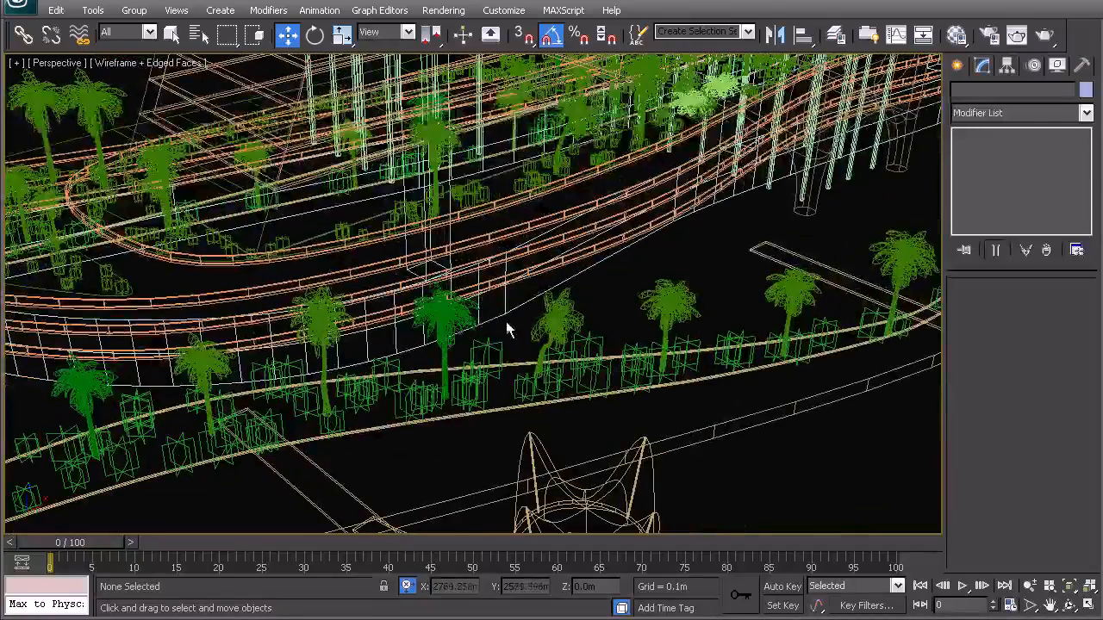
left_click_drag(509, 306, 508, 275)
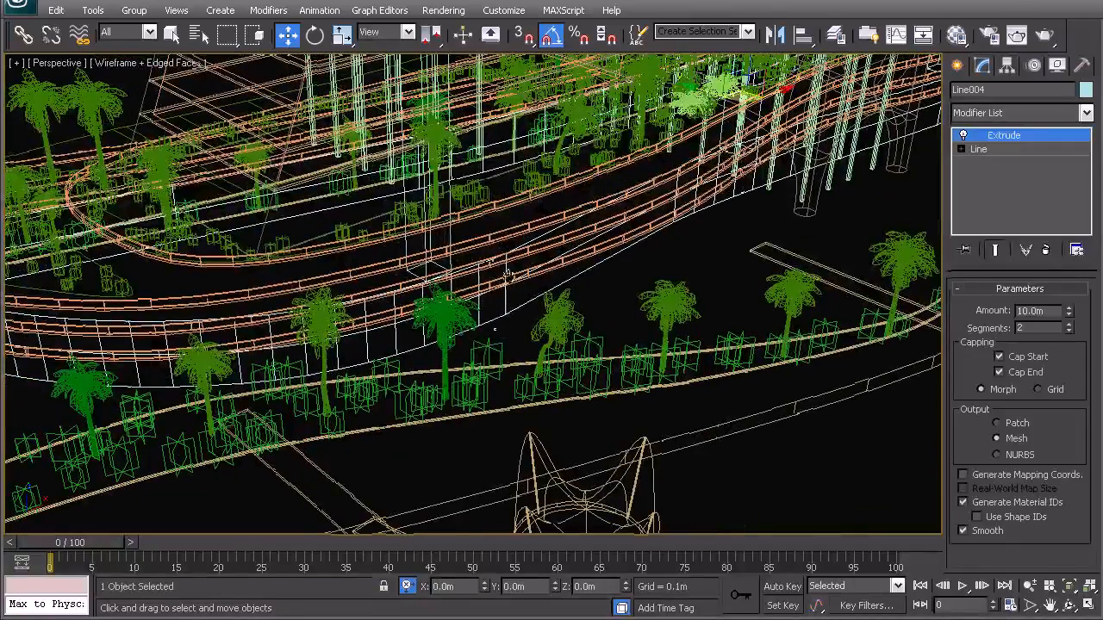
Step: Isolate the selected podium outline and show it in shaded display
scroll(475, 263, "down", 5)
middle_click_drag(479, 323, 428, 302, "alt")
middle_click_drag(538, 238, 463, 336)
middle_click_drag(445, 331, 460, 318, "alt")
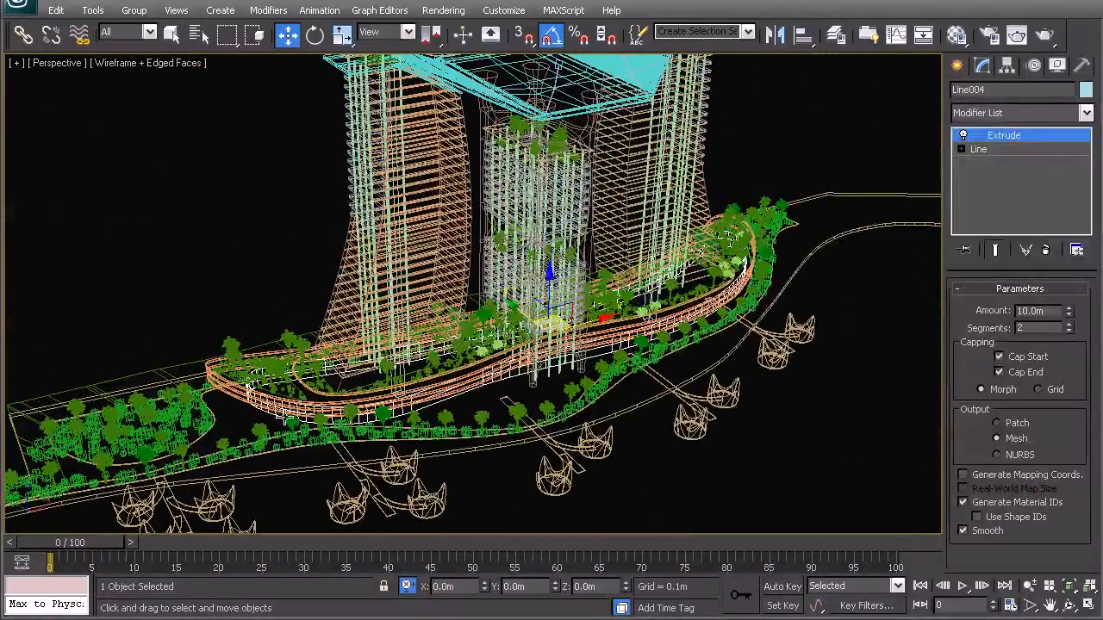
right_click(450, 317)
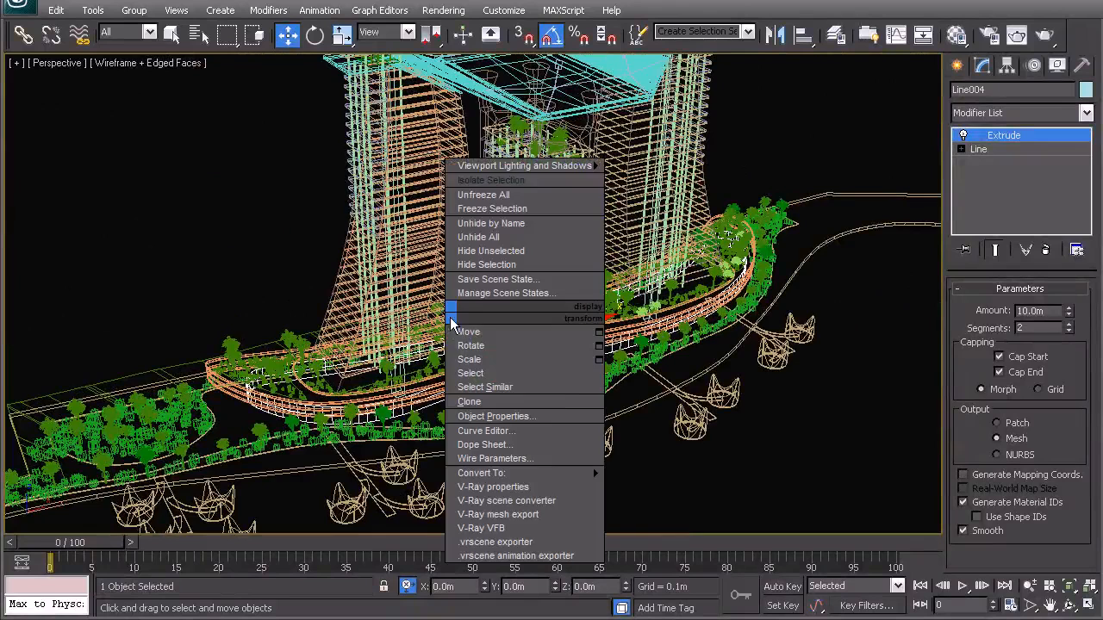
left_click(491, 180)
left_click(427, 210)
key("F3")
scroll(517, 212, "up", 5)
left_click(471, 315)
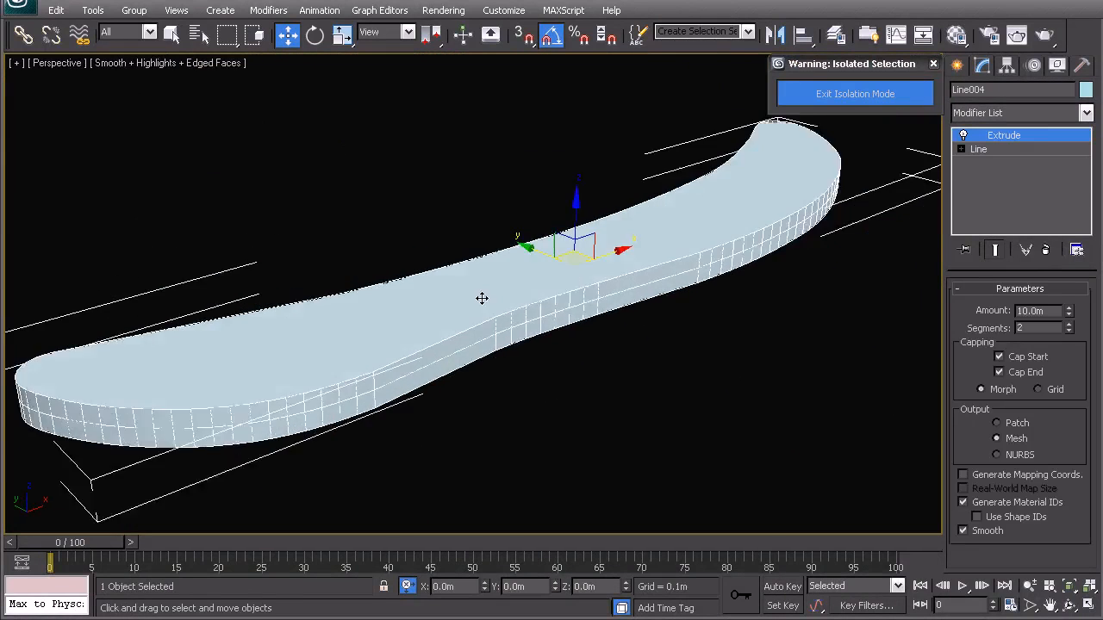
Step: Add an Edit Poly modifier above the Extrude on the podium outline
middle_click_drag(481, 298, 503, 281, "alt")
left_click(1025, 116)
scroll(1021, 129, "down", 10)
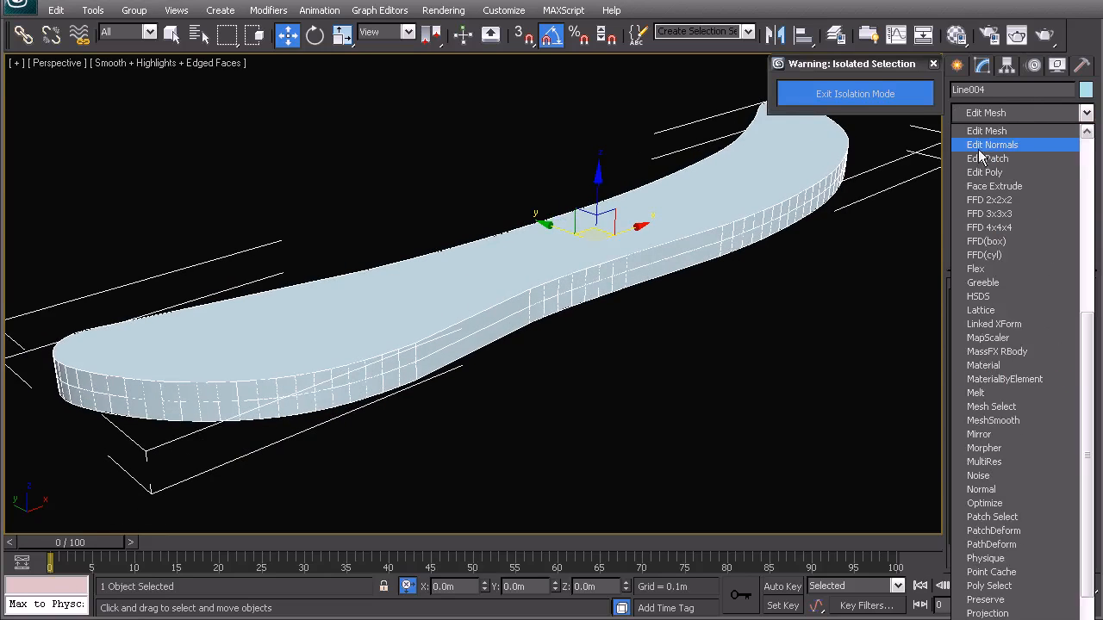
left_click(999, 172)
Step: Delete the top and bottom cap polygons of the podium outline, keeping only the side walls
left_click(1038, 336)
left_click(727, 187)
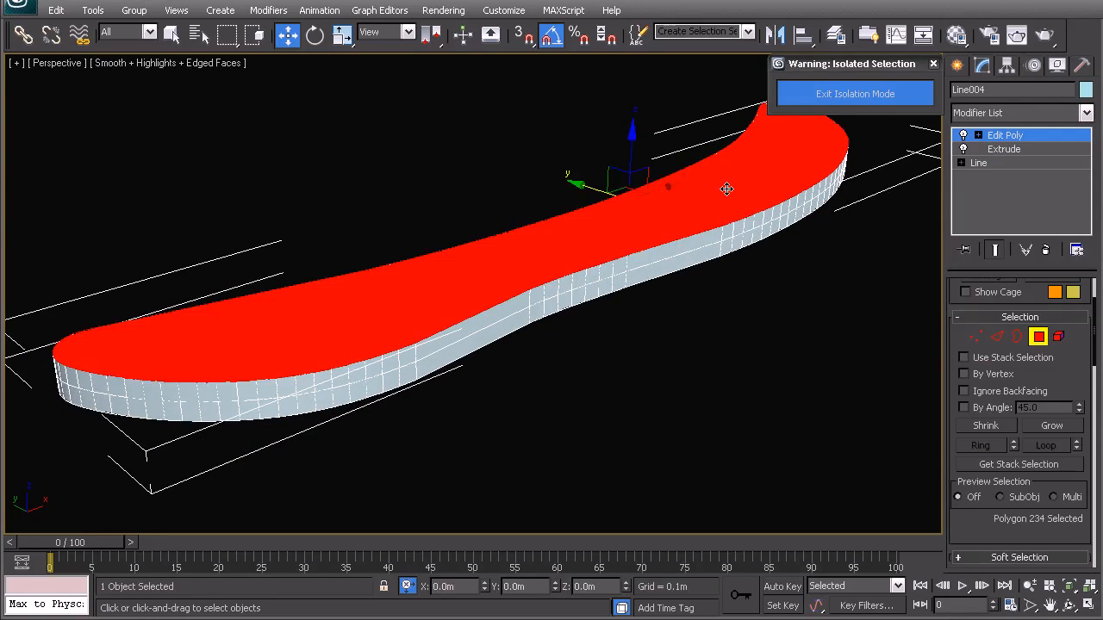
key("Delete")
left_click(748, 215)
key("Delete")
right_click(723, 259)
left_click(713, 240)
middle_click_drag(481, 346, 534, 305)
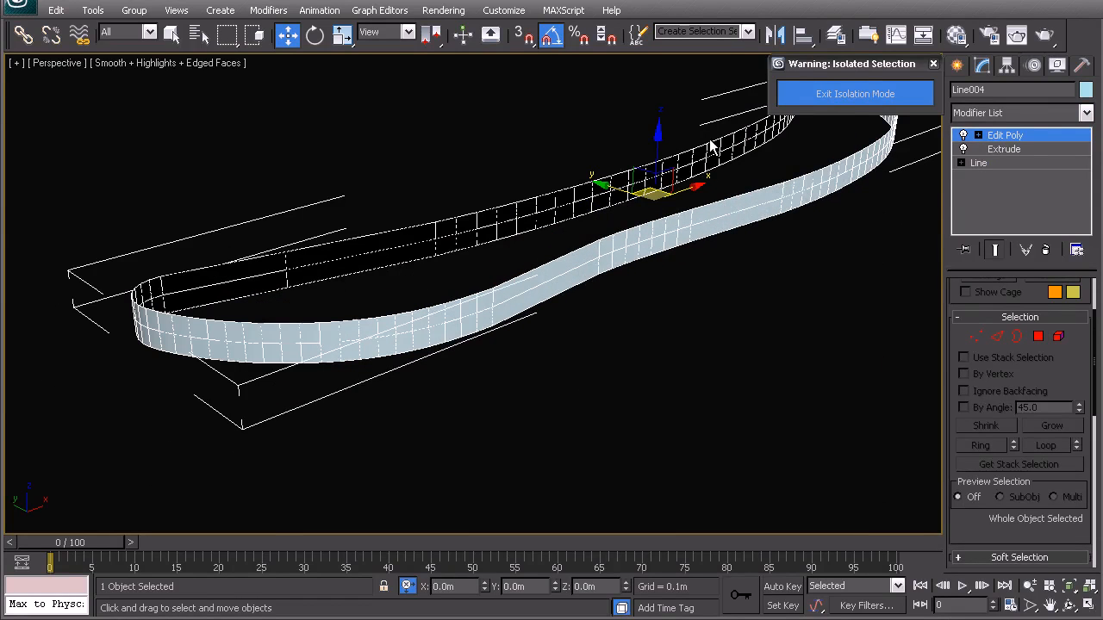
Step: Create a new layer named 02_Retail Glass and copy the 02_Retail part of its name for reuse
left_click(835, 34)
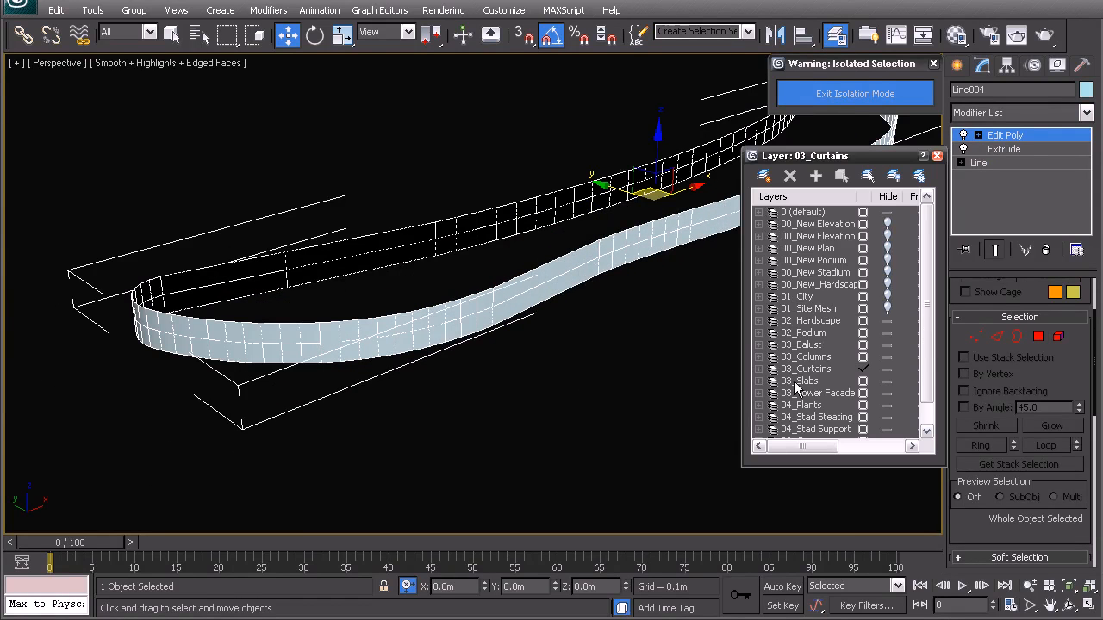
scroll(920, 326, "down", 1)
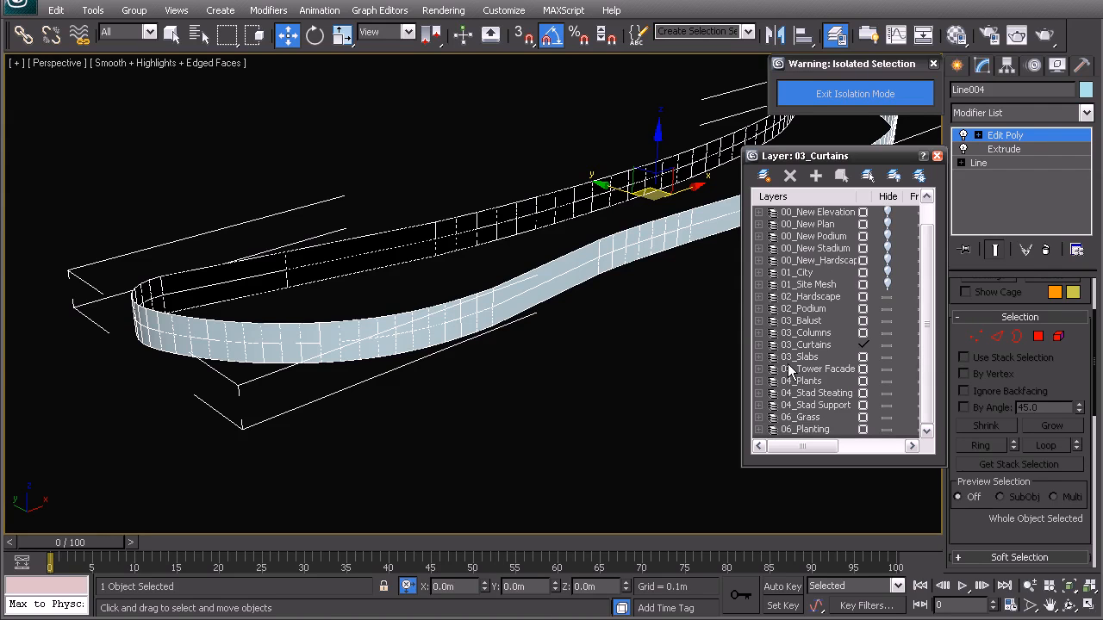
left_click(764, 179)
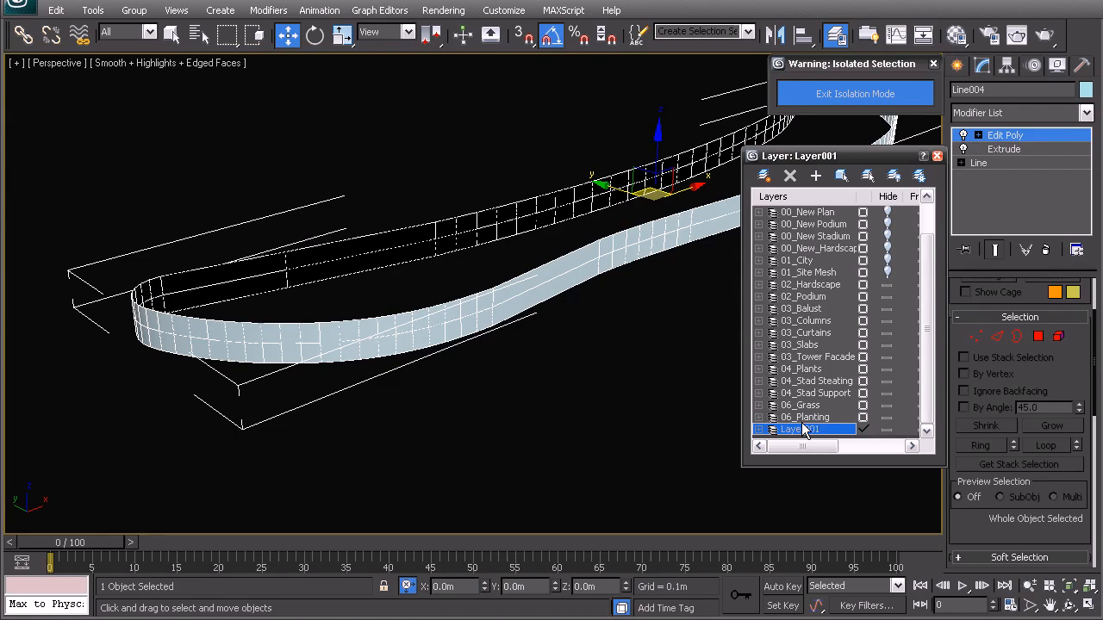
left_click(803, 429)
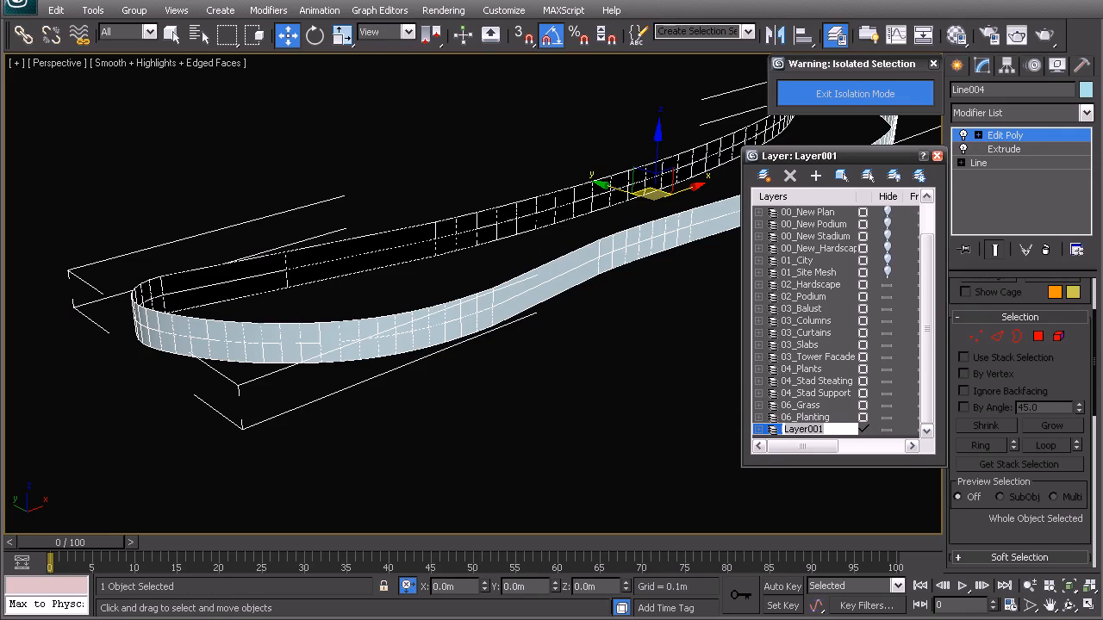
type("02_Glass")
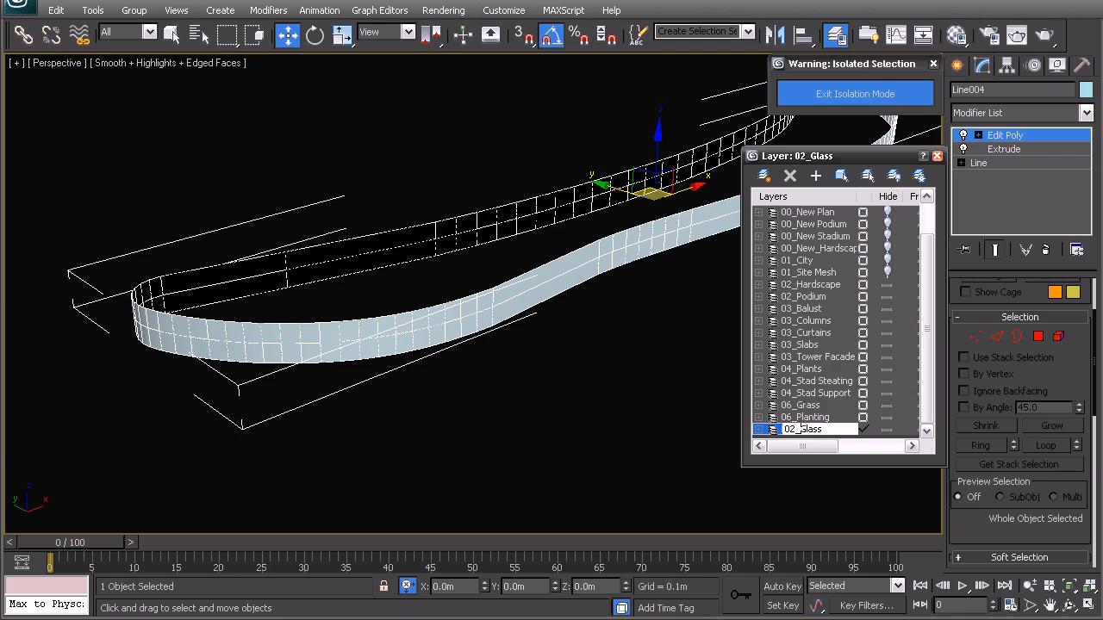
type("etail")
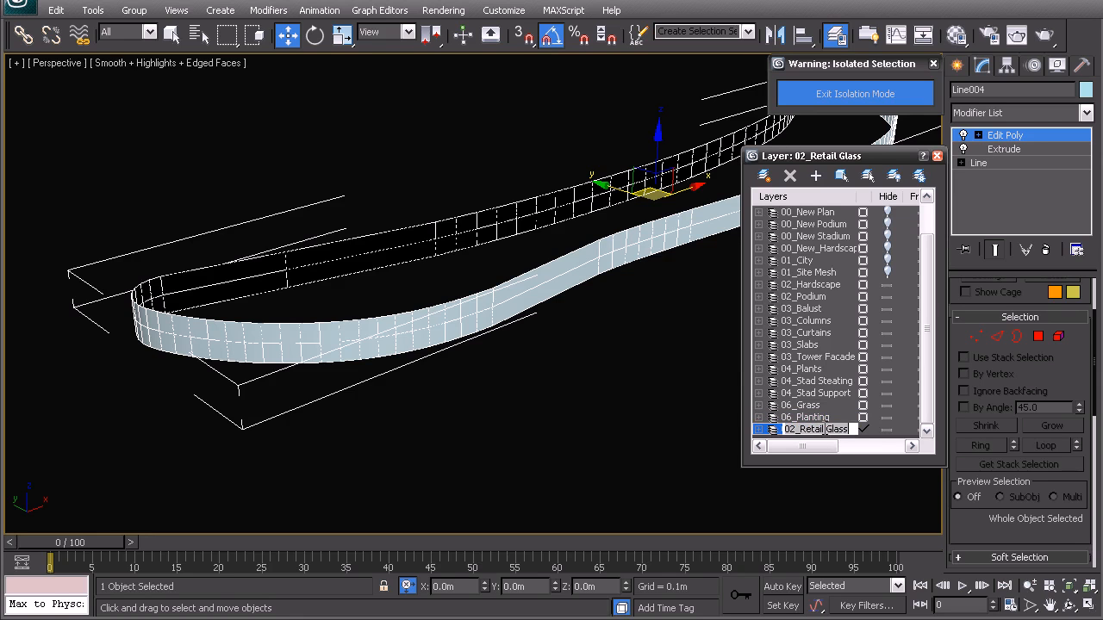
left_click_drag(824, 429, 758, 426)
key("ctrl+c")
key("Return")
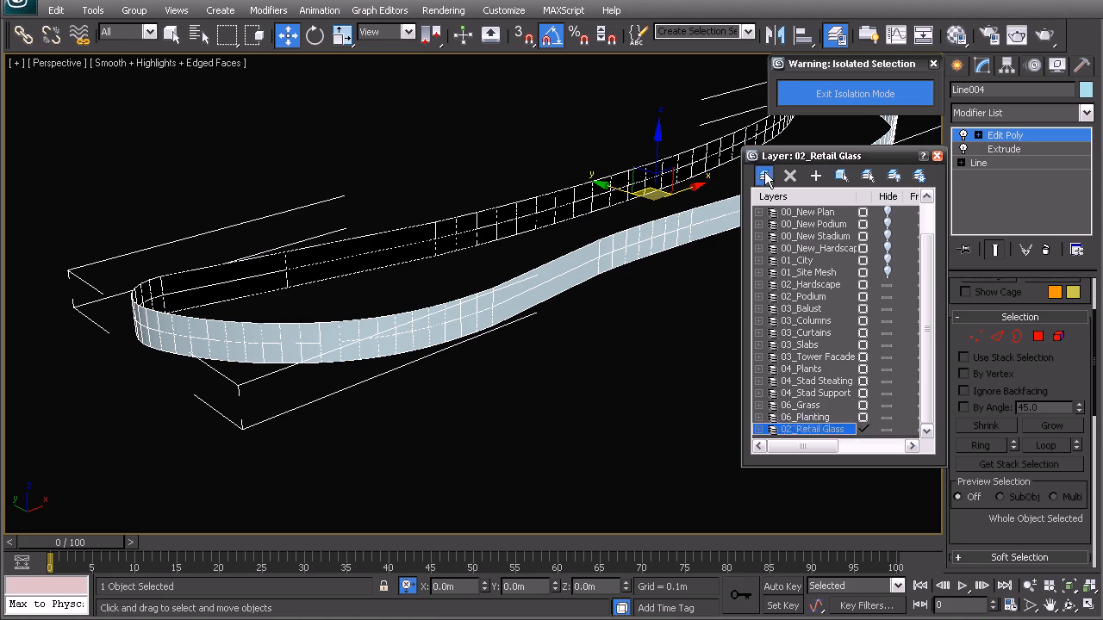
Step: Create another layer named 02_Retail Frames
left_click(764, 175)
key("ctrl+v")
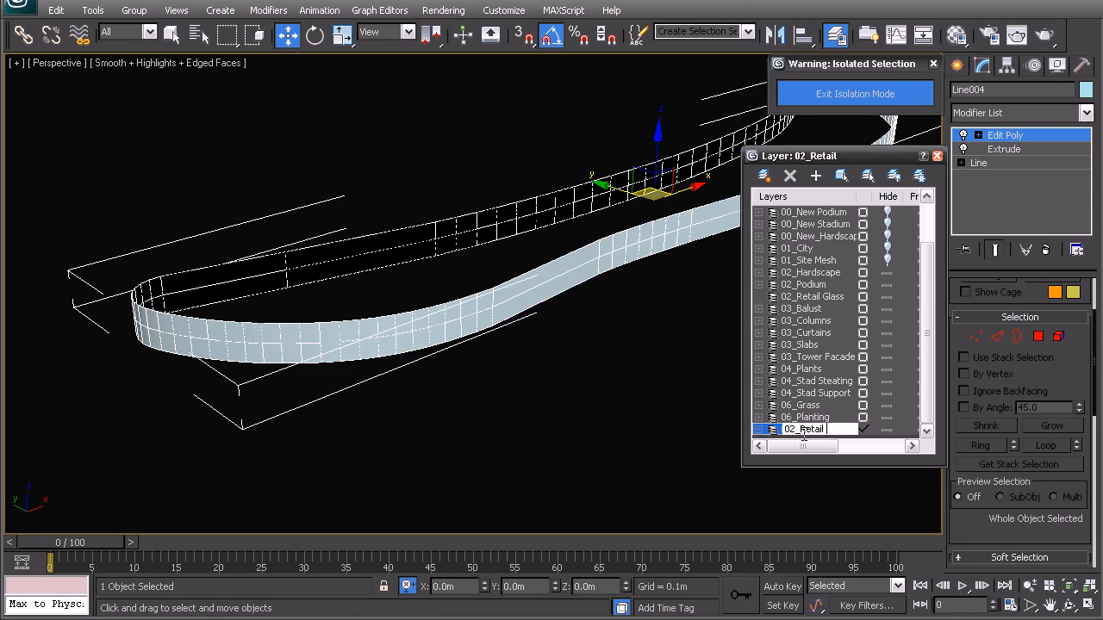
type("Frames")
key("Return")
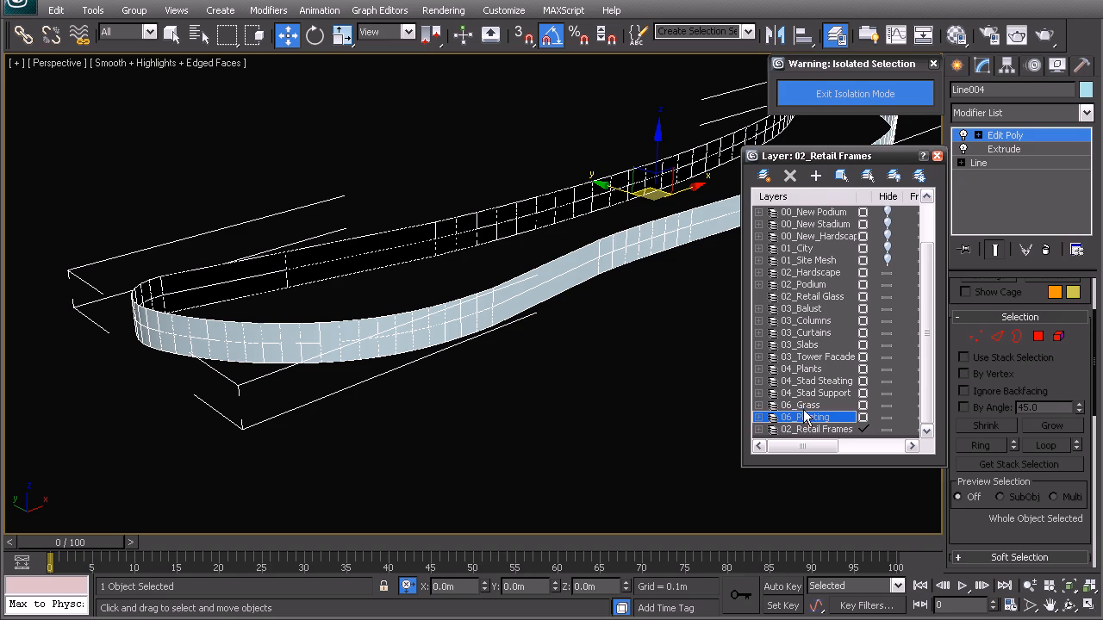
Step: Add a third retail layer named 02_Retail Inside
left_click(764, 175)
left_click(793, 429)
type("02_Retail Inside")
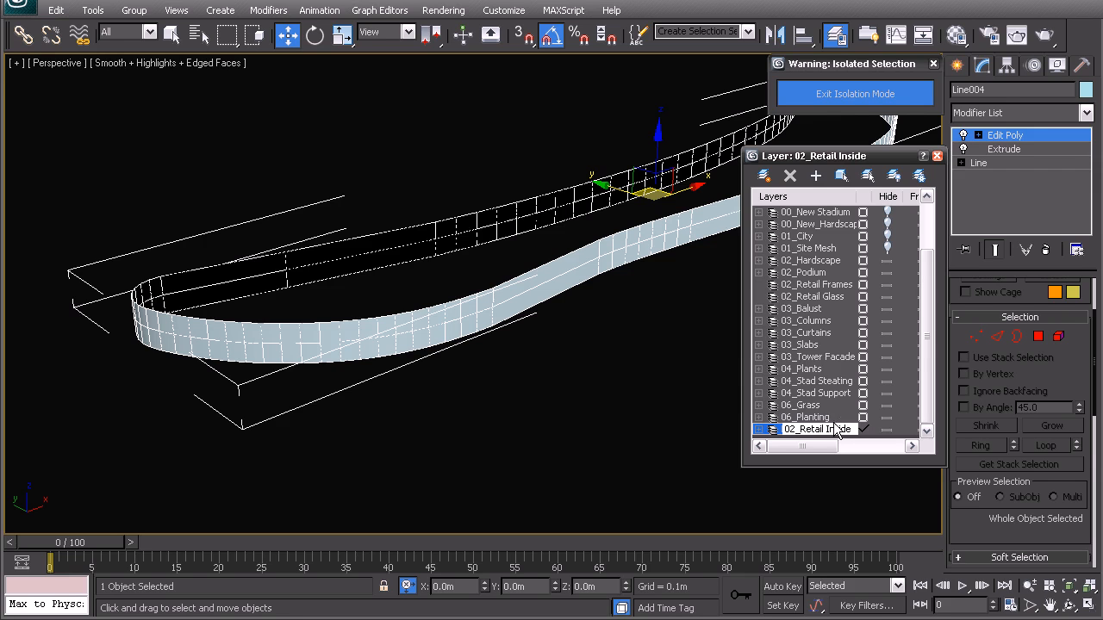
left_click(814, 417)
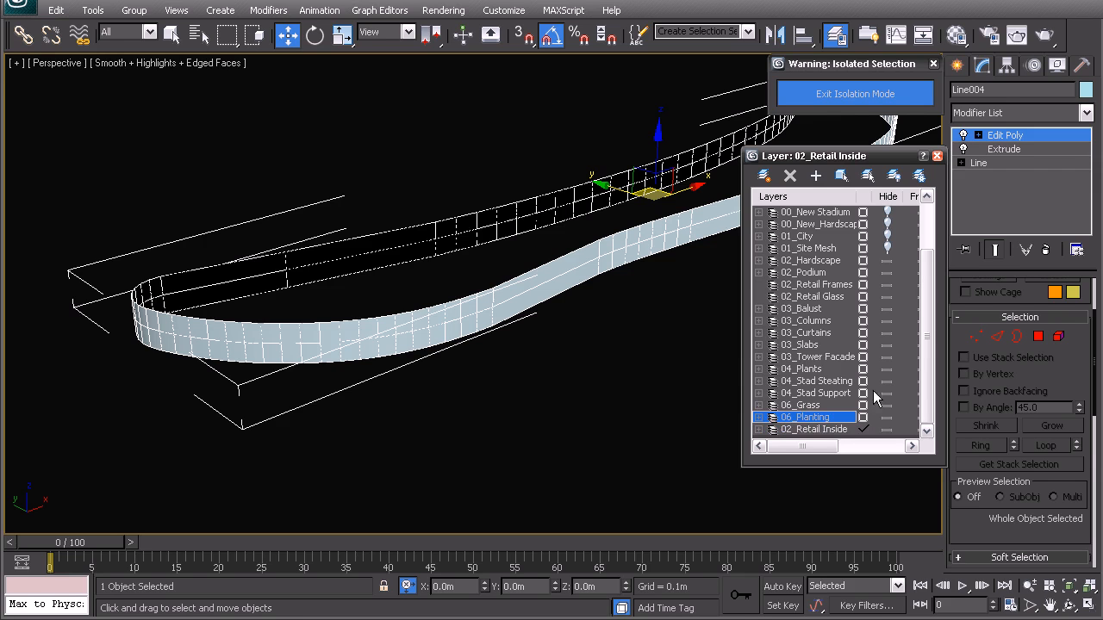
Step: Examine the podium wall's segments and its base spline by switching Edit Poly and Extrude off and back on
left_click(499, 345)
left_click(493, 303)
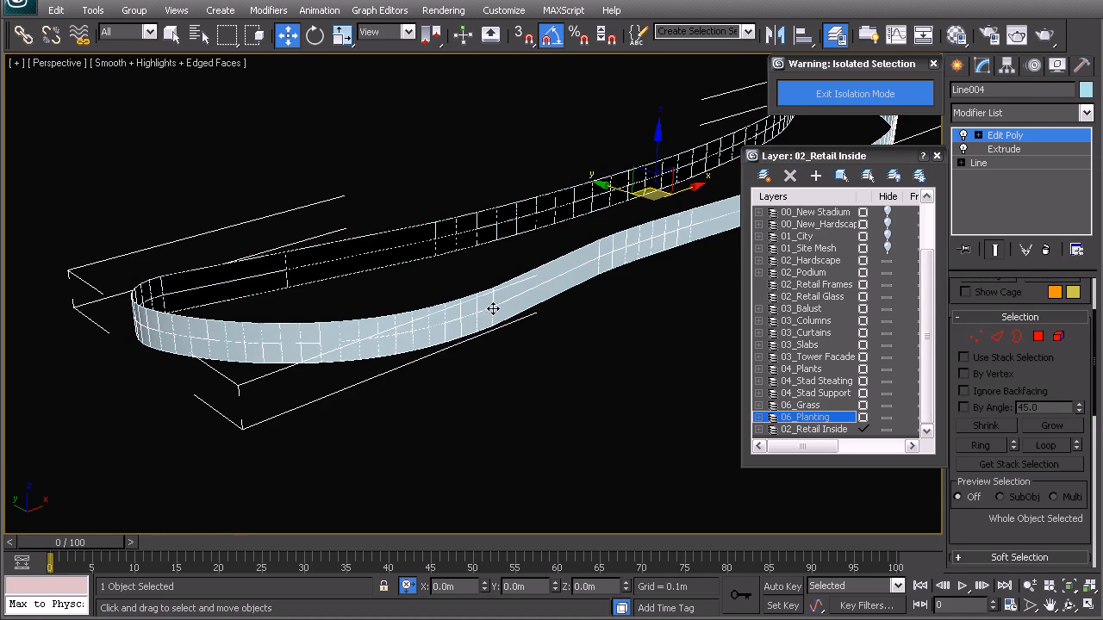
scroll(521, 306, "up", 4)
middle_click_drag(533, 322, 515, 307)
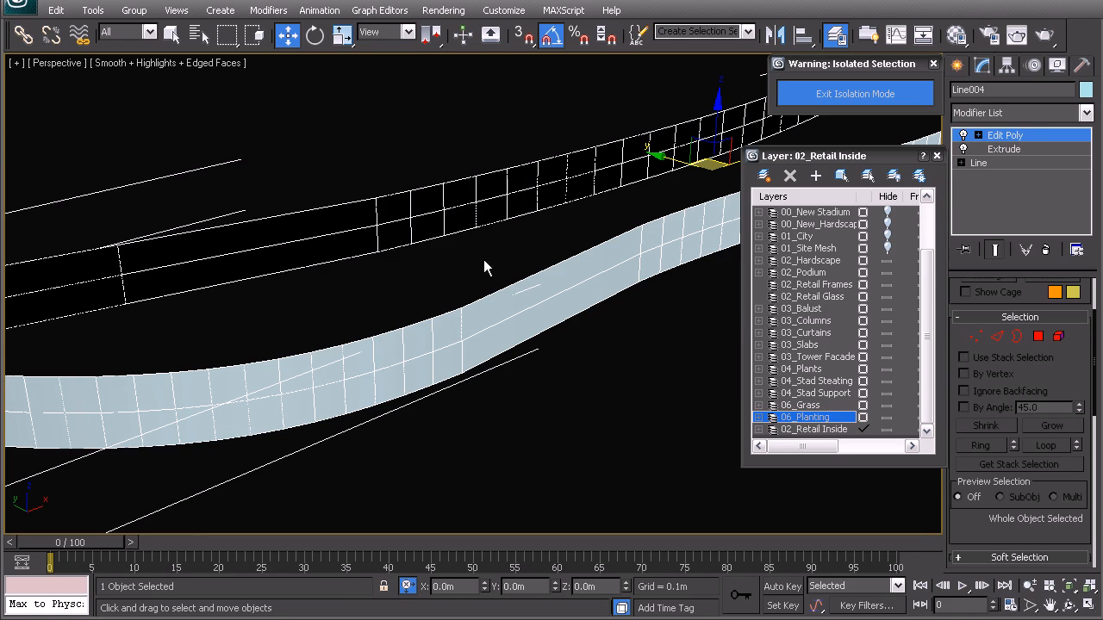
left_click(964, 135)
left_click(963, 150)
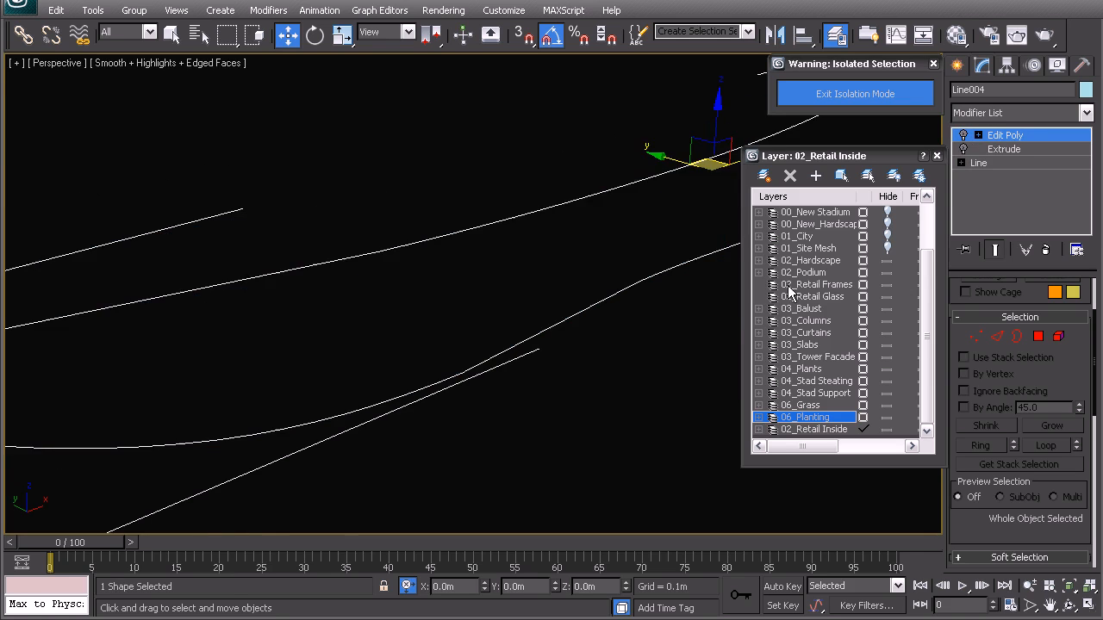
left_click(963, 150)
left_click(963, 135)
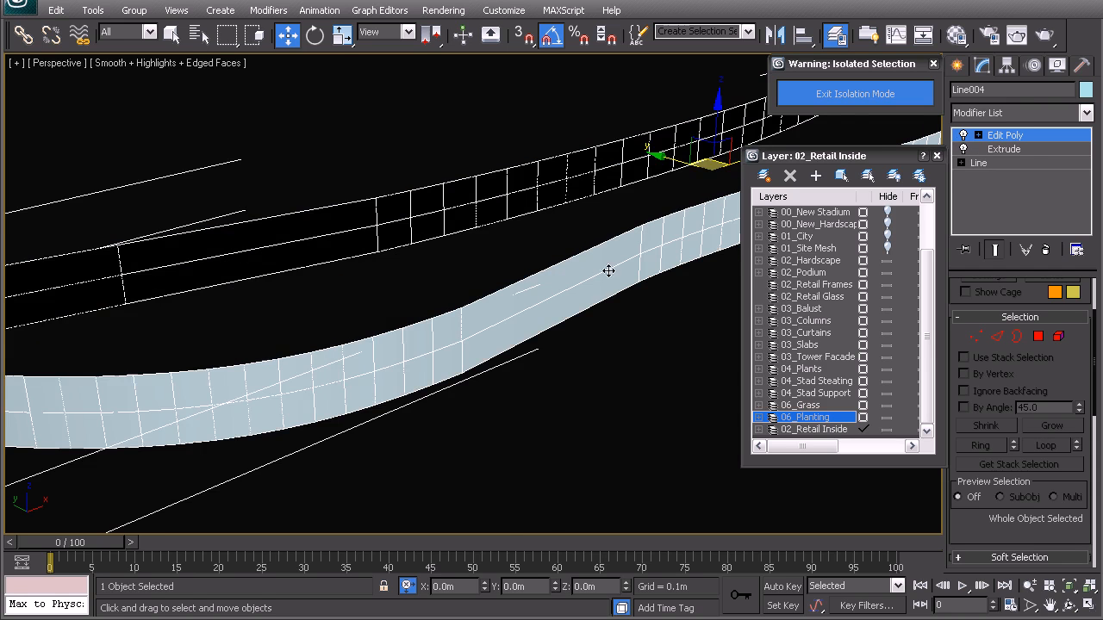
Step: Add a Tessellate modifier to the podium wall, operating on polygons with a tension of 0.0
middle_click_drag(439, 319, 398, 318, "alt")
scroll(398, 319, "up", 2)
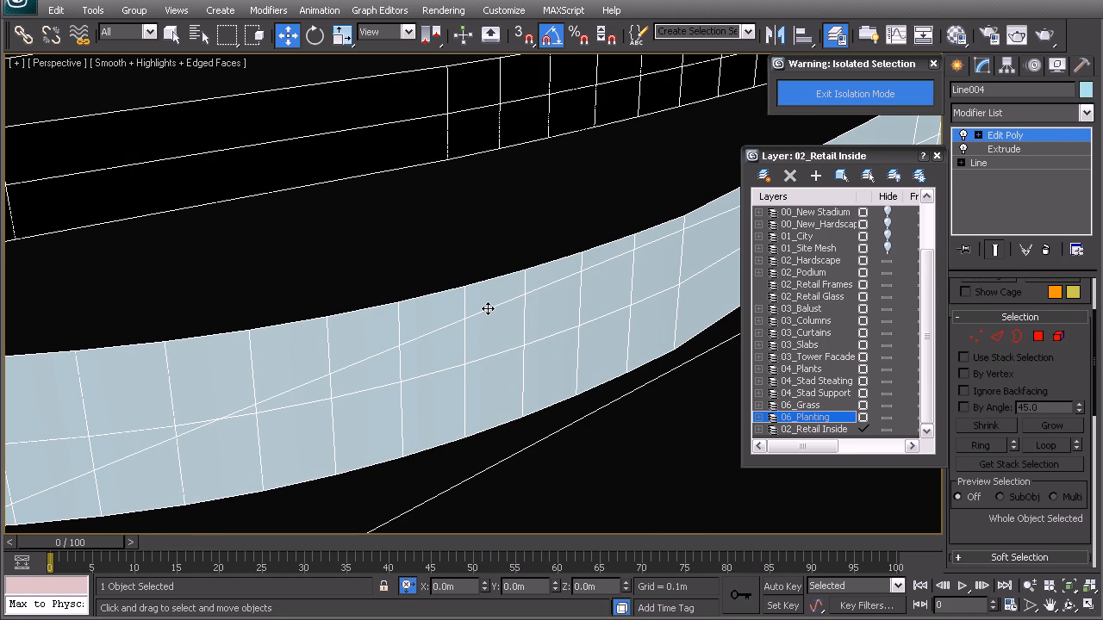
left_click(801, 405)
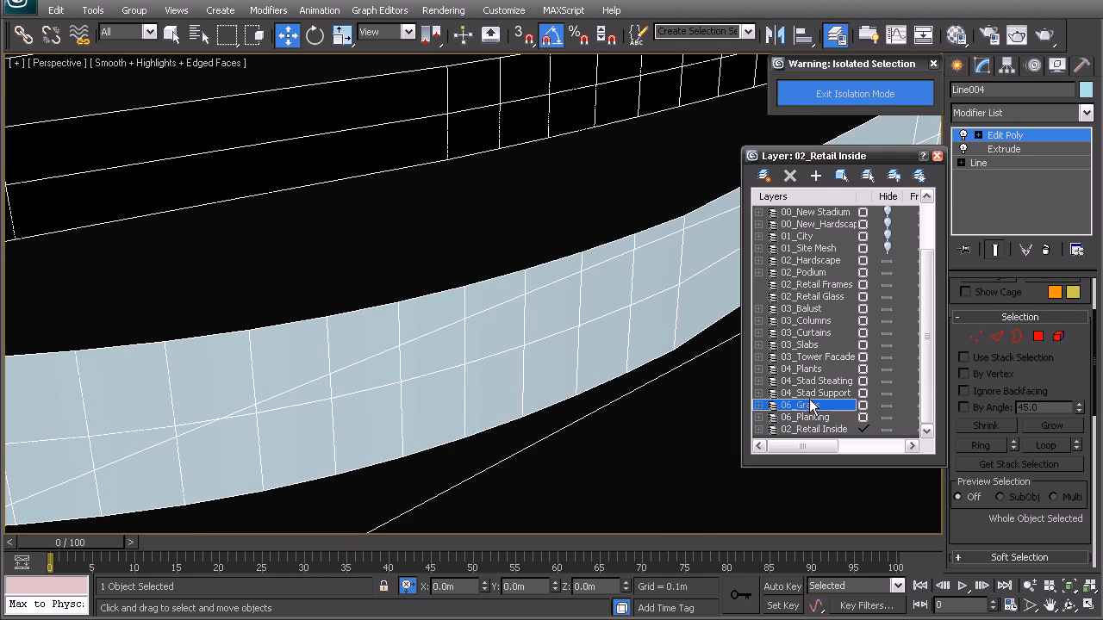
middle_click_drag(436, 334, 478, 312)
left_click(1013, 115)
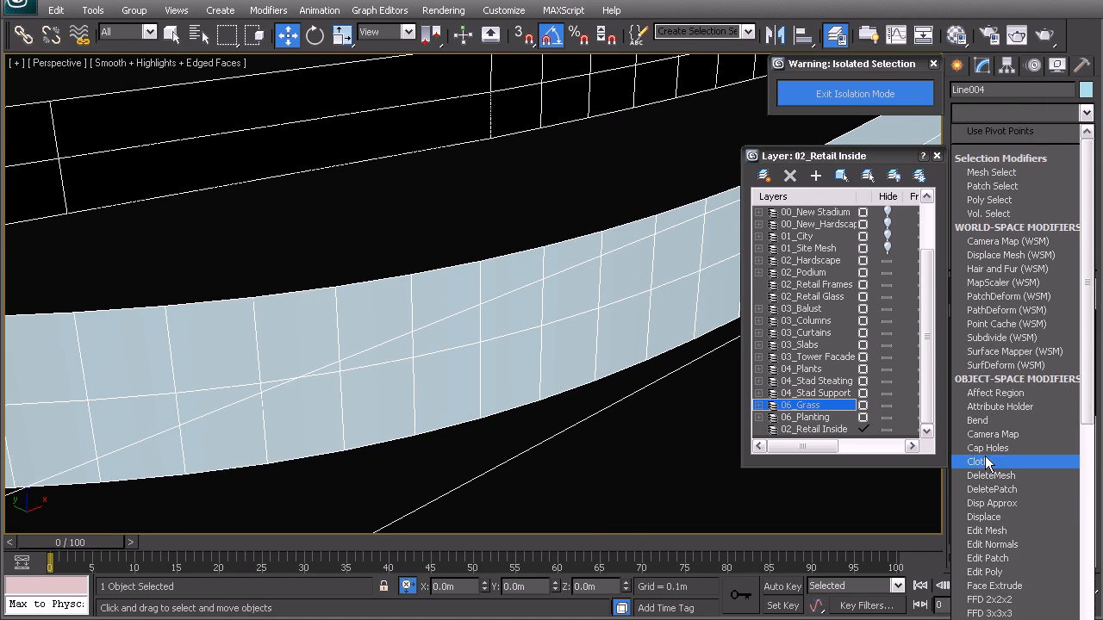
key("t")
key("t")
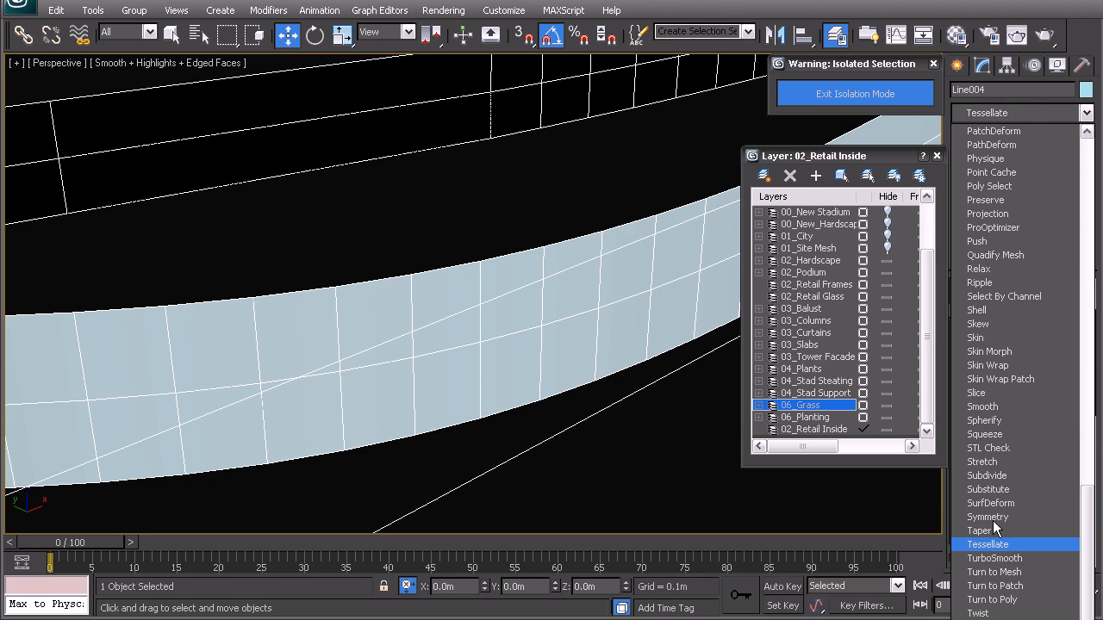
key("s")
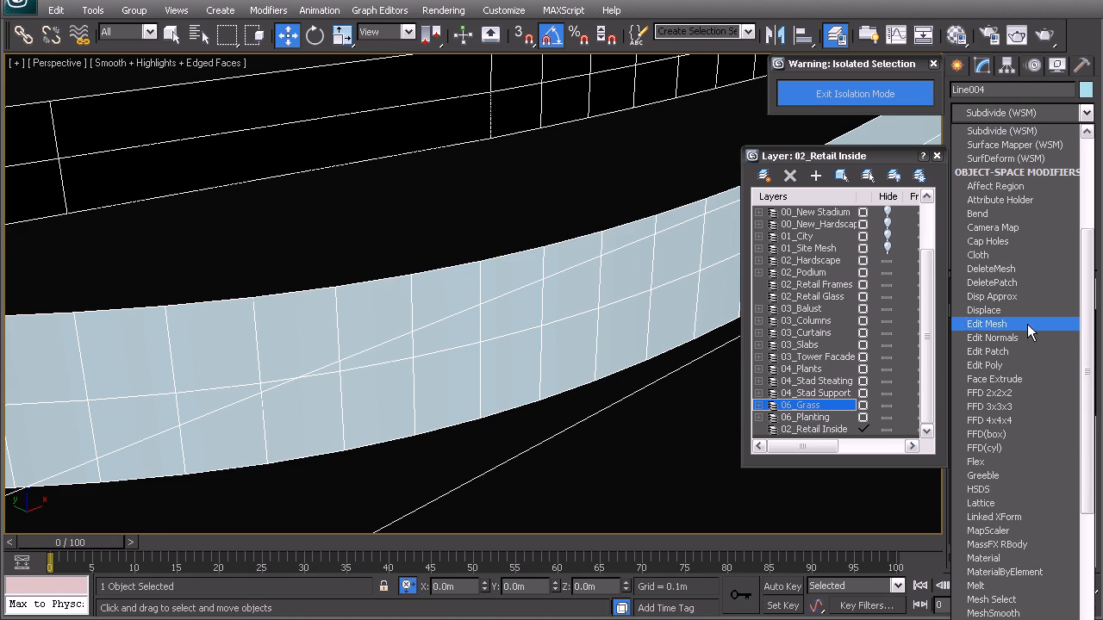
key("t")
key("t")
key("Return")
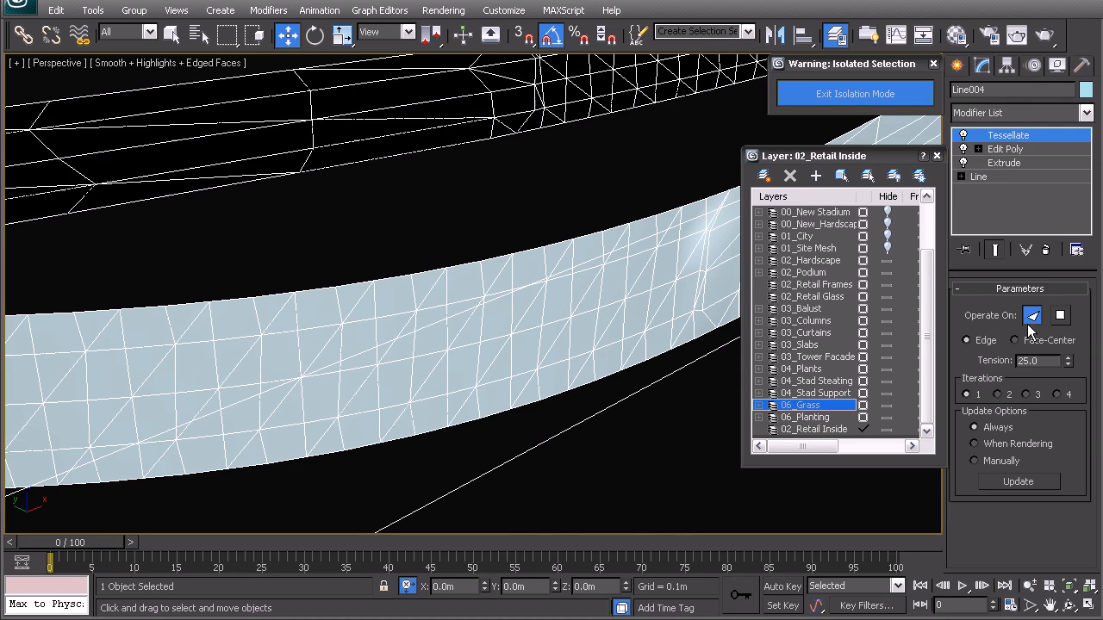
left_click(1061, 315)
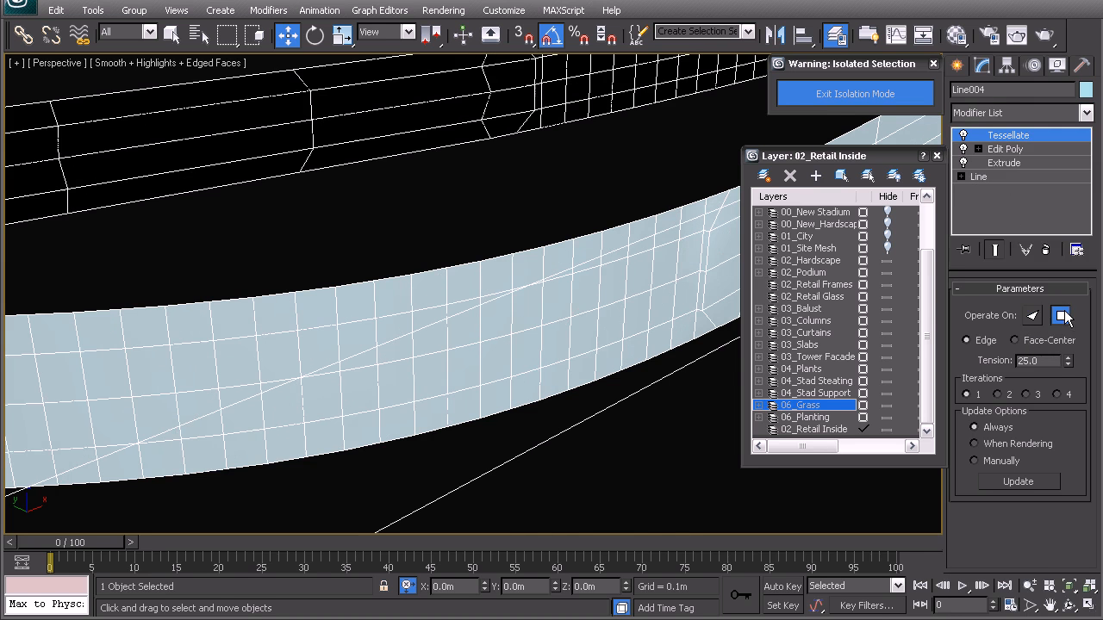
right_click(1072, 366)
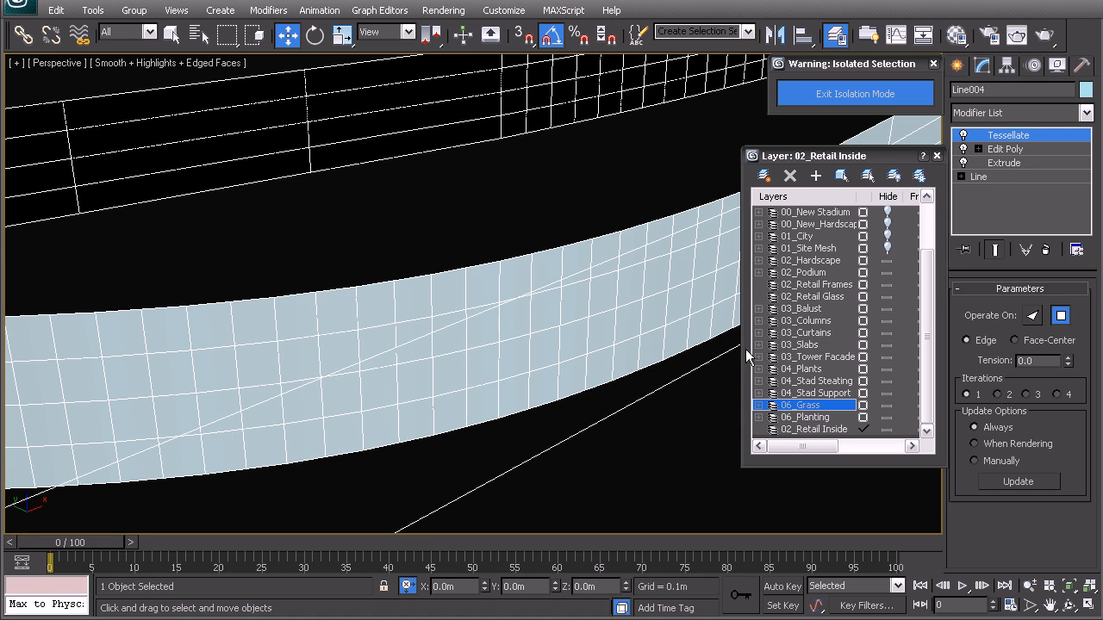
Step: Add a Shell modifier above Tessellate on the podium wall
left_click(1016, 112)
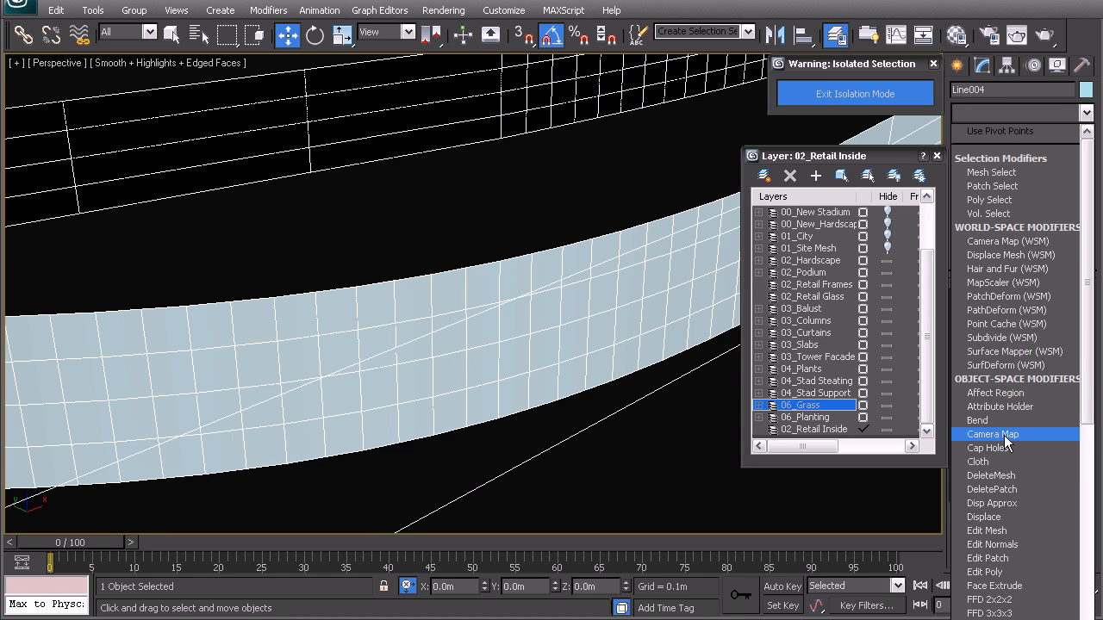
type("sh")
key("Return")
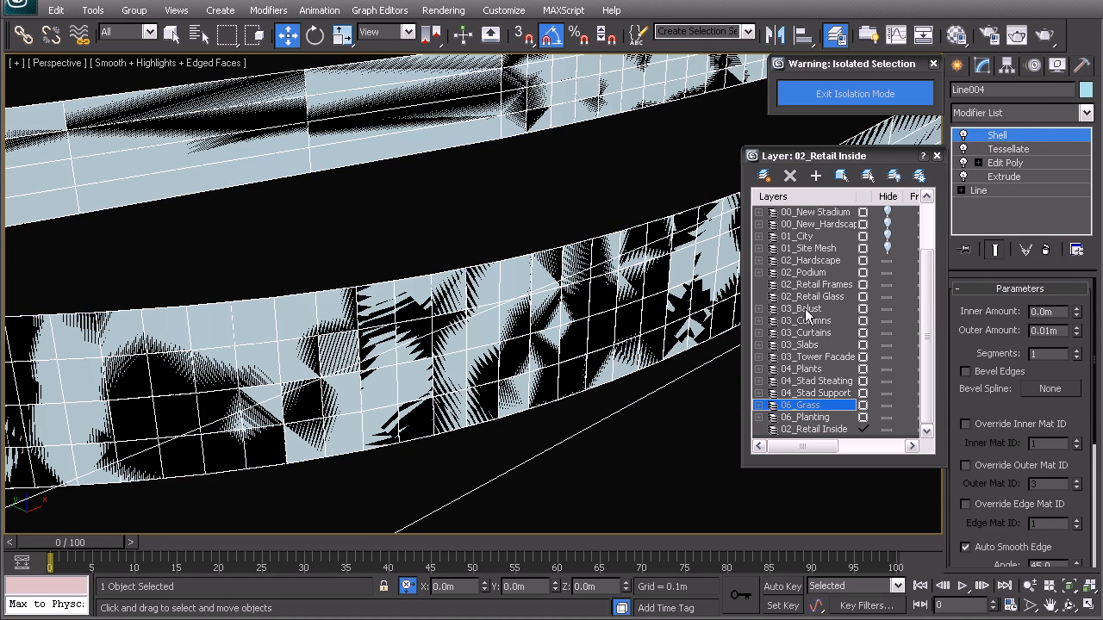
Step: Turn an unused material slot into a VRayMtl material and name it Glass
key("m")
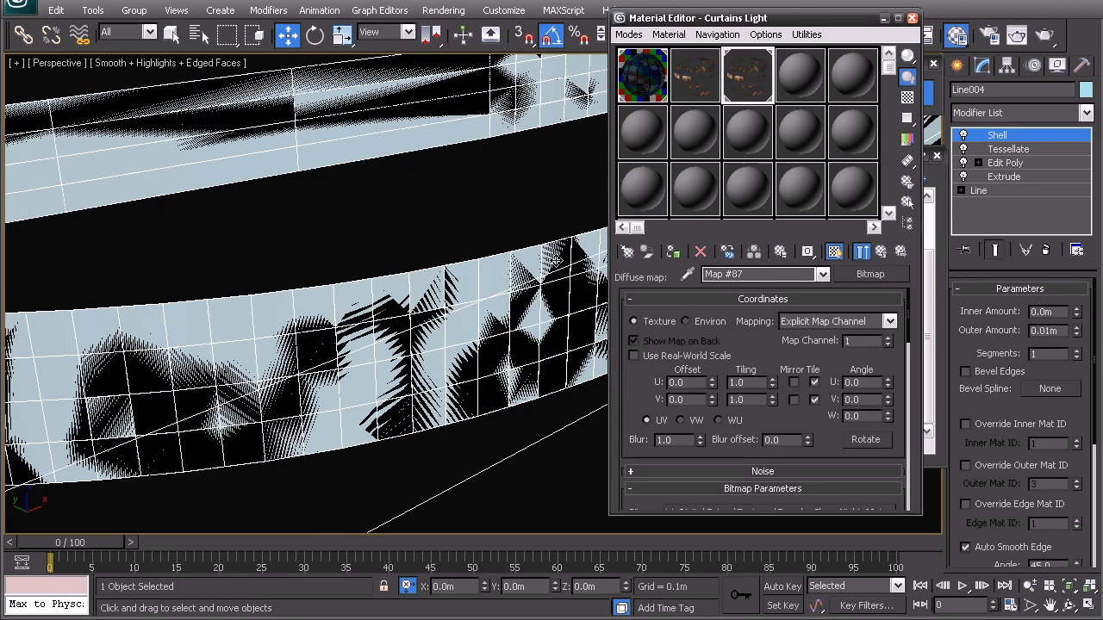
left_click(793, 79)
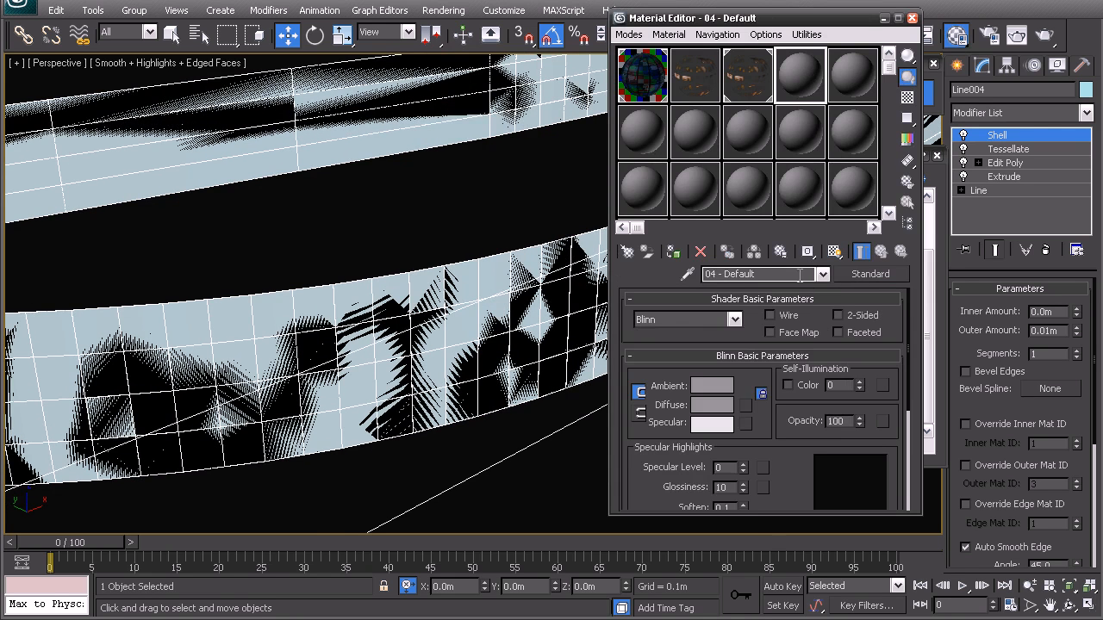
left_click(868, 274)
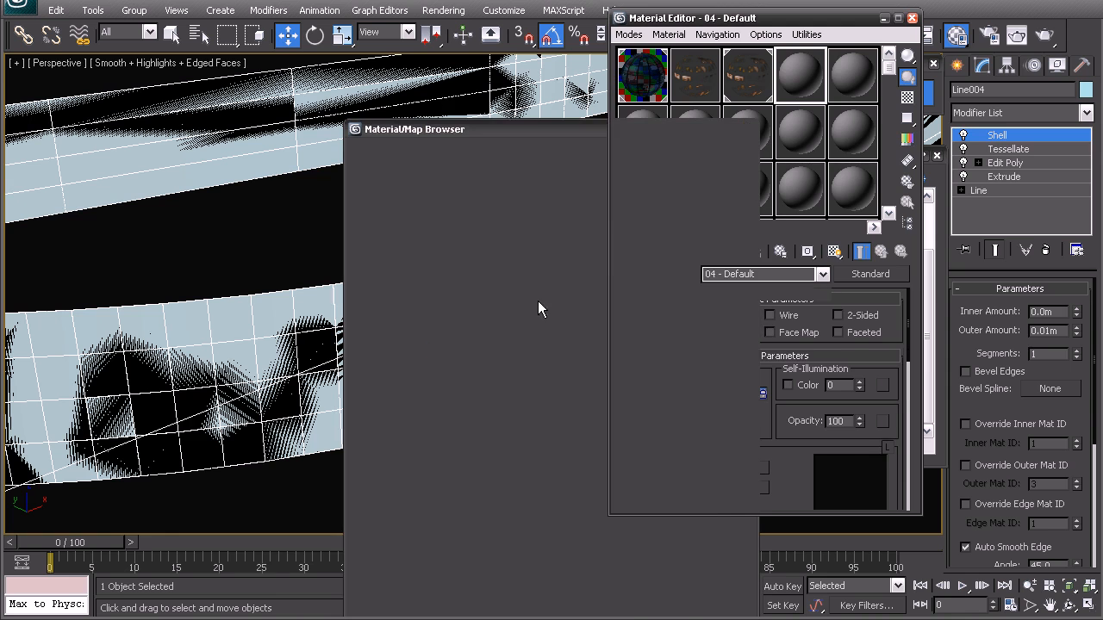
double_click(769, 273)
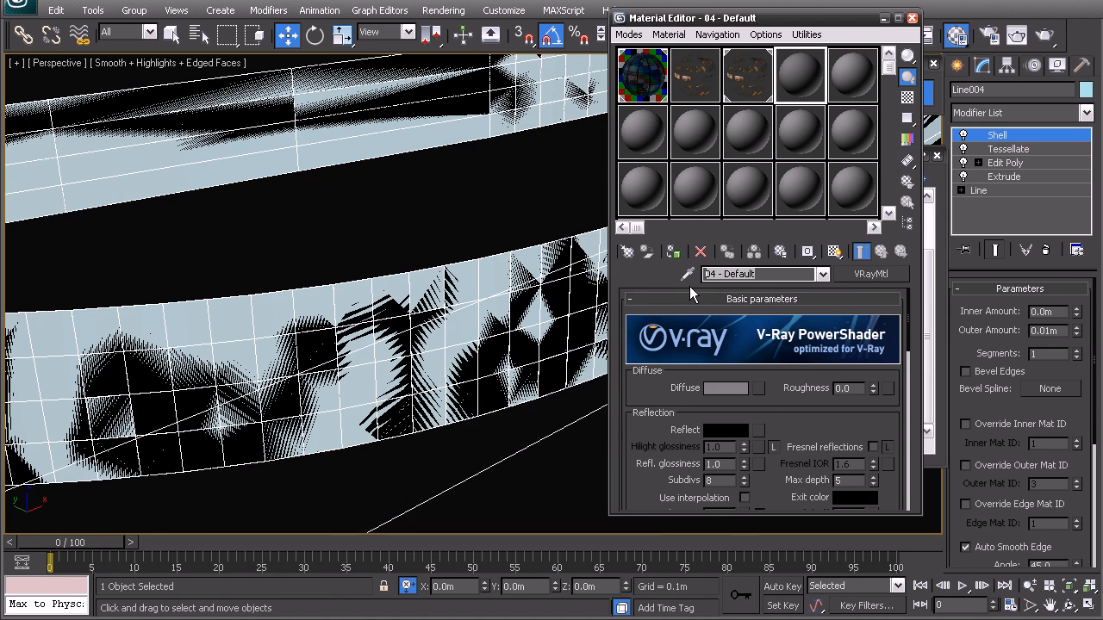
type("Vra")
key("BackSpace")
key("BackSpace")
type("Glass")
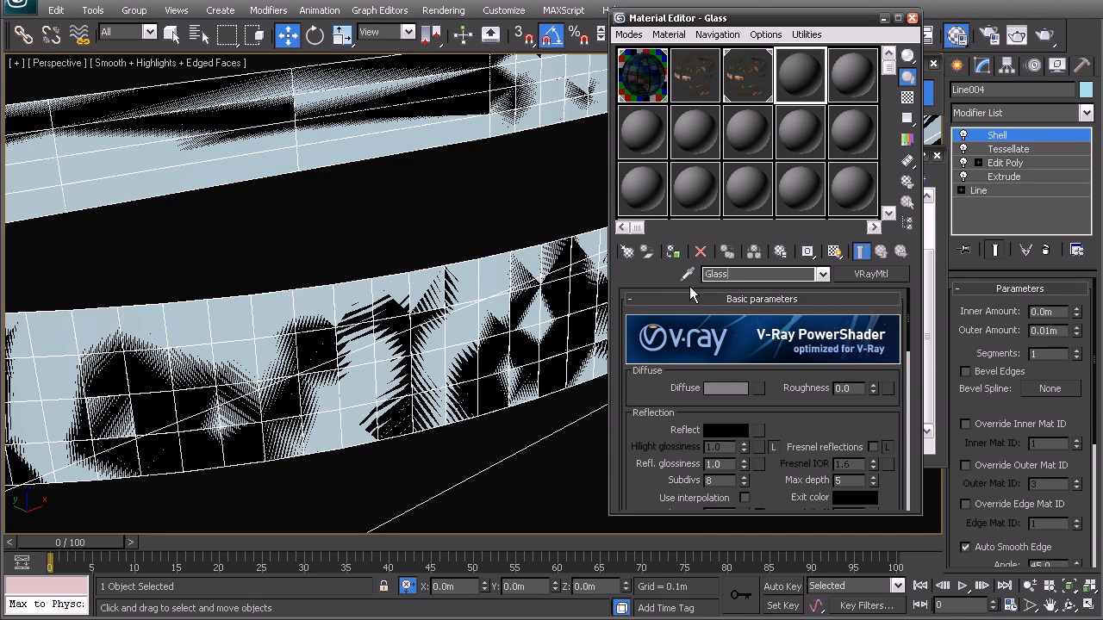
Step: Set the Glass material's diffuse colour to black and its reflection colour to a dark grey of value 34
left_click(725, 388)
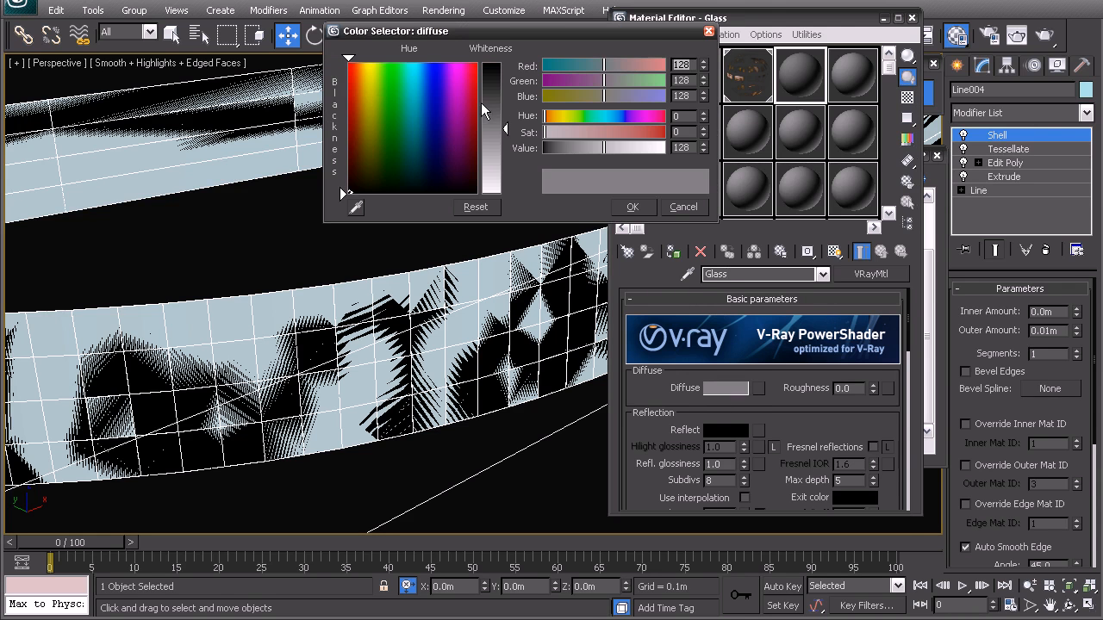
left_click_drag(481, 102, 484, 67)
left_click(633, 207)
scroll(786, 395, "down", 1)
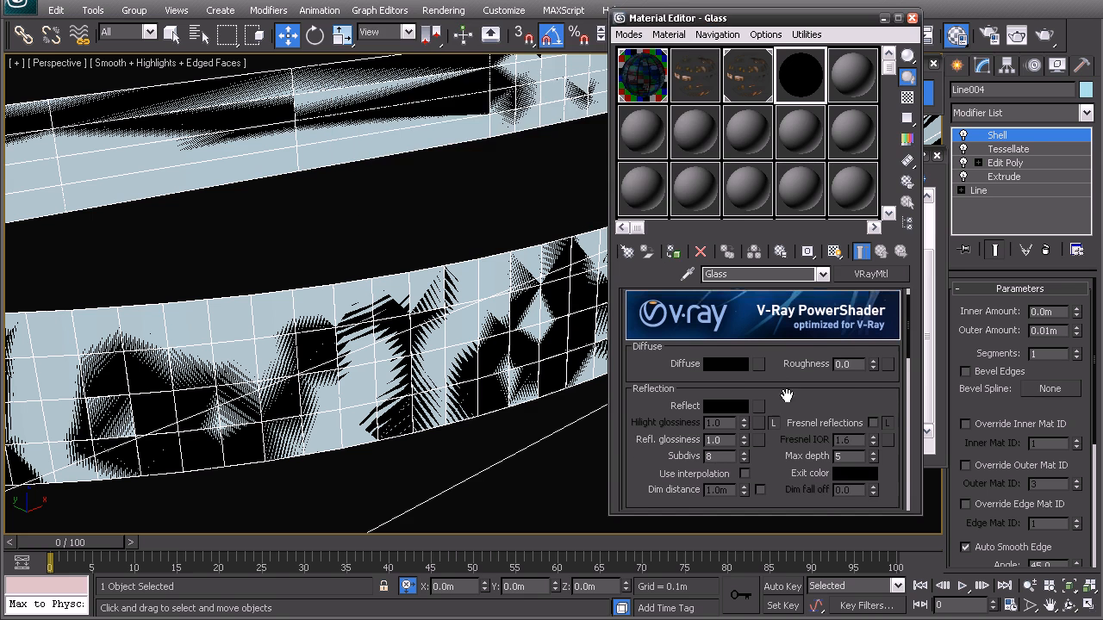
scroll(786, 395, "down", 1)
left_click(726, 398)
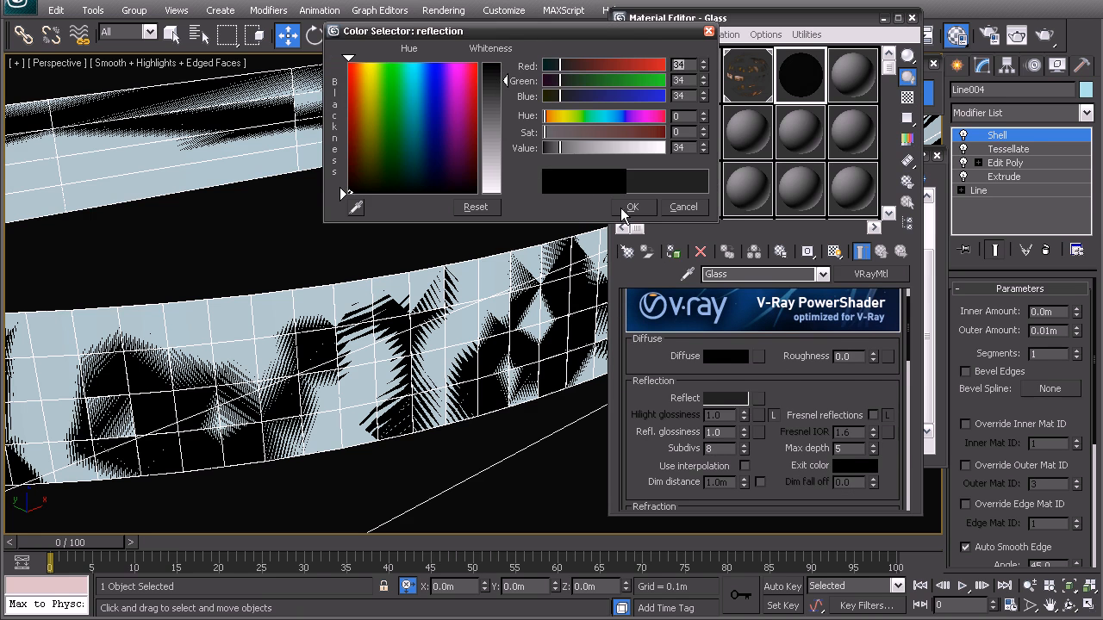
left_click(633, 207)
Step: Set the Glass material's refraction colour to value 243, then assign it to the podium wall with the sample background shown
scroll(801, 380, "down", 3)
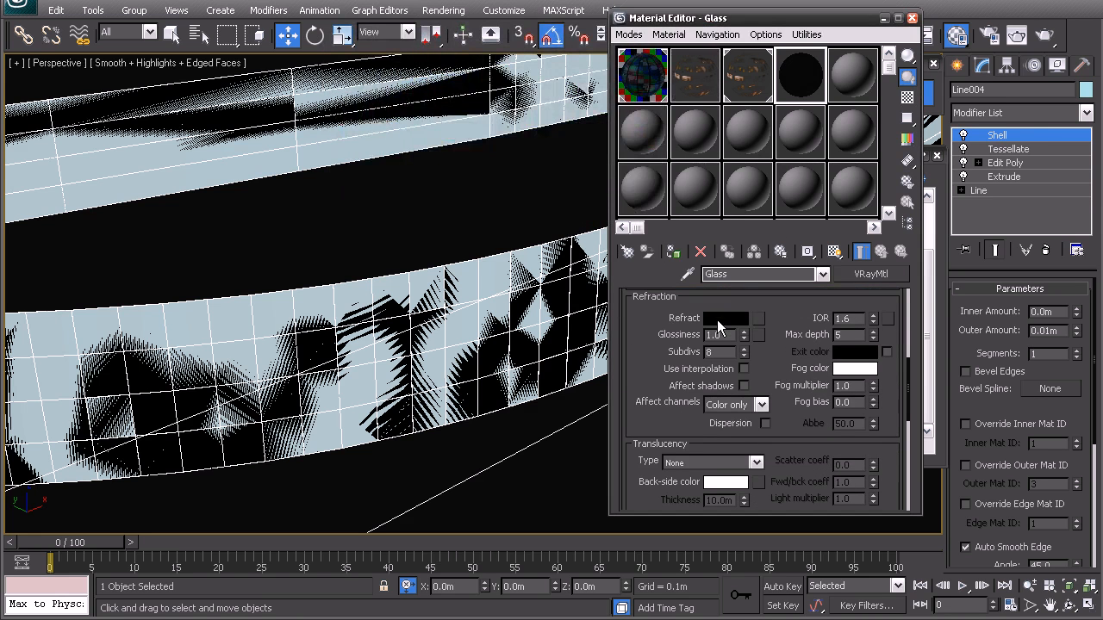
left_click(718, 325)
left_click_drag(505, 121, 505, 191)
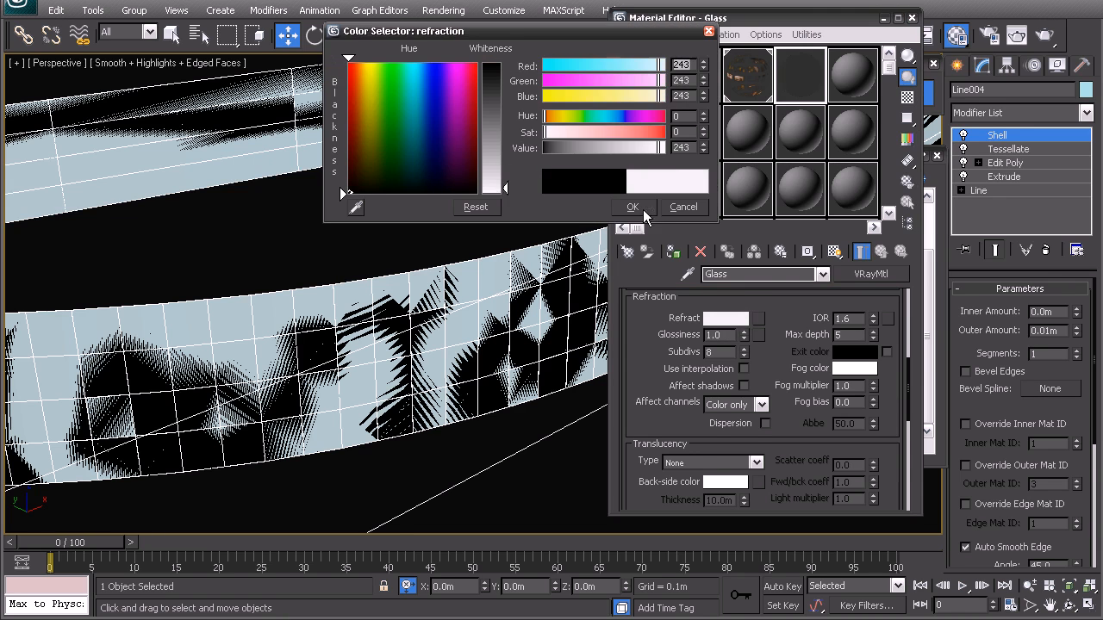
left_click(643, 210)
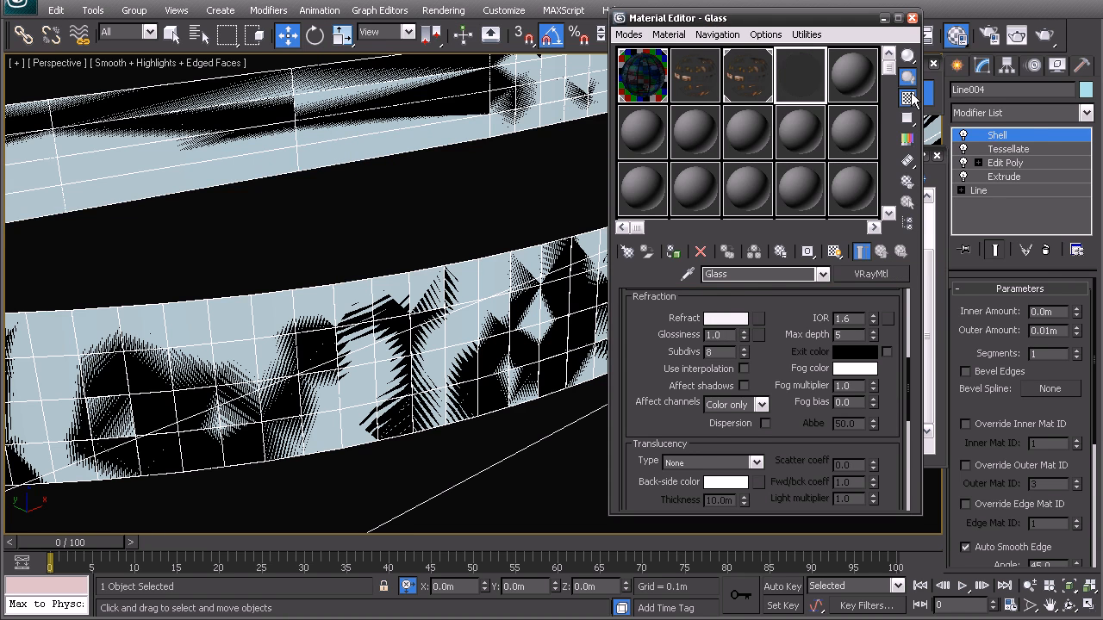
left_click(910, 98)
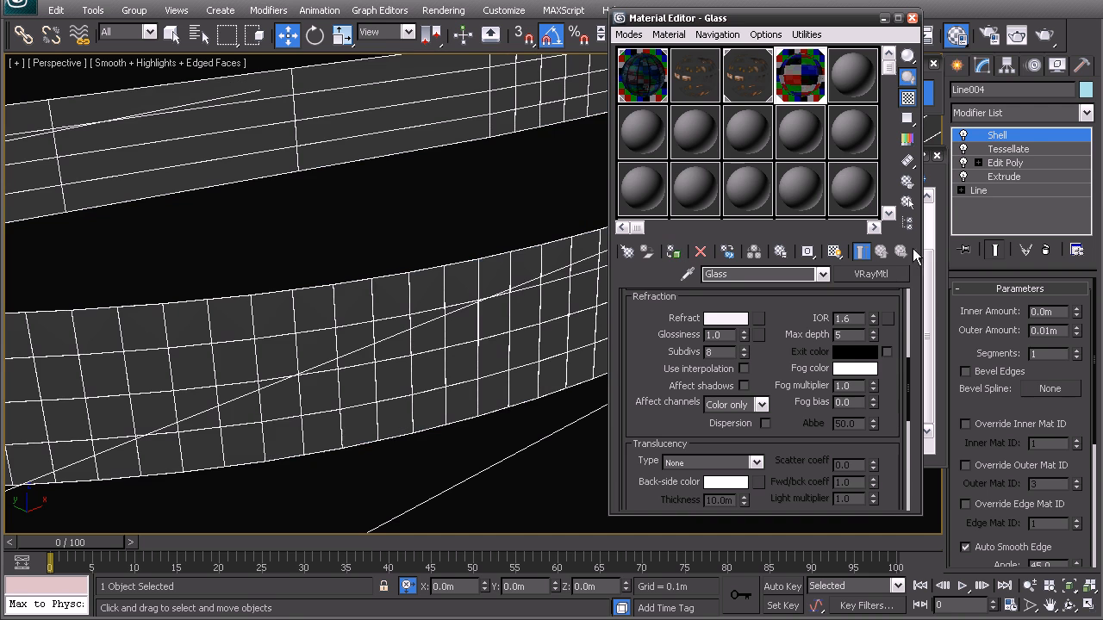
Step: Copy the Curtains Light material to the next unused slot and rename the copy Retails inside
left_click_drag(829, 21, 820, 68)
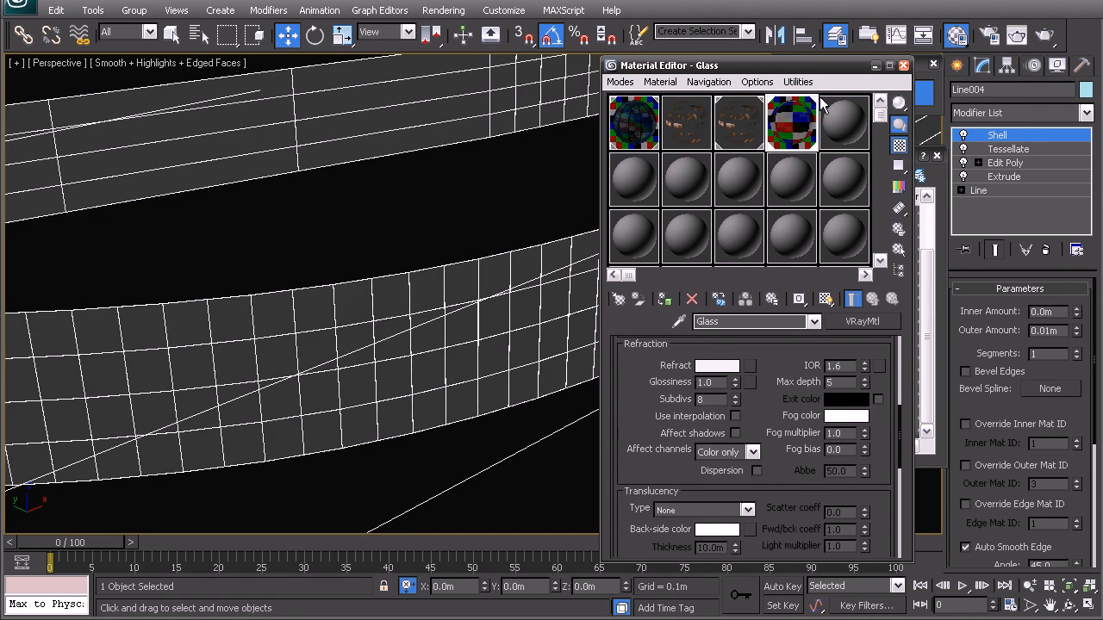
left_click(733, 129)
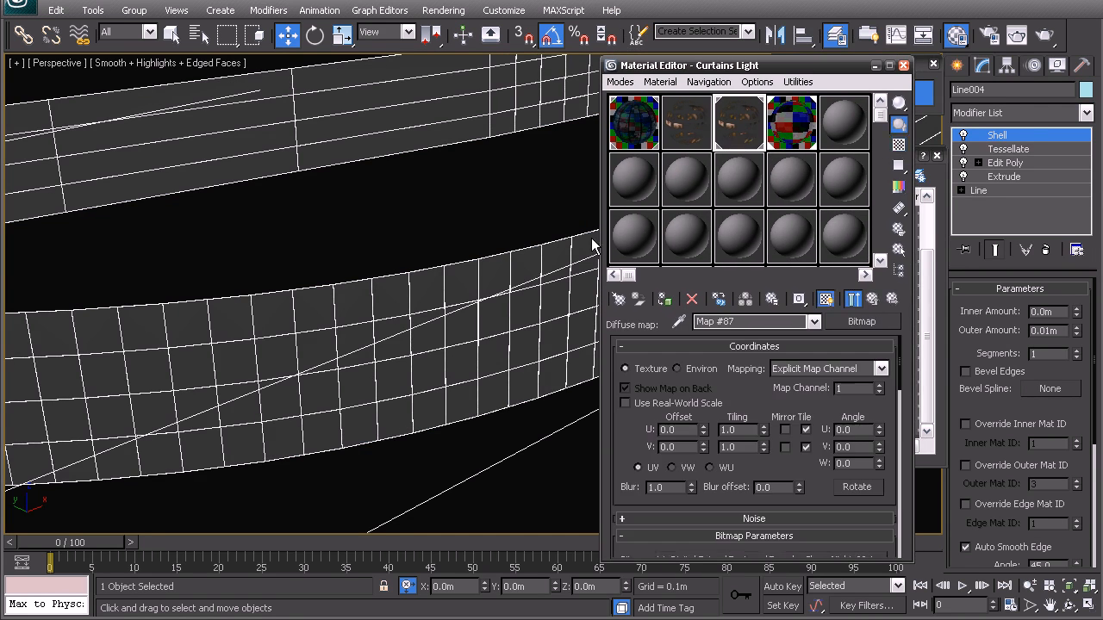
left_click_drag(740, 117, 835, 117)
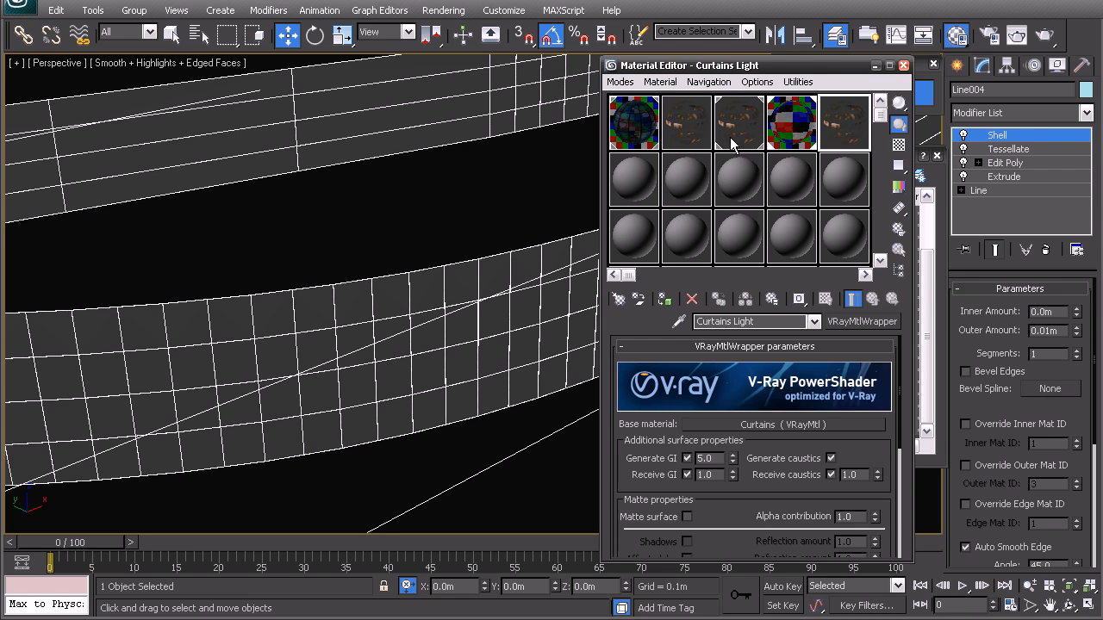
double_click(772, 323)
type("R")
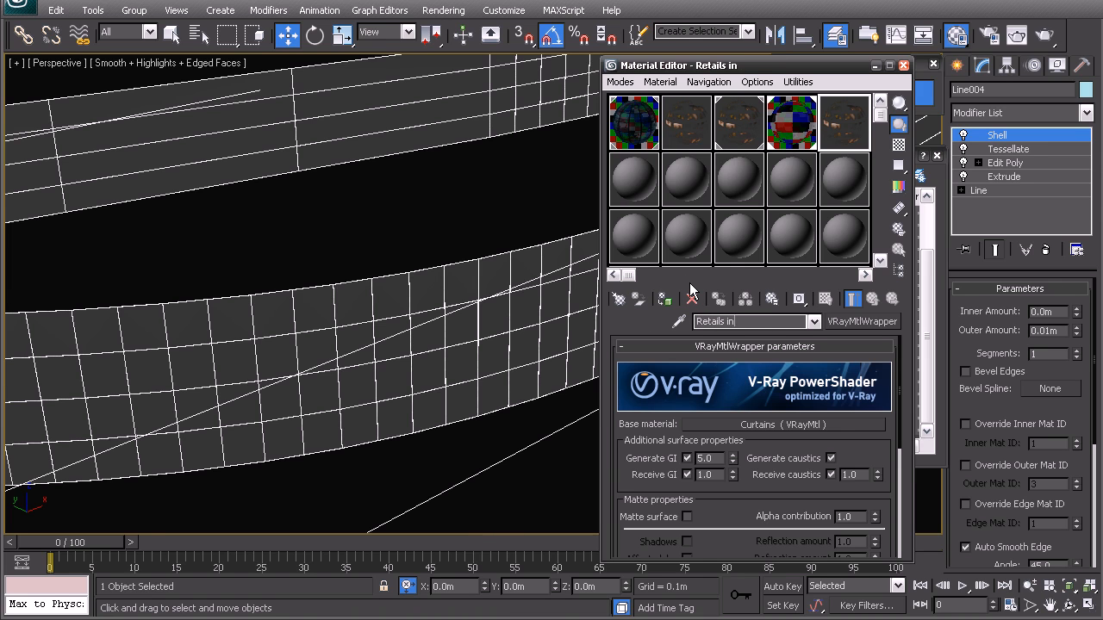
Step: Replace the diffuse bitmap in the Retails inside base material with the Retail image from the Textures folder
left_click(781, 420)
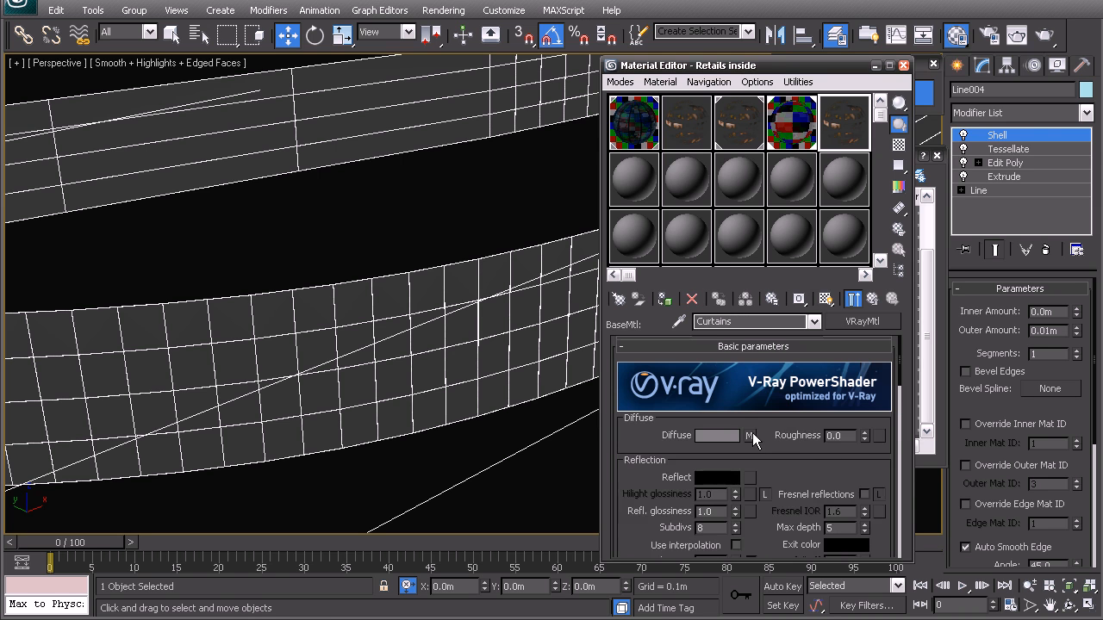
left_click(751, 435)
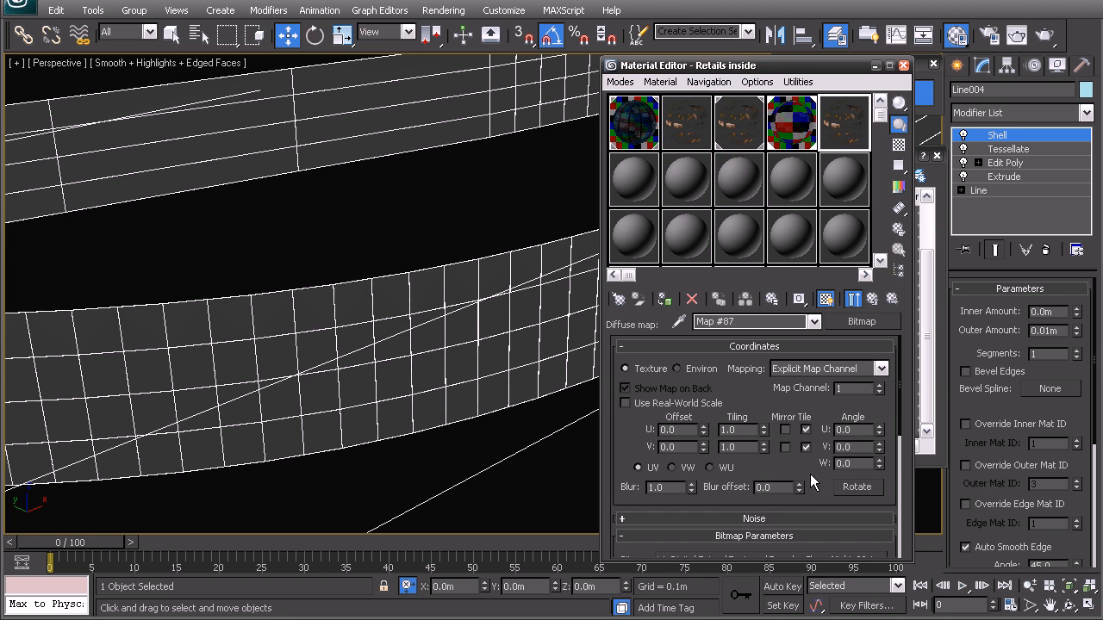
scroll(806, 470, "down", 3)
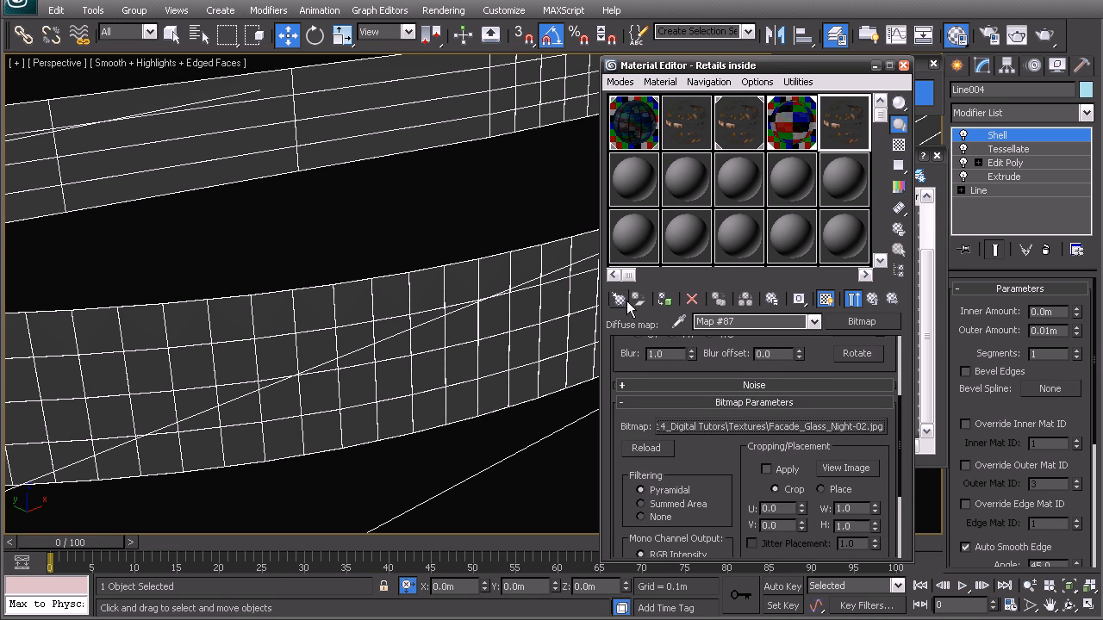
left_click(753, 425)
left_click(764, 39)
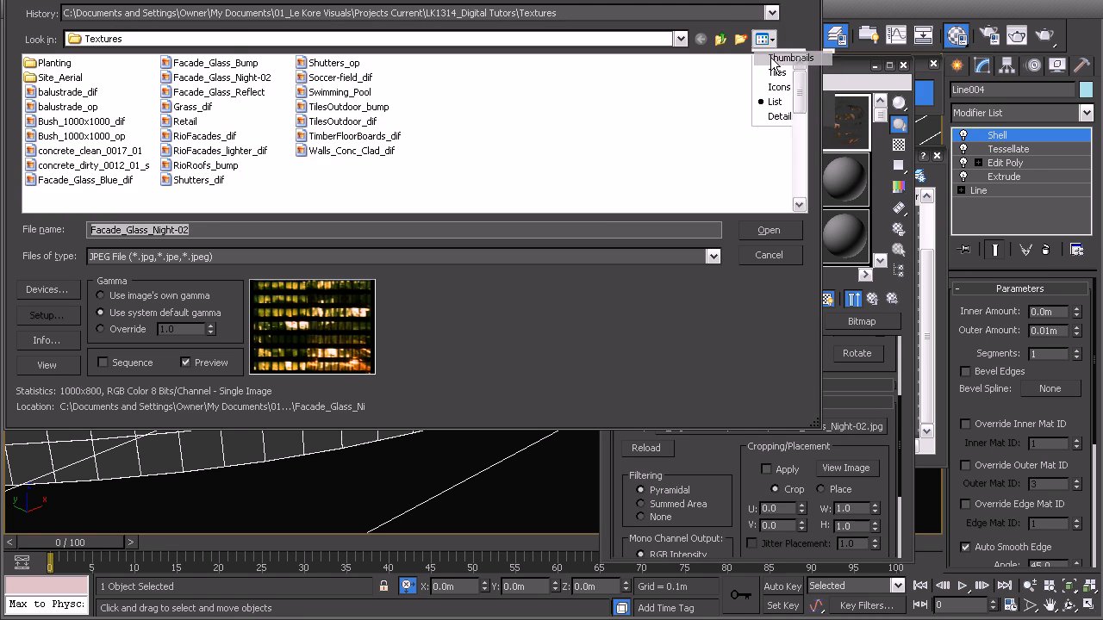
left_click(788, 58)
scroll(748, 129, "down", 1)
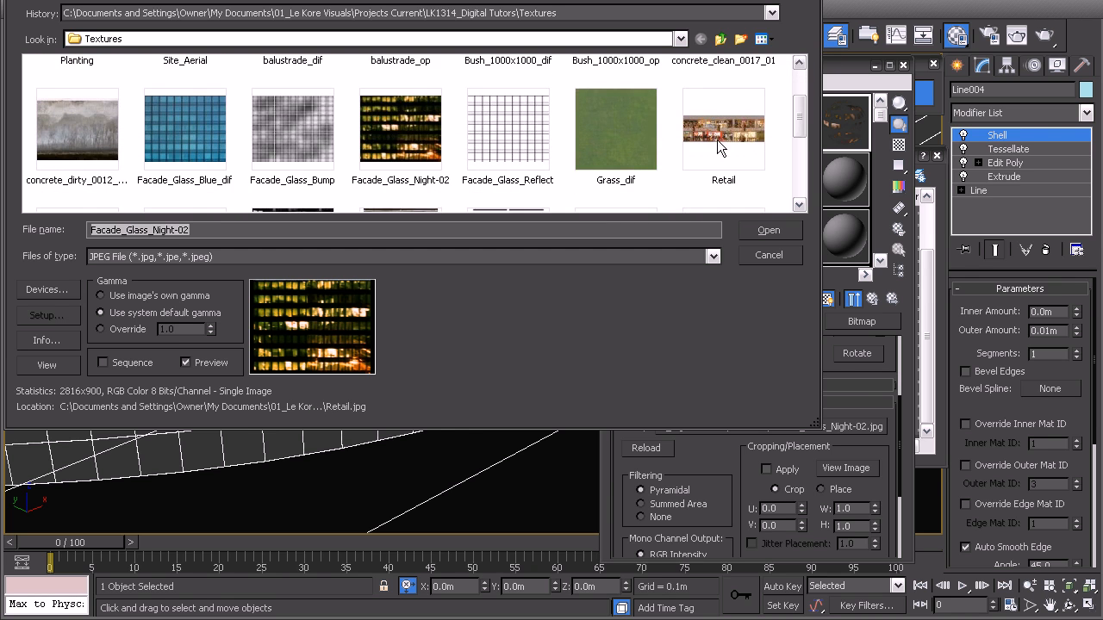
double_click(709, 127)
Step: View the Retail bitmap at full size to examine its shopfronts, and close the preview
scroll(816, 466, "down", 2)
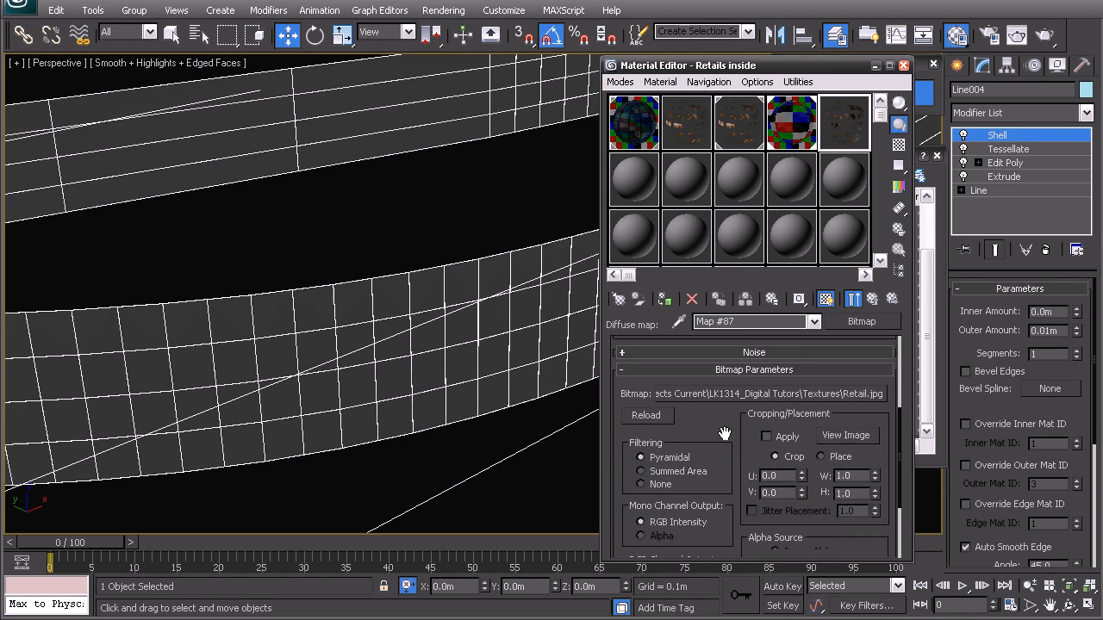
left_click(850, 425)
left_click_drag(868, 200, 339, 64)
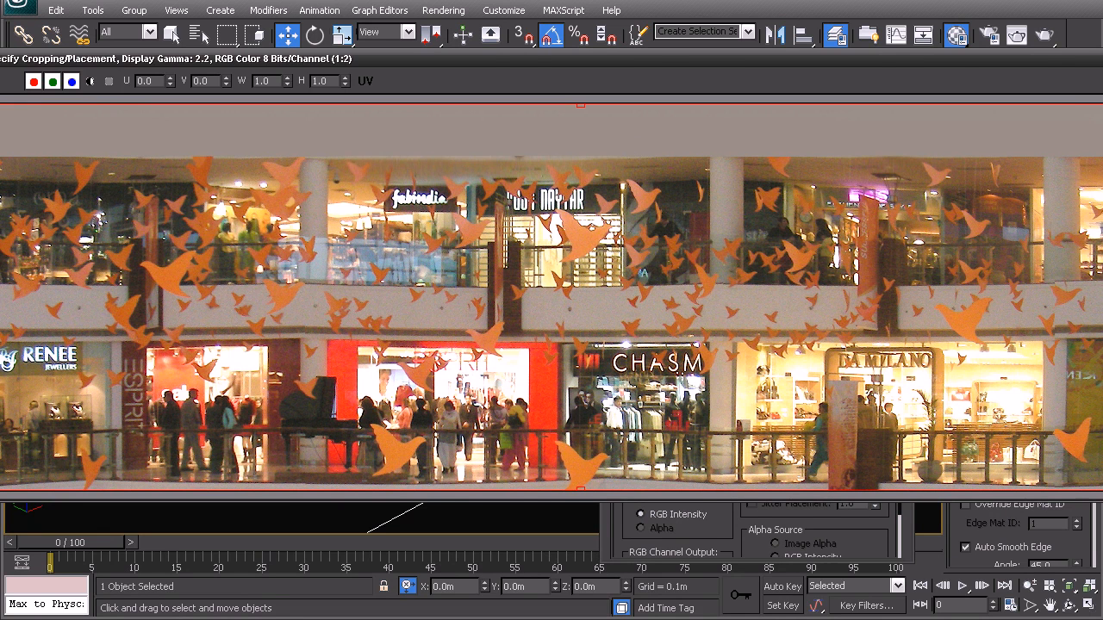
key("Escape")
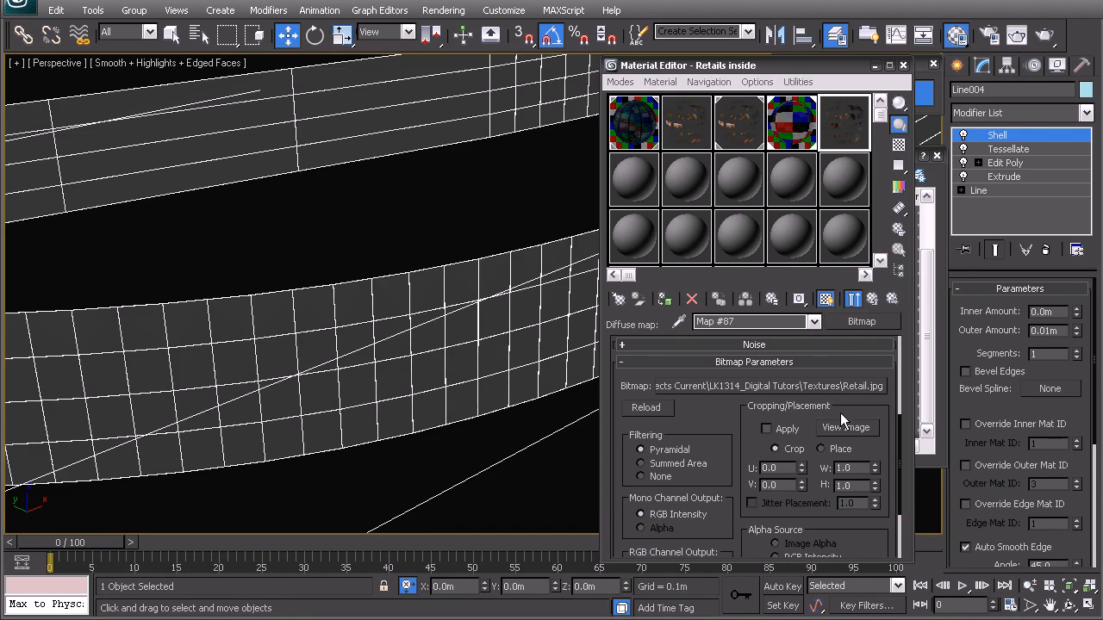
Step: Clear the Facade_Glass_Night-02 opacity map from the base material of Retails inside
left_click(870, 299)
scroll(783, 480, "down", 15)
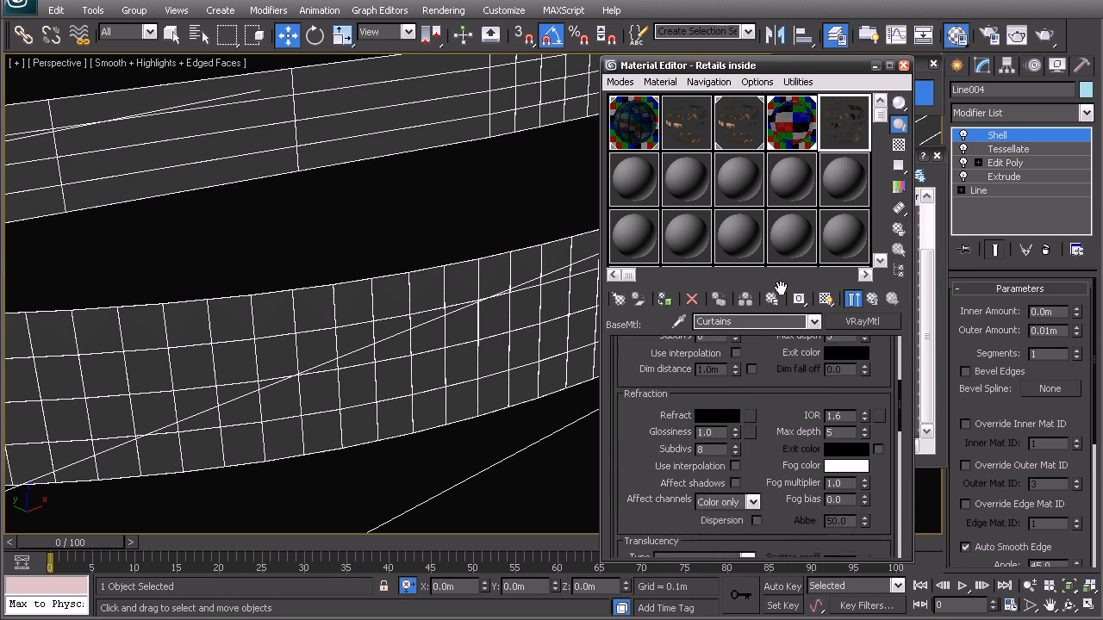
scroll(783, 480, "down", 1)
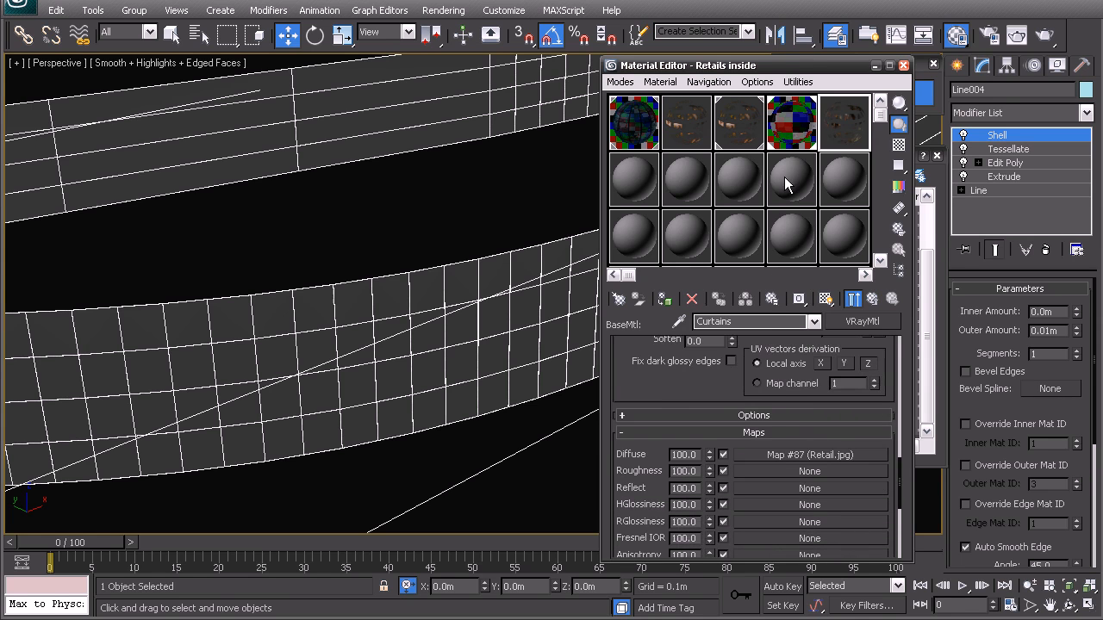
scroll(704, 392, "down", 5)
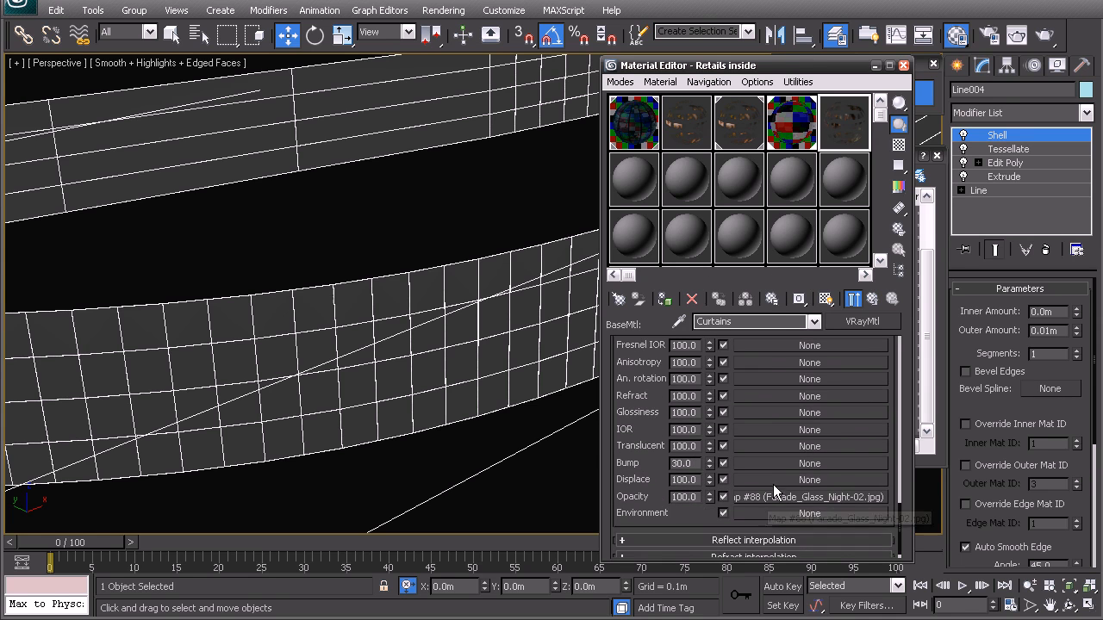
right_click(772, 497)
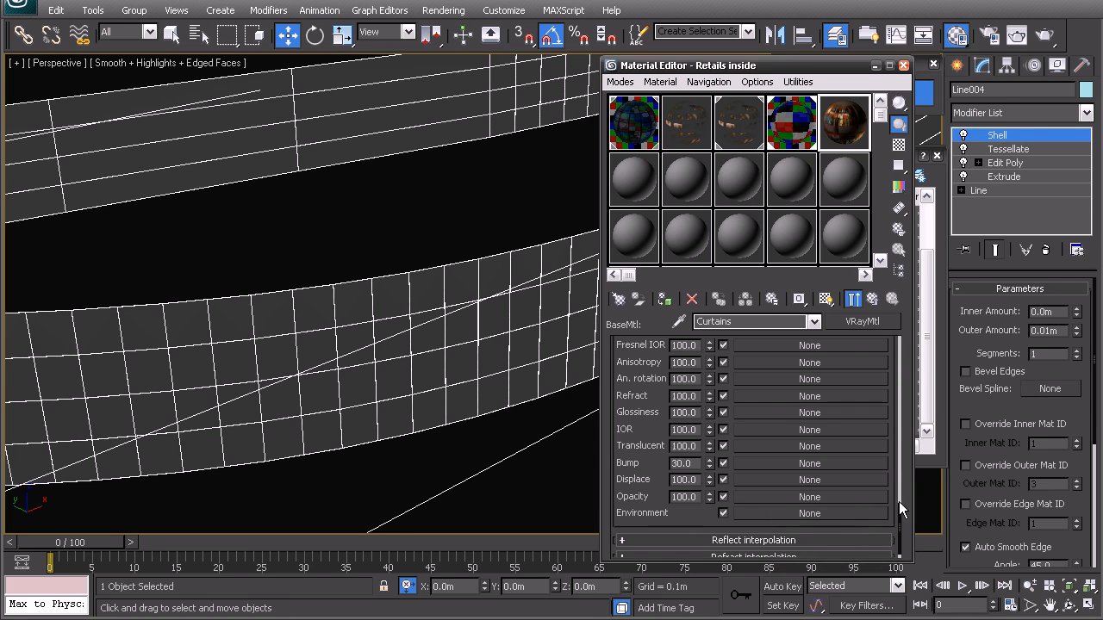
left_click_drag(899, 502, 897, 347)
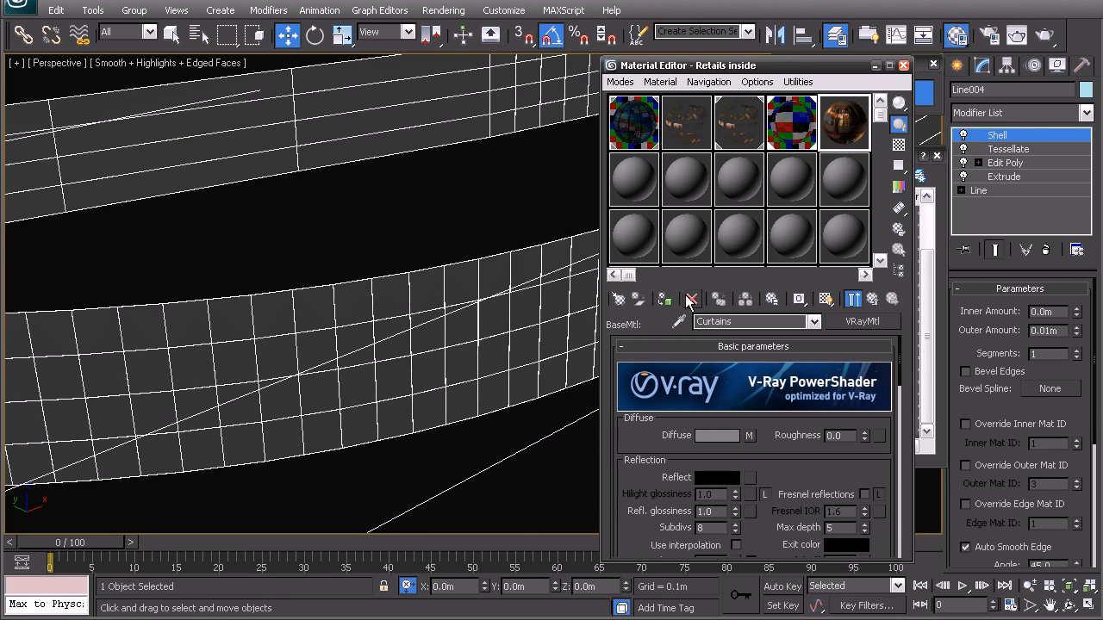
Step: Clone the podium's retail glass wall in place as an independent copy
middle_click_drag(431, 293, 417, 352)
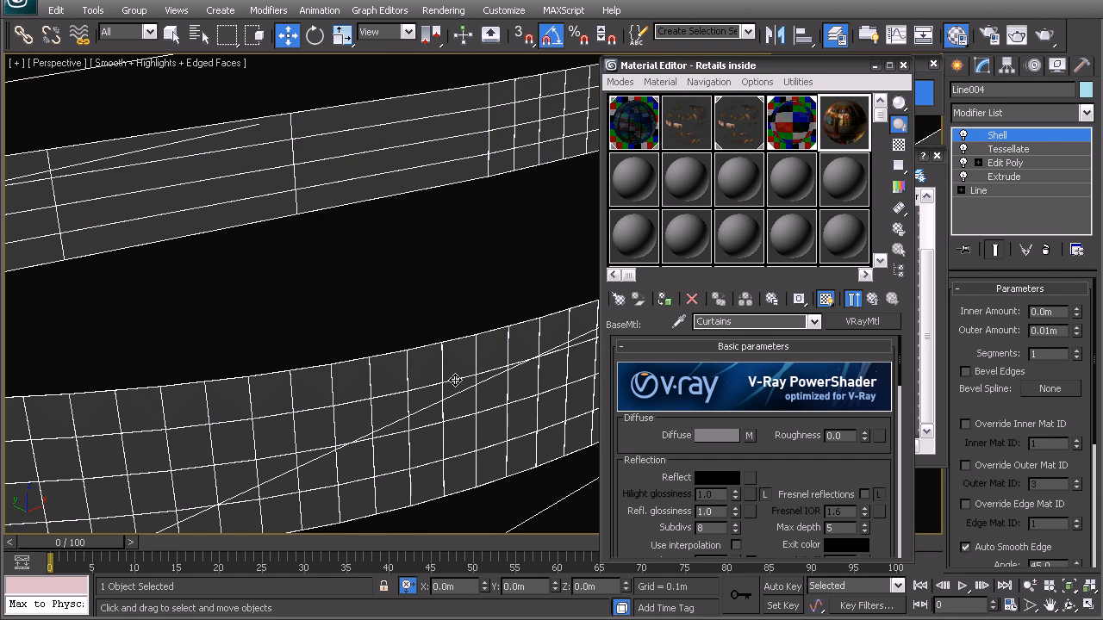
key("ctrl+v")
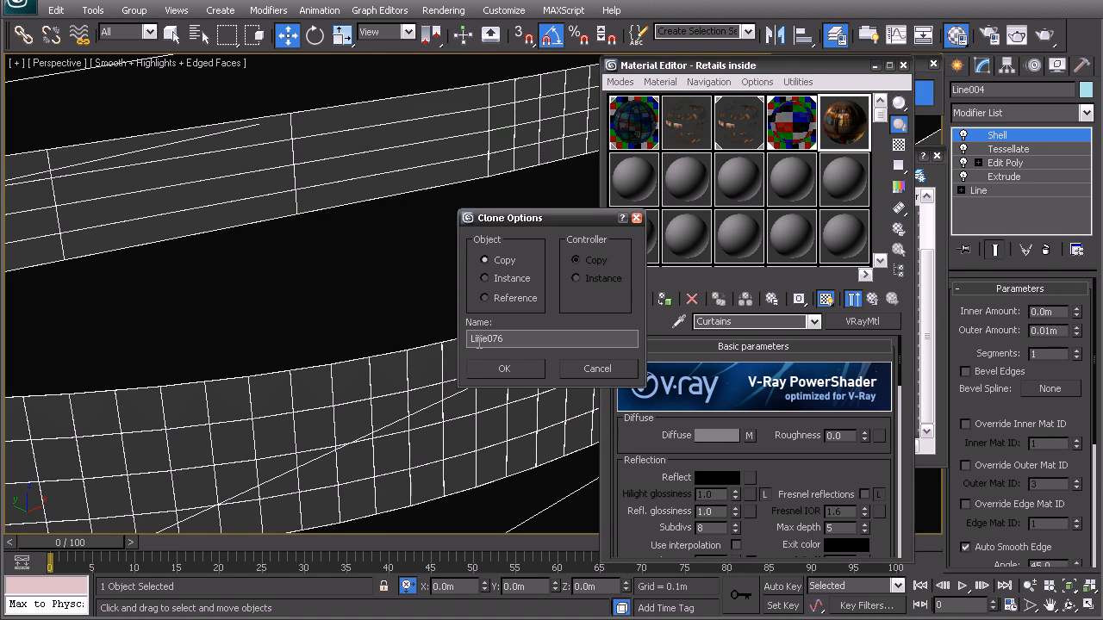
left_click(503, 368)
Step: Outline the closed spline in the copied wall's base Line by -0.5 m
mouse_move(422, 303)
middle_mouse_down()
mouse_move(406, 258)
mouse_move(409, 215)
middle_mouse_up()
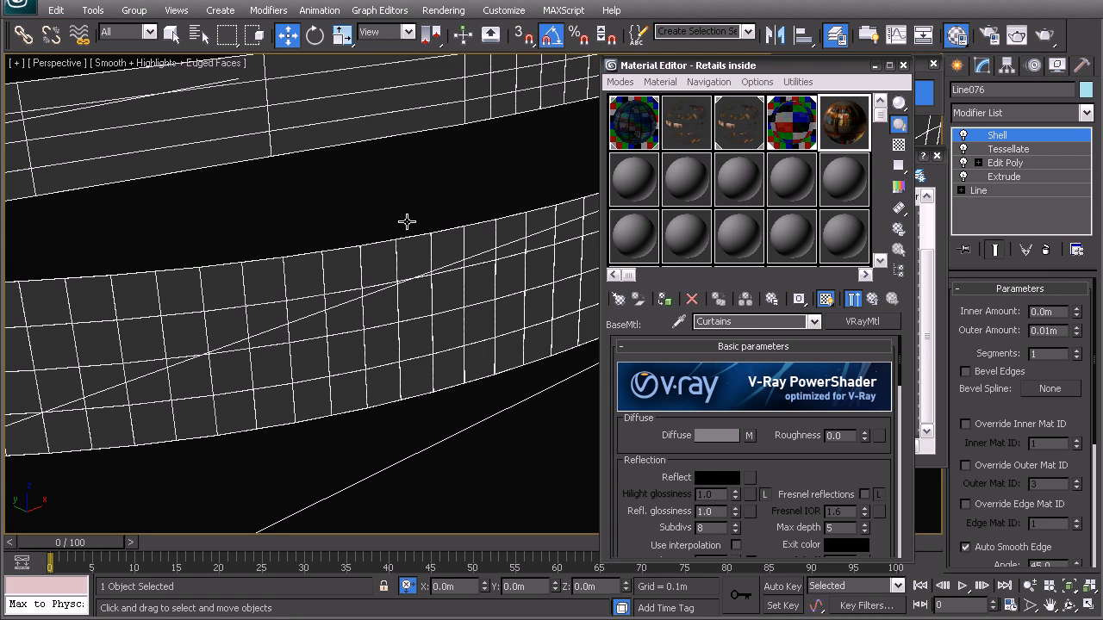
left_click(998, 188)
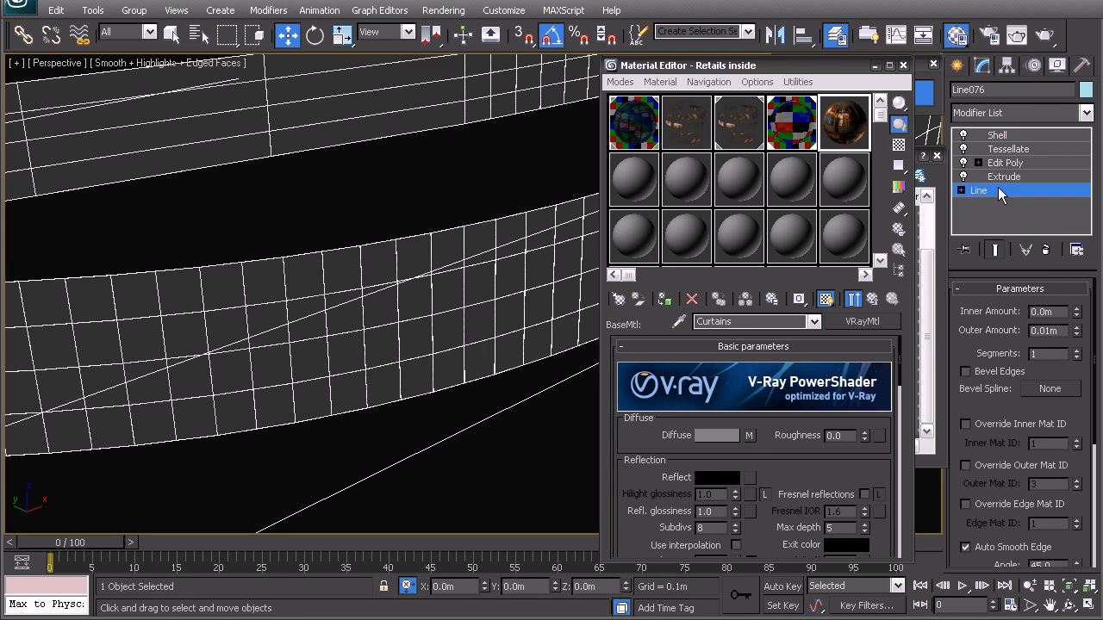
left_click(1041, 348)
left_click(478, 380)
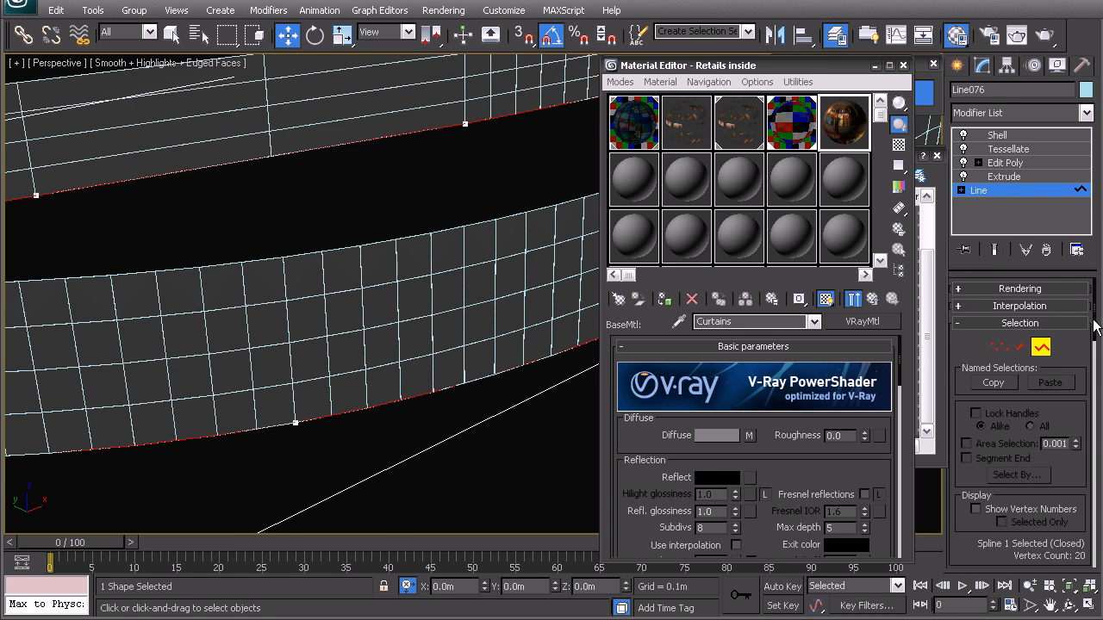
scroll(1046, 420, "down", 10)
left_click(1051, 413)
type("-")
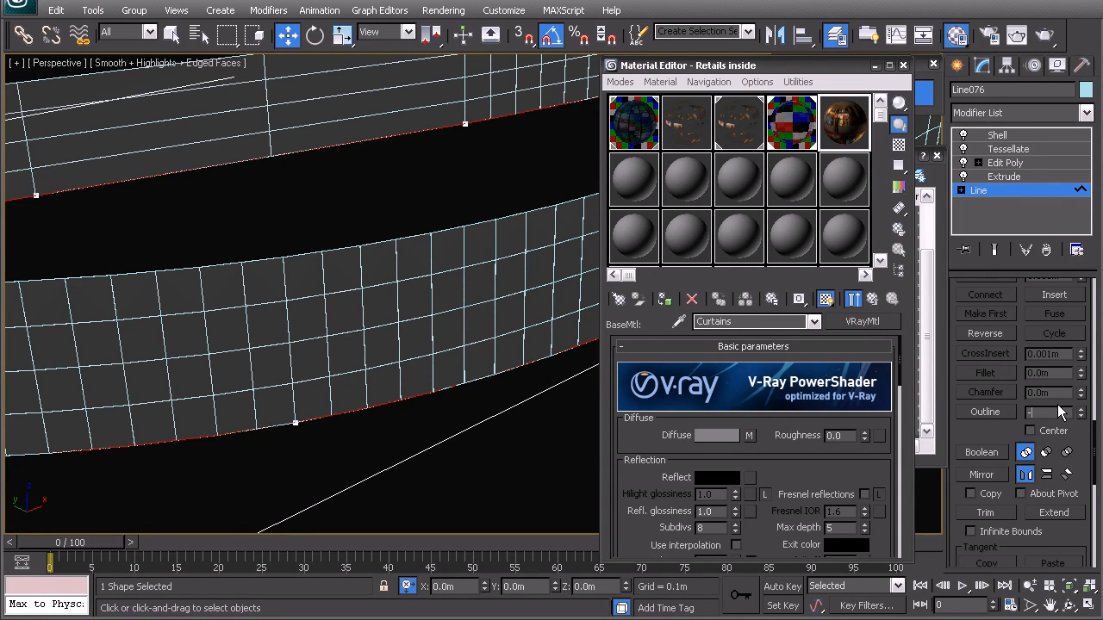
type(".5")
key("Return")
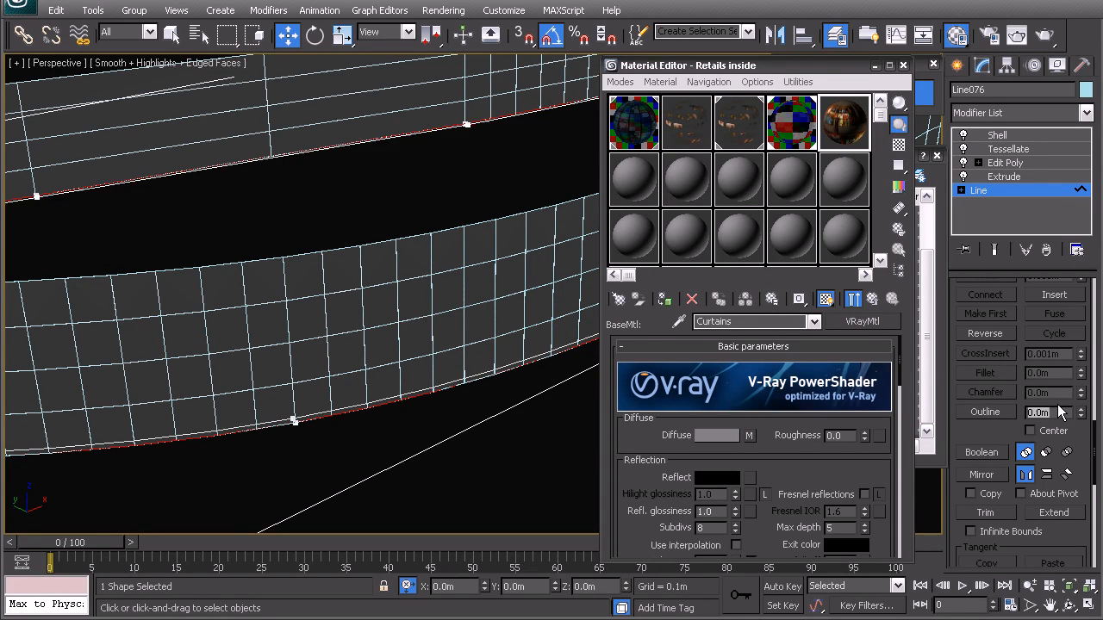
middle_click_drag(439, 328, 456, 316)
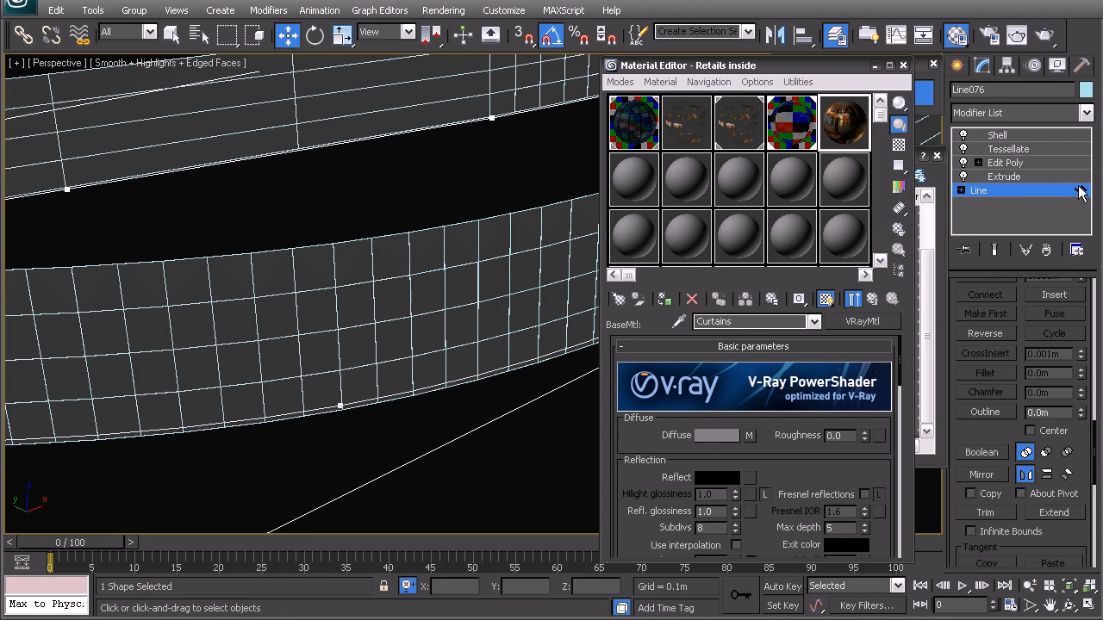
Step: Delete the Shell modifier from the copied wall and assign the Retails inside material to it
left_click(1008, 177)
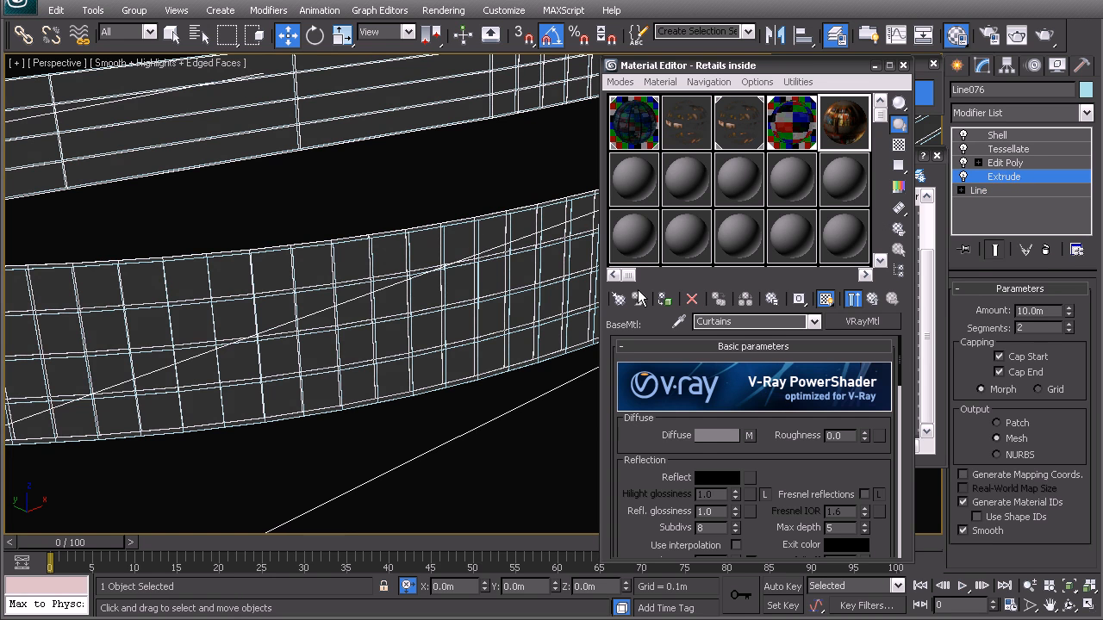
left_click(1041, 161)
middle_click_drag(351, 275, 386, 261, "alt")
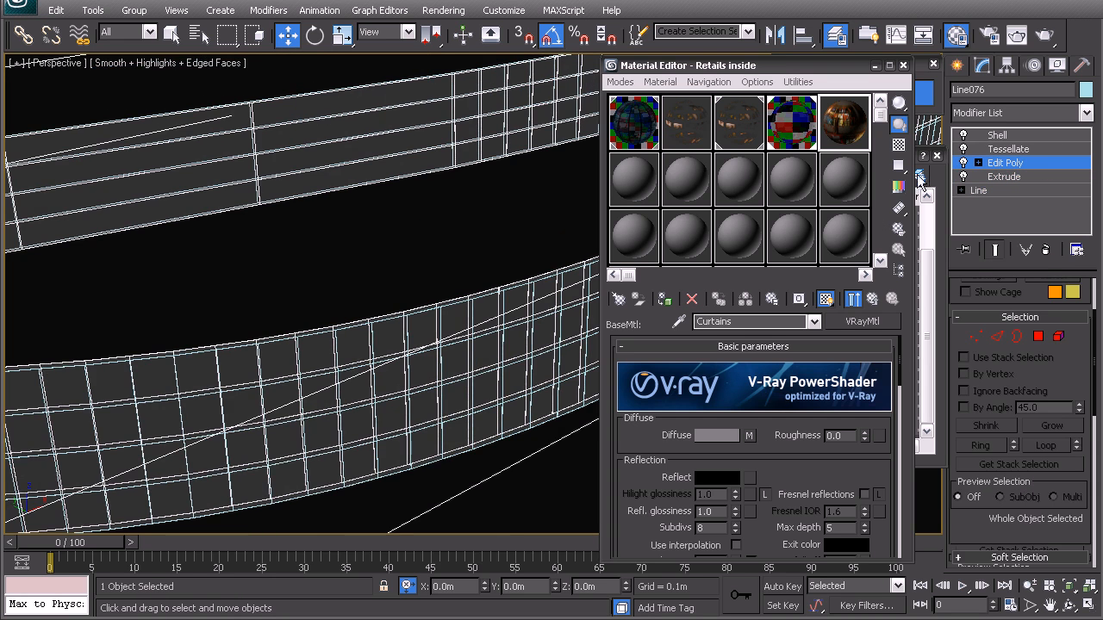
left_click(1006, 150)
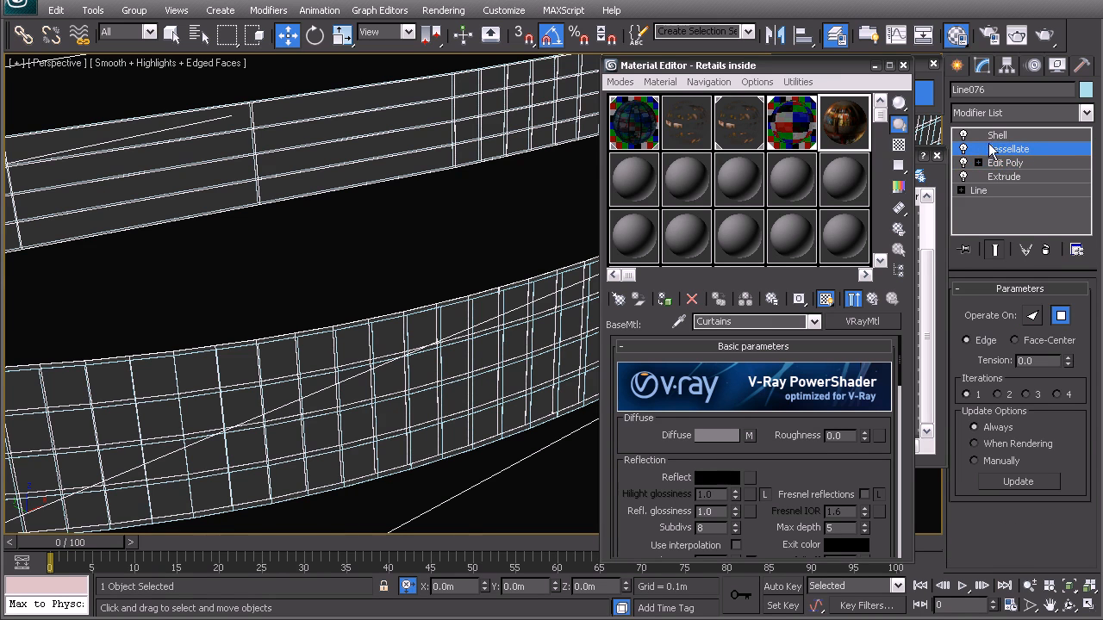
left_click(1008, 136)
right_click(966, 141)
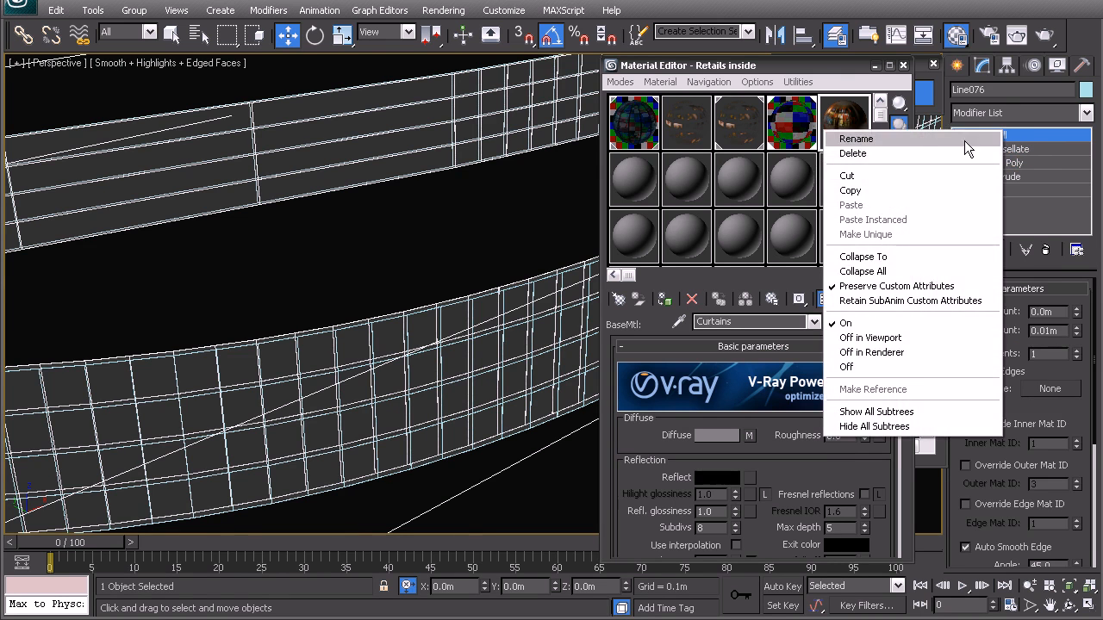
left_click(874, 153)
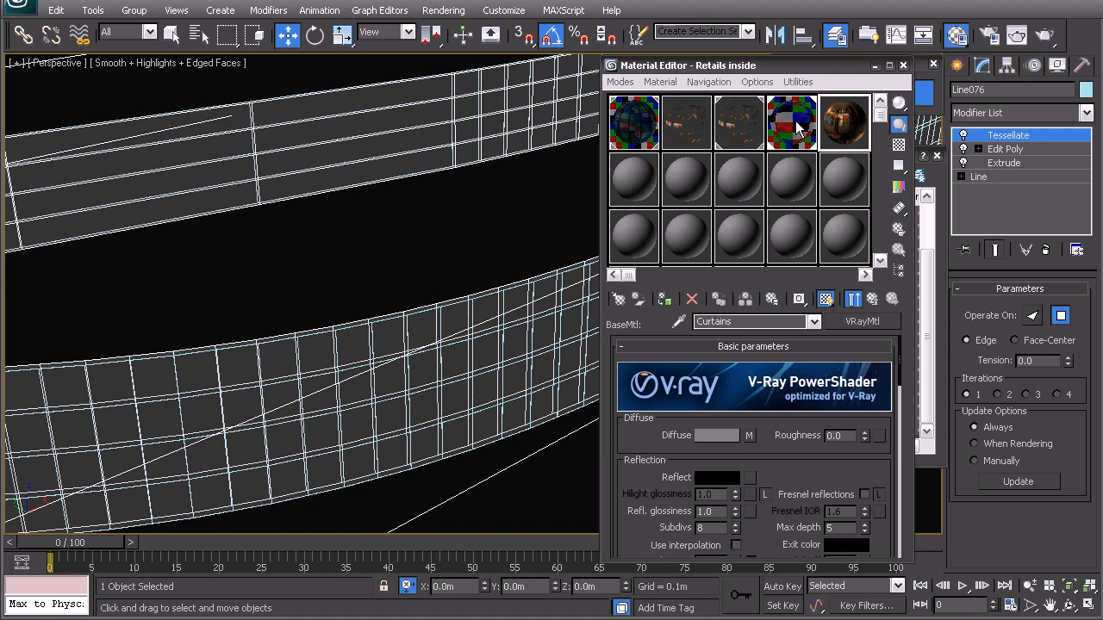
left_click(666, 299)
middle_click_drag(264, 345, 250, 284)
Step: Add a UVW Map modifier with Box mapping to the copied wall and bitmap-fit it to the Retail image
left_click(1004, 113)
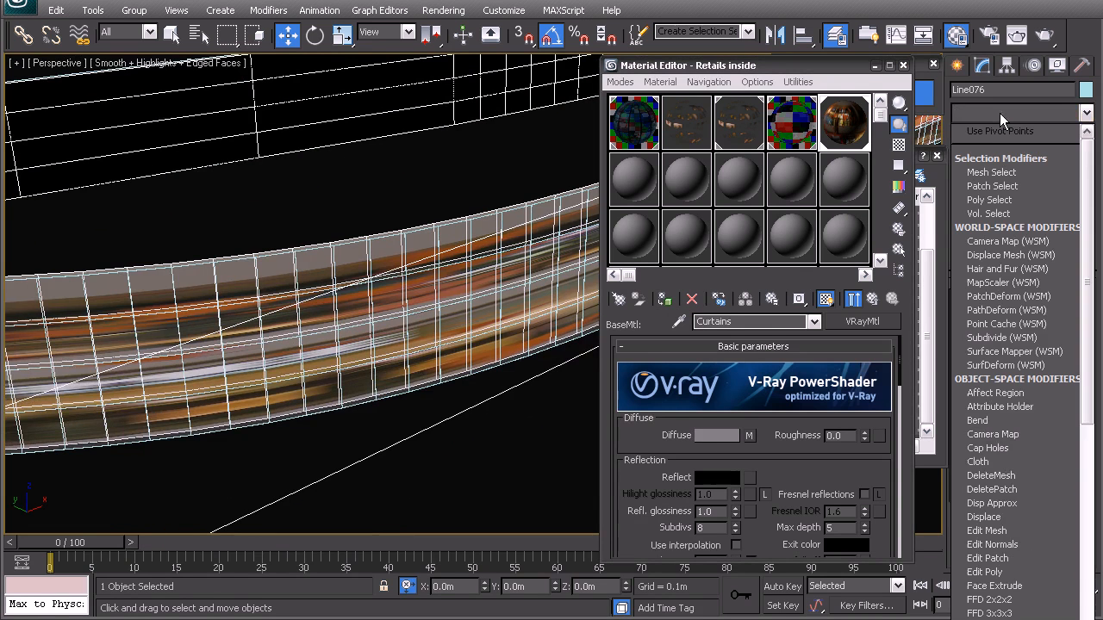
scroll(997, 461, "down", 10)
left_click(997, 461)
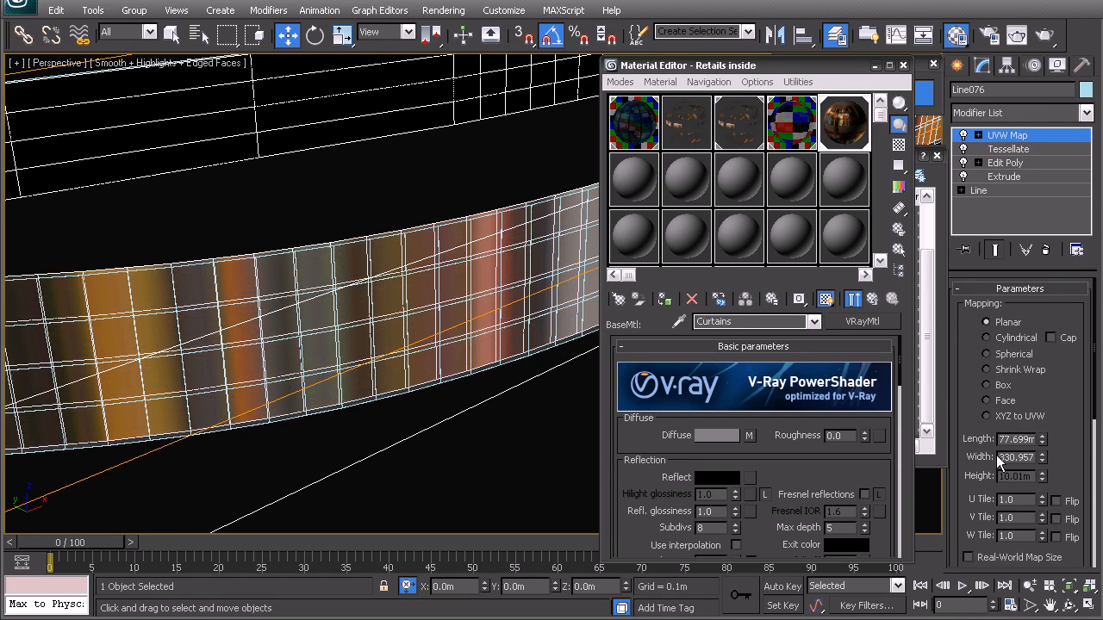
left_click(987, 385)
scroll(991, 448, "down", 4)
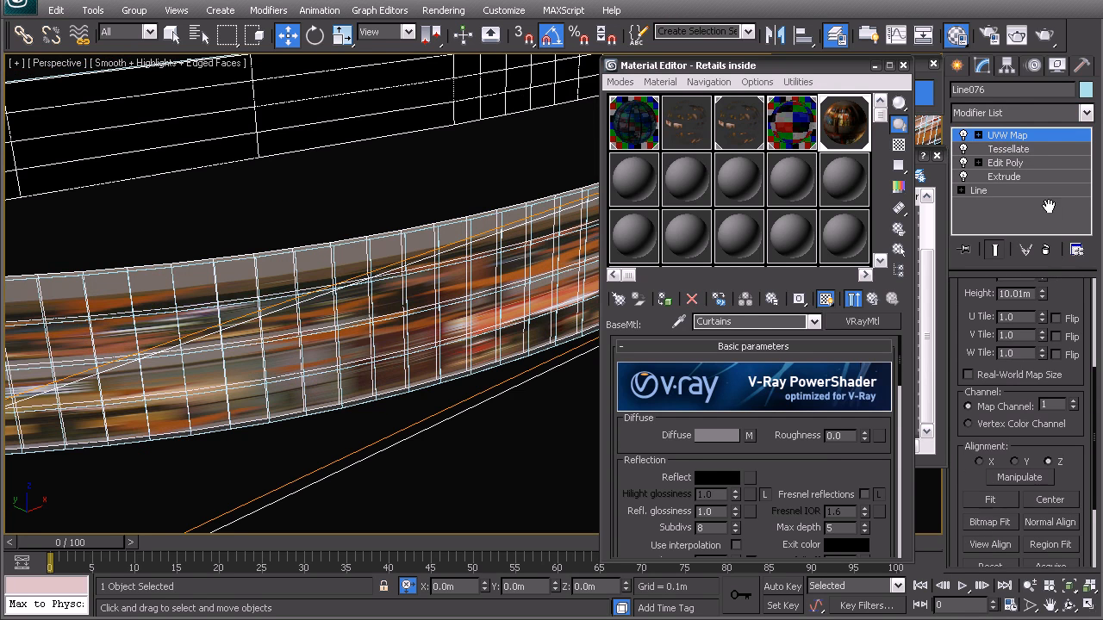
left_click(989, 521)
left_click(760, 39)
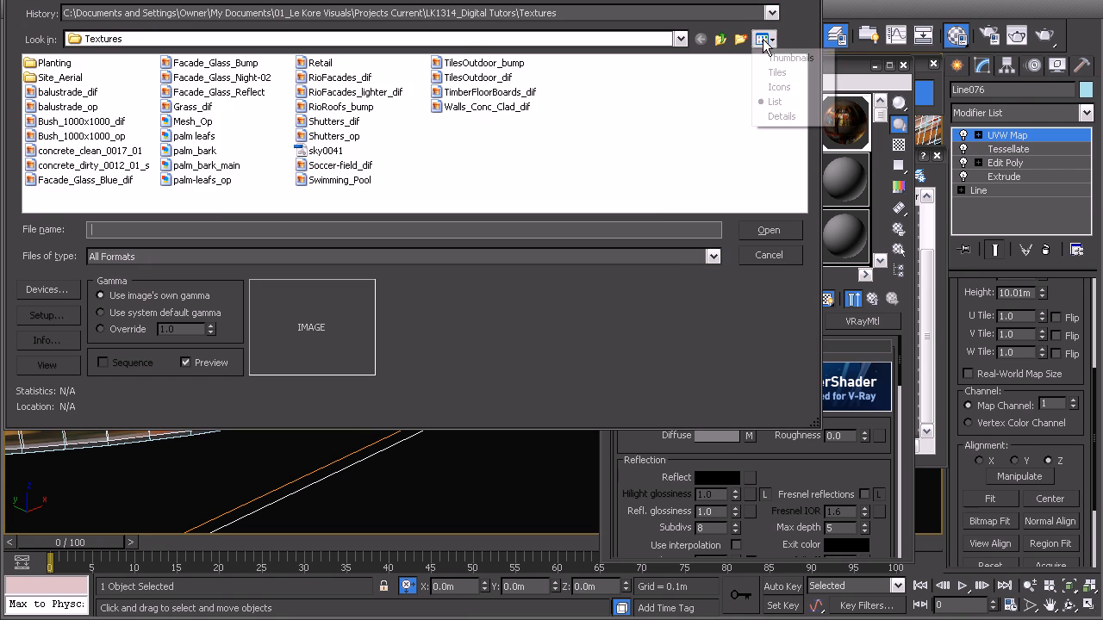
left_click(780, 57)
scroll(689, 138, "down", 5)
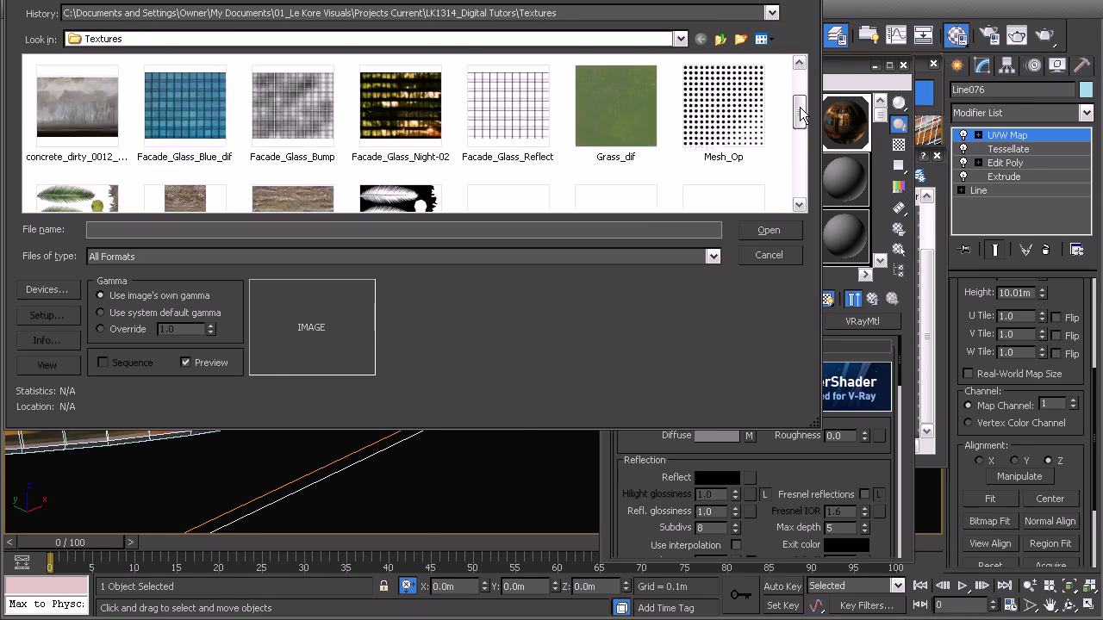
double_click(528, 177)
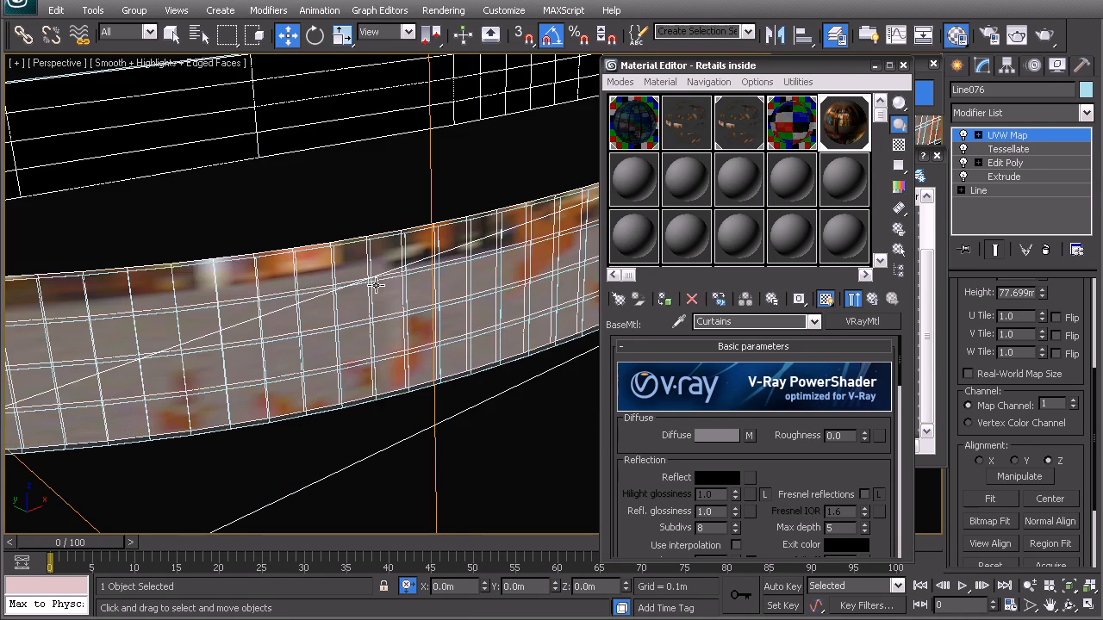
Step: Scale the UVW Map gizmo in the front view until the two-storey Retail image fits the wall's height
middle_click_drag(360, 300, 339, 284, "alt")
key("z")
key("f")
key("s")
right_click(339, 284)
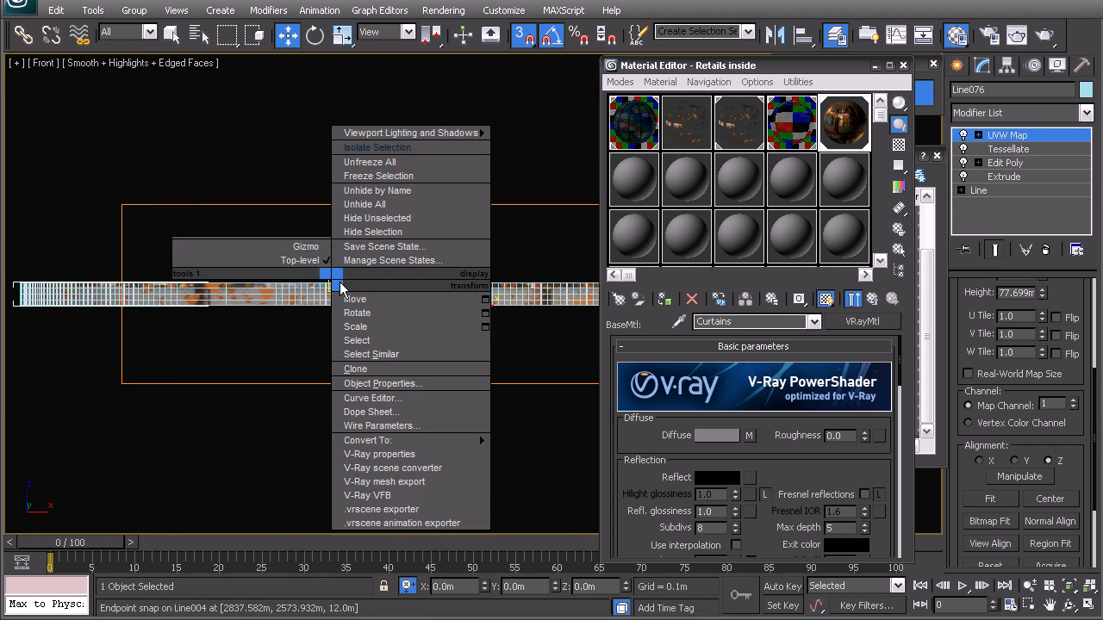
left_click(315, 248)
key("s")
scroll(344, 284, "up", 3)
middle_click_drag(415, 311, 419, 277)
key("r")
left_click_drag(372, 254, 364, 619)
middle_click_drag(311, 327, 333, 339)
scroll(362, 324, "up", 5)
middle_click_drag(316, 250, 494, 280)
left_click_drag(318, 252, 313, 251)
key("w")
scroll(312, 269, "down", 5)
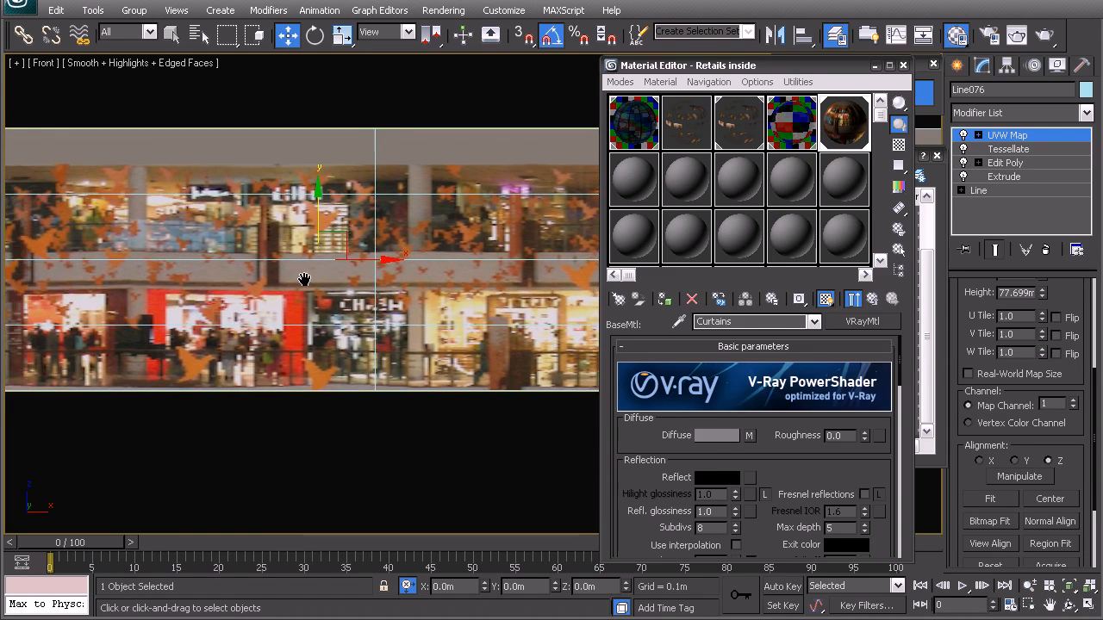
Step: Examine the shopfront mapping along the curved wall in the perspective view and leave gizmo editing
middle_click_drag(304, 322, 258, 317)
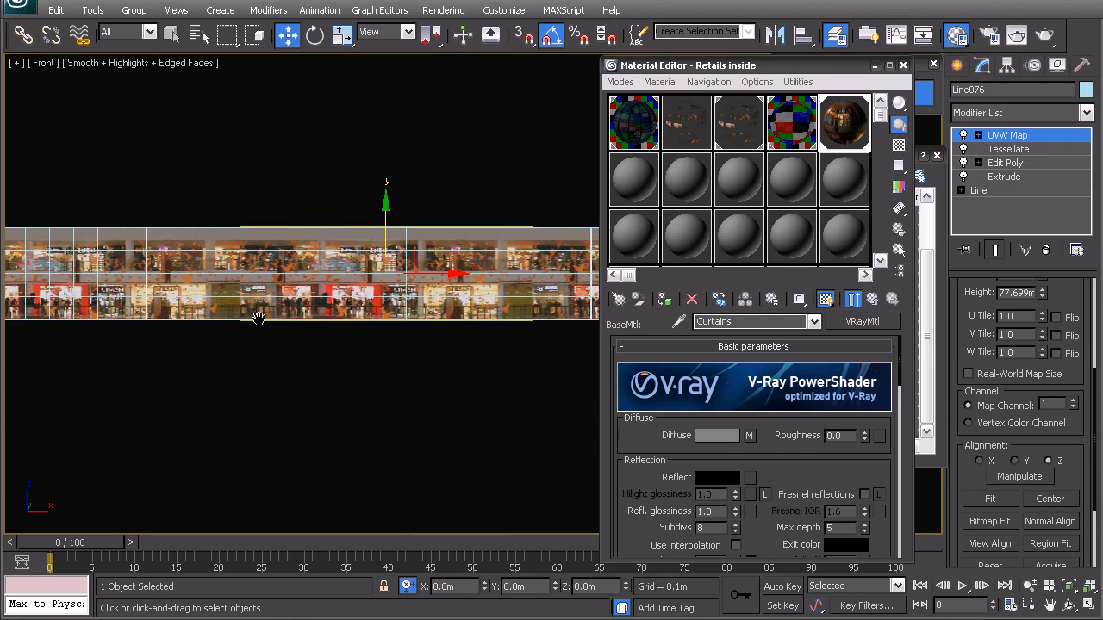
key("p")
middle_click_drag(408, 275, 448, 319, "alt")
scroll(449, 323, "up", 10)
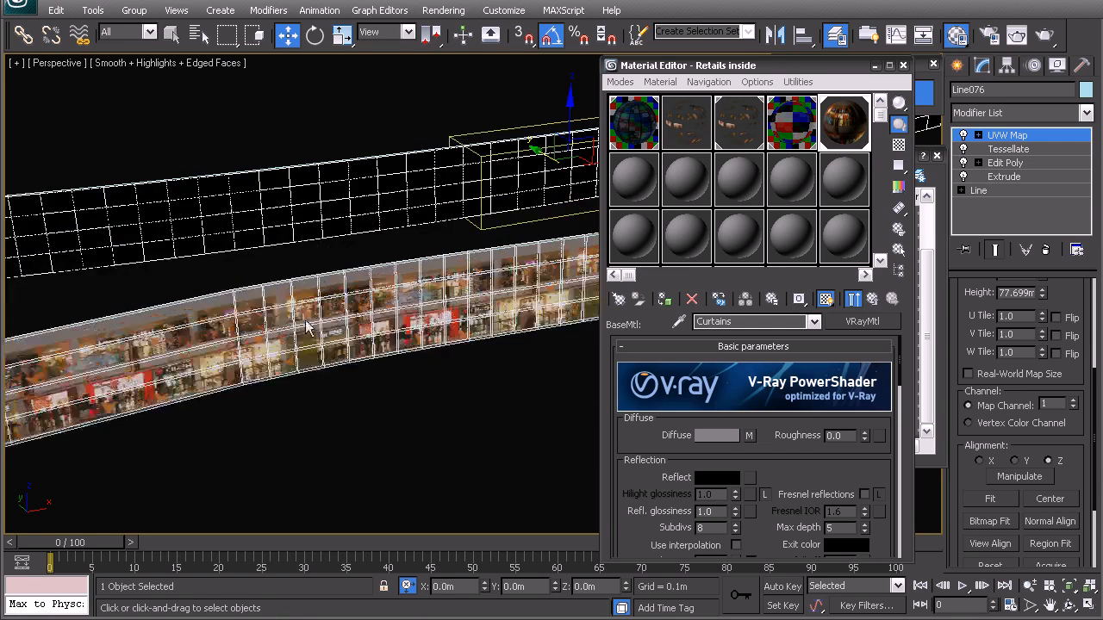
right_click(358, 293)
left_click(359, 389)
scroll(362, 388, "up", 4)
Step: Select the shopfront-textured wall copy and highlight the 02_Retail Inside layer for it
left_click(455, 330)
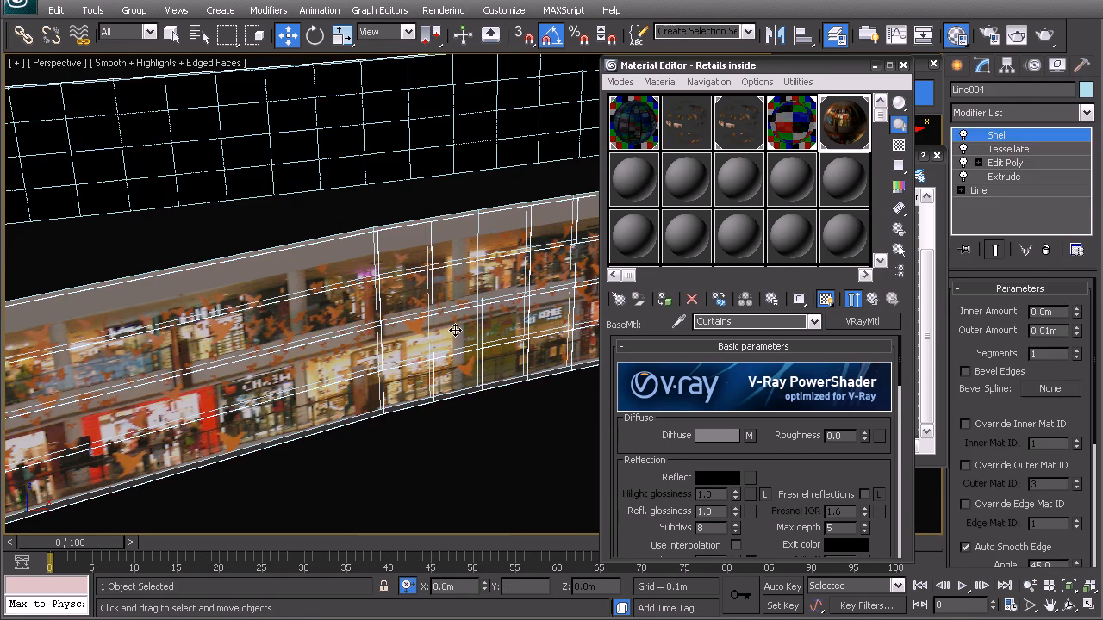
left_click(405, 219)
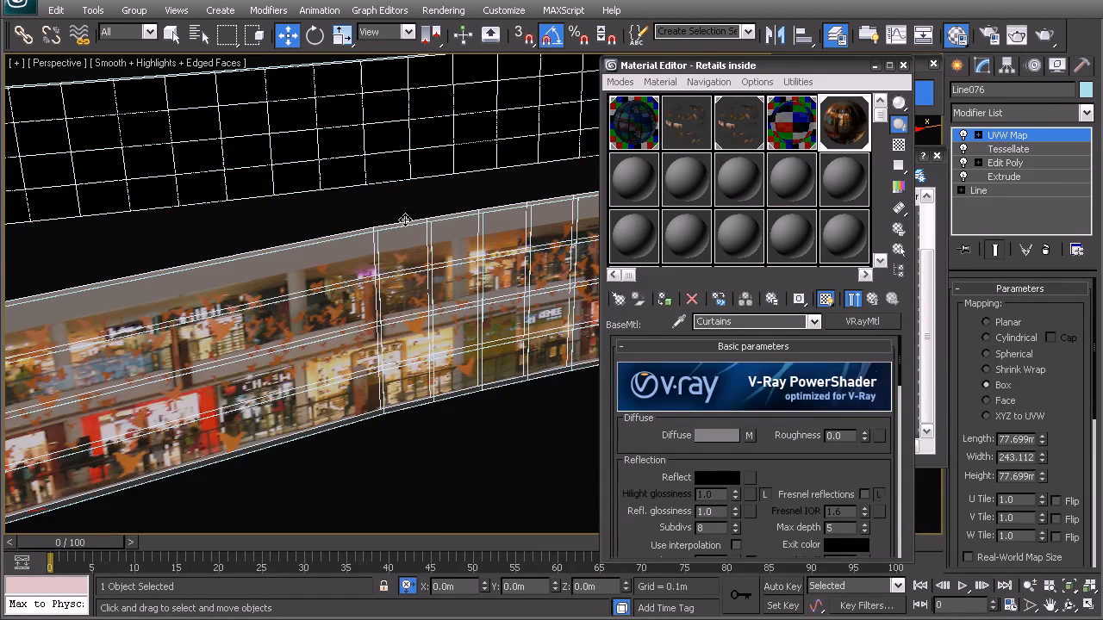
left_click_drag(883, 82, 876, 449)
left_click(810, 430)
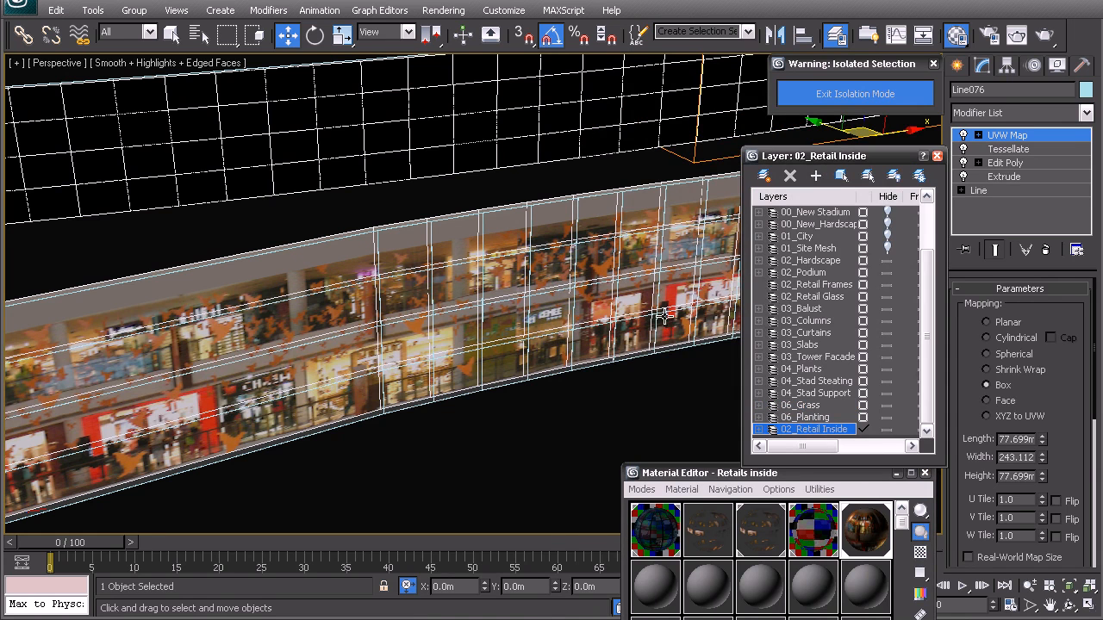
Step: Select the original retail glass wall and clone it again as an independent copy
left_click(618, 368)
left_click(619, 363)
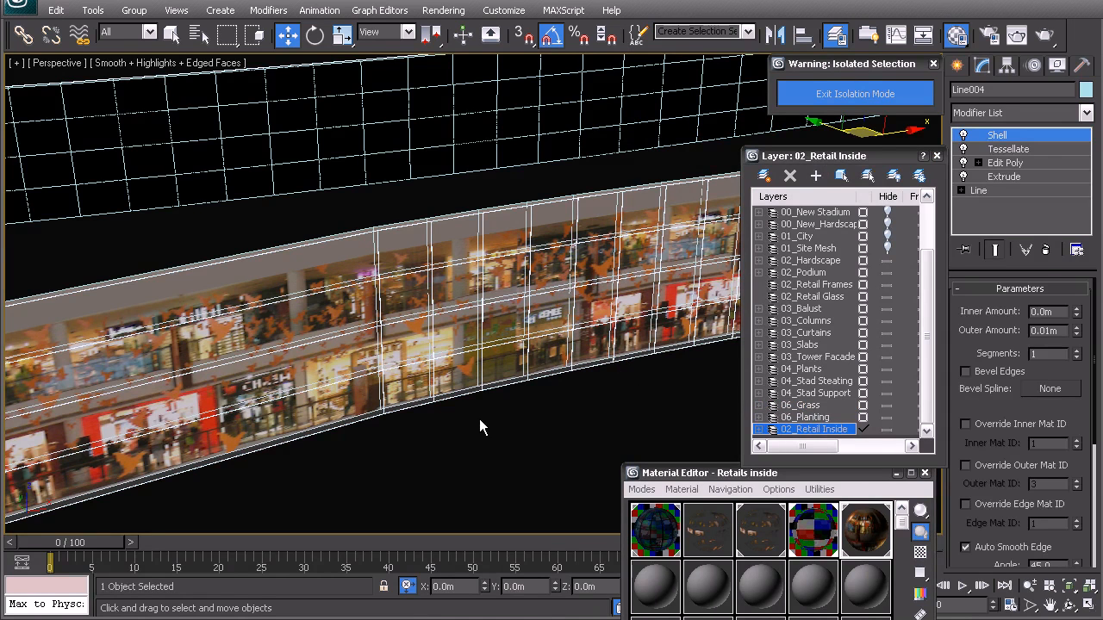
middle_click_drag(425, 324, 458, 322)
key("ctrl+v")
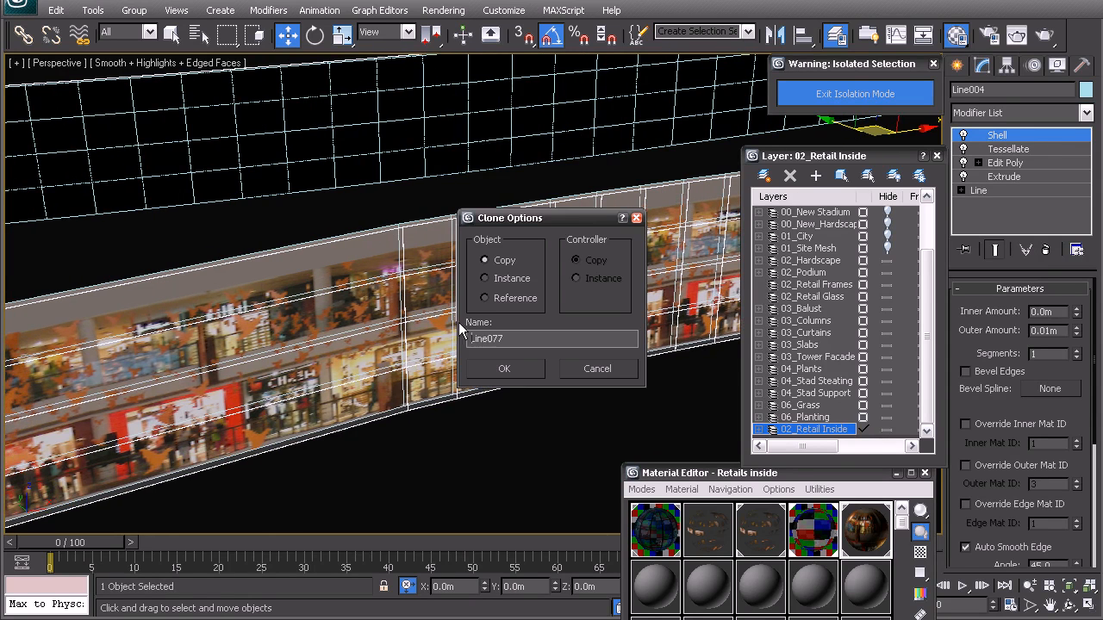
left_click(506, 366)
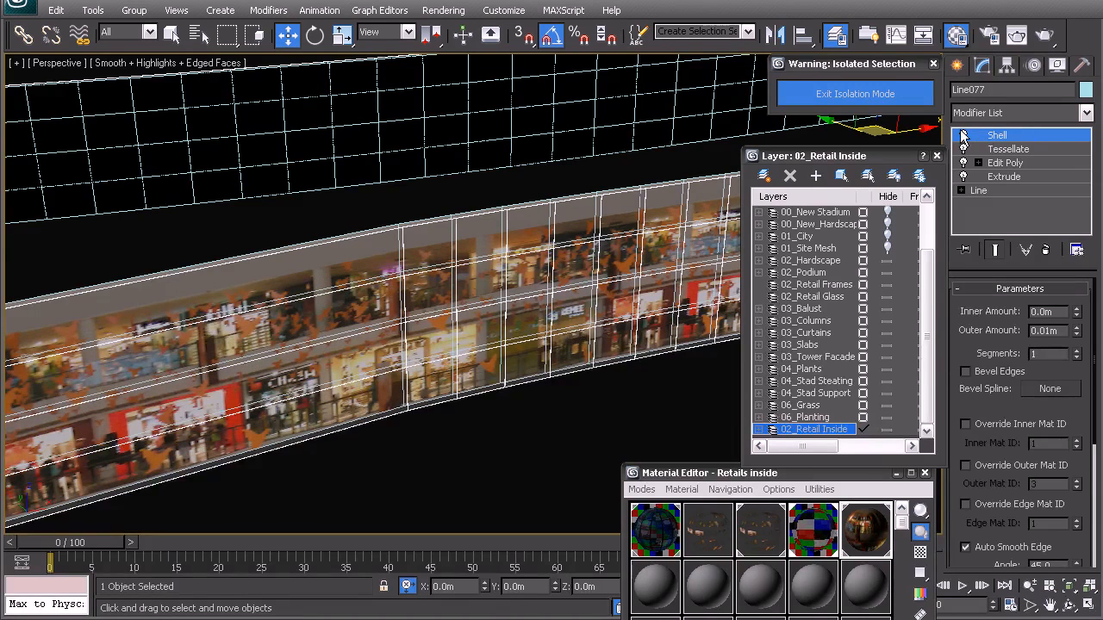
Step: Delete the Shell and Tessellate modifiers together from the new glass wall copy
left_click(995, 149, "ctrl")
right_click(992, 148)
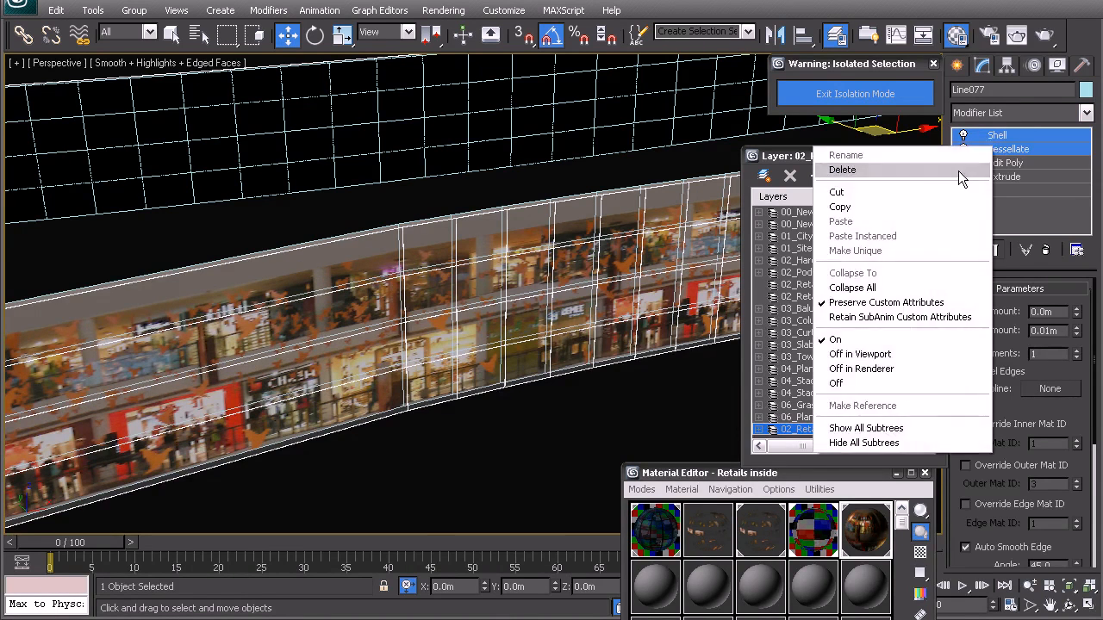
left_click(958, 170)
Step: Select all polygons of the new wall copy at the Edit Poly modifier's polygon level
left_click(1016, 111)
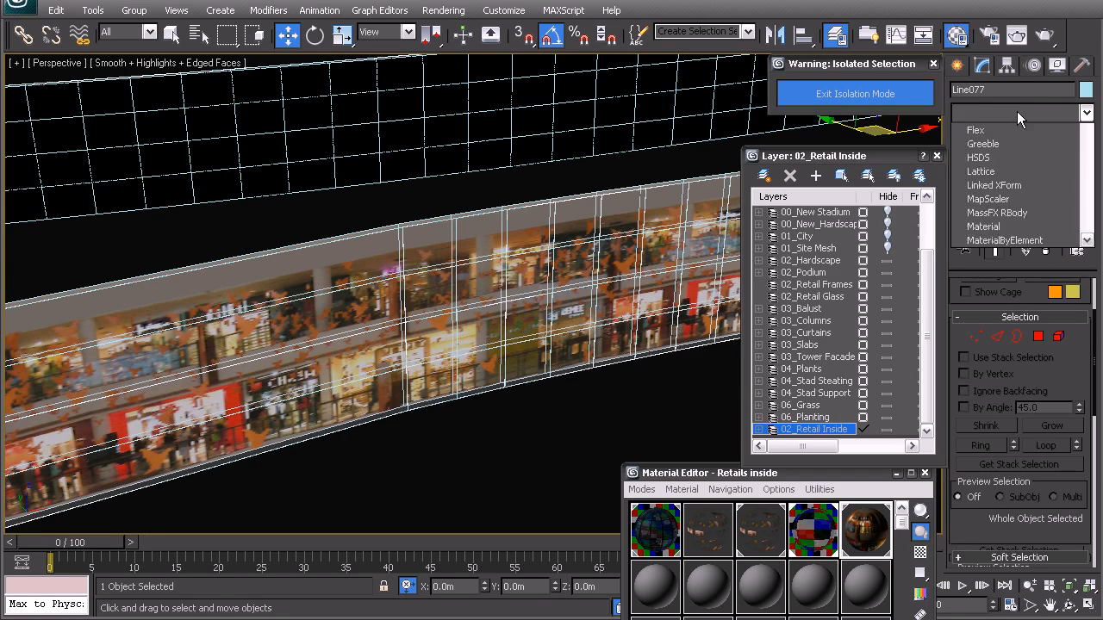
left_click(1017, 111)
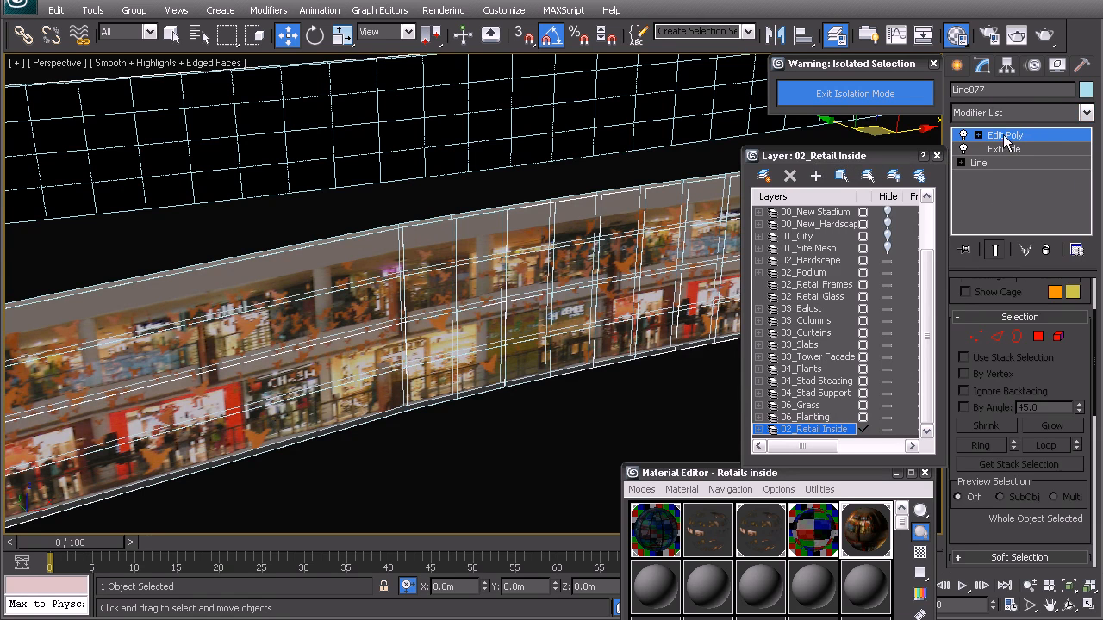
left_click(1038, 336)
left_click(493, 318)
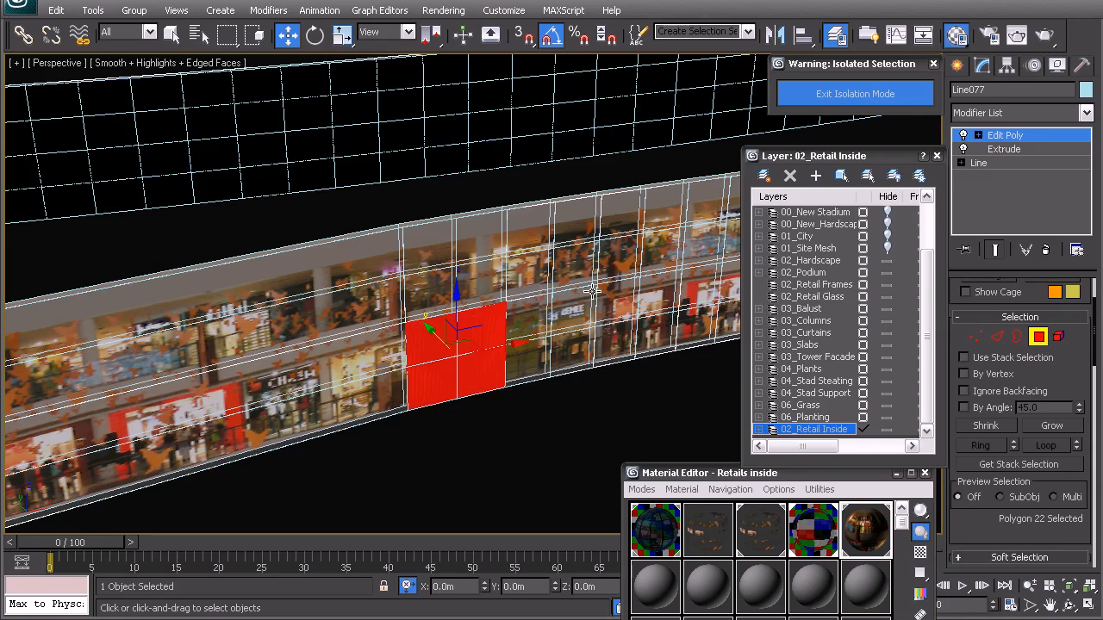
key("ctrl+a")
scroll(483, 325, "up", 6)
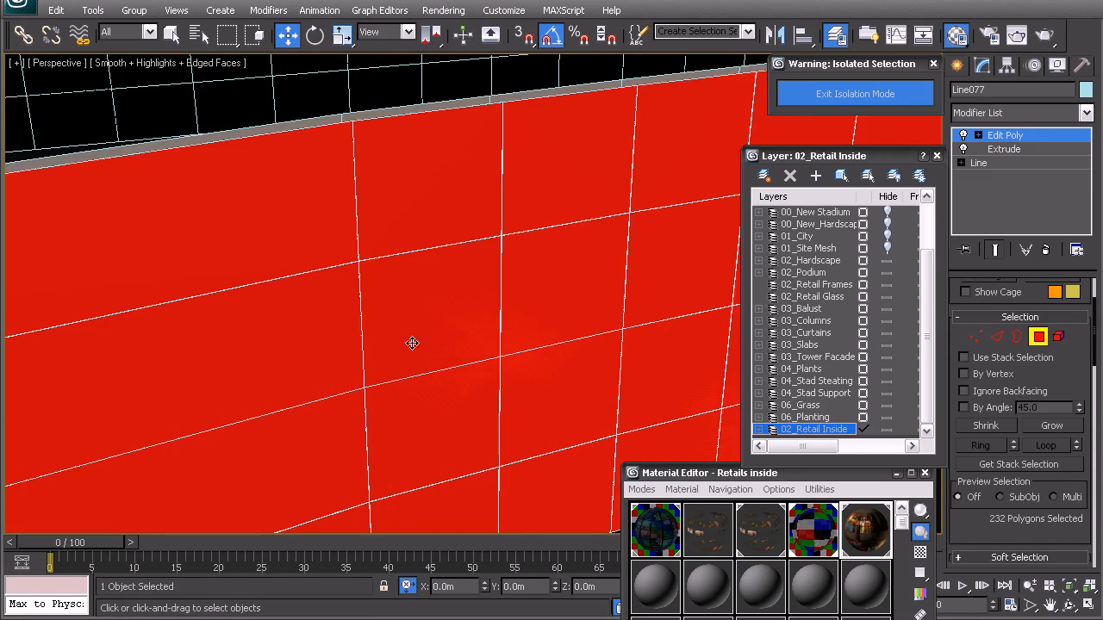
middle_click_drag(412, 343, 455, 320)
Step: Inset each selected wall polygon individually by 0.05 m
left_click_drag(1096, 345, 1096, 404)
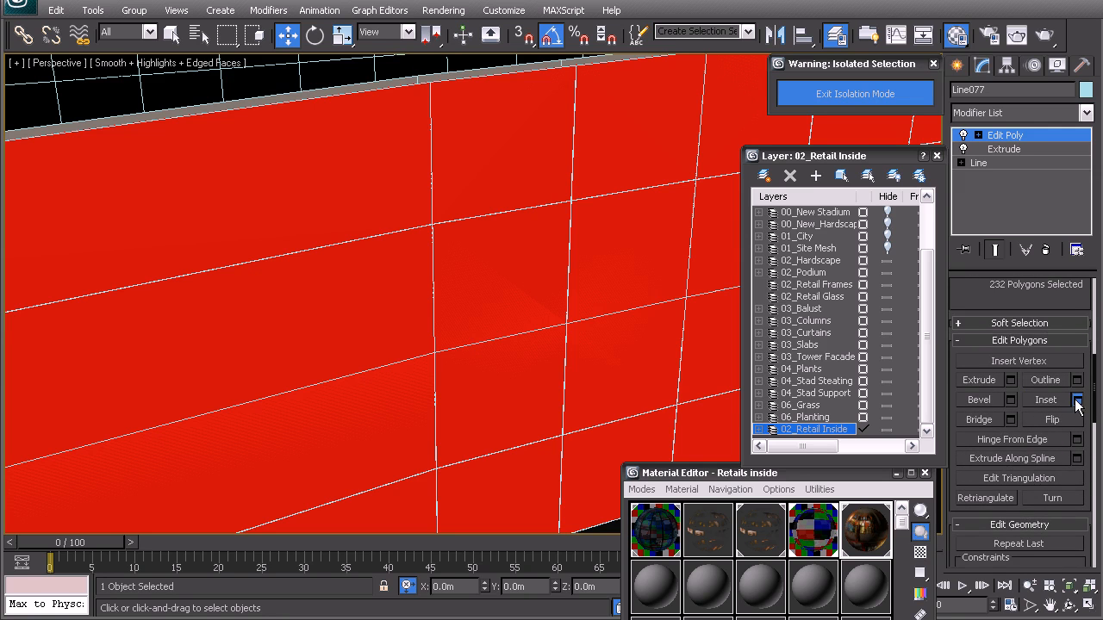
left_click(1076, 401)
left_click(504, 304)
left_click(515, 329)
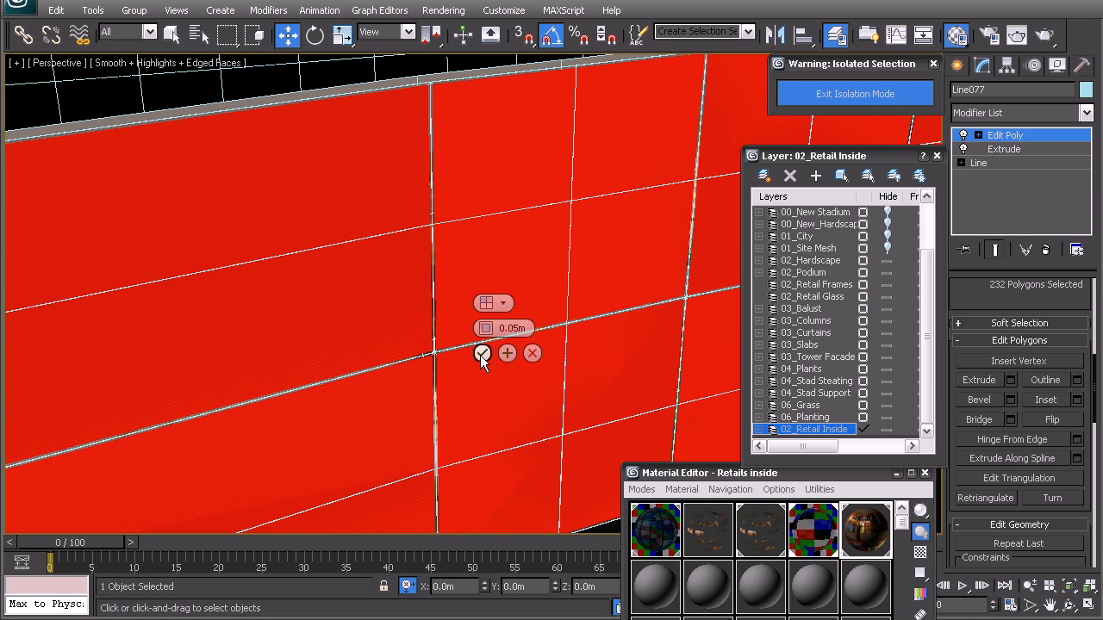
left_click(482, 354)
Step: Delete the inset panel polygons so only the thin frame strips of the wall copy are left
middle_click_drag(425, 179, 424, 184)
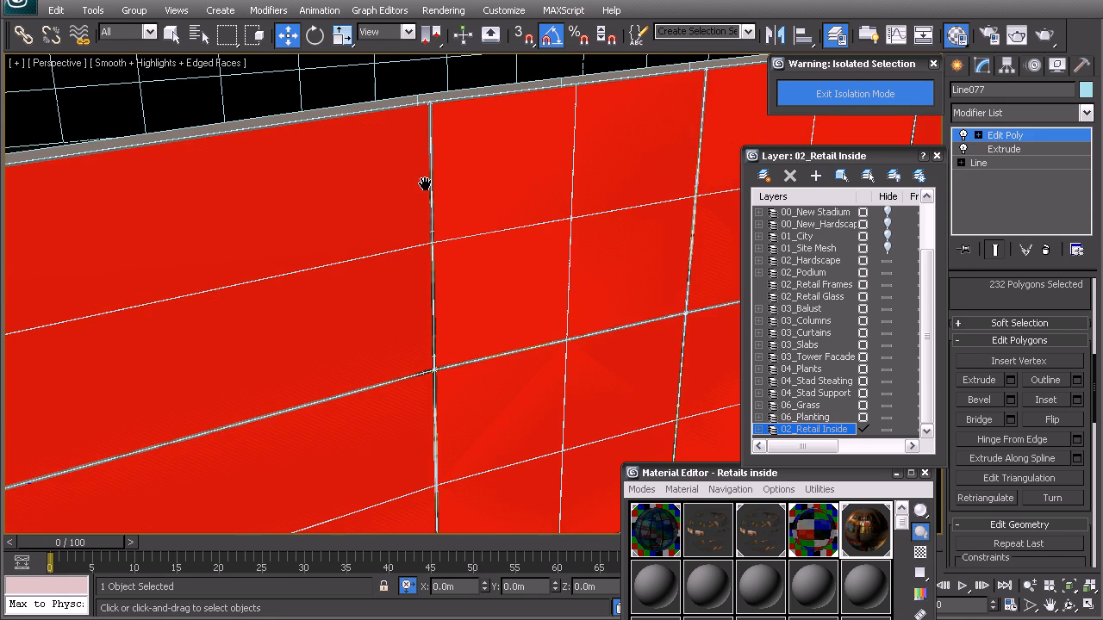
key("Delete")
middle_click_drag(505, 201, 507, 238)
scroll(508, 239, "up", 3)
scroll(326, 282, "down", 5)
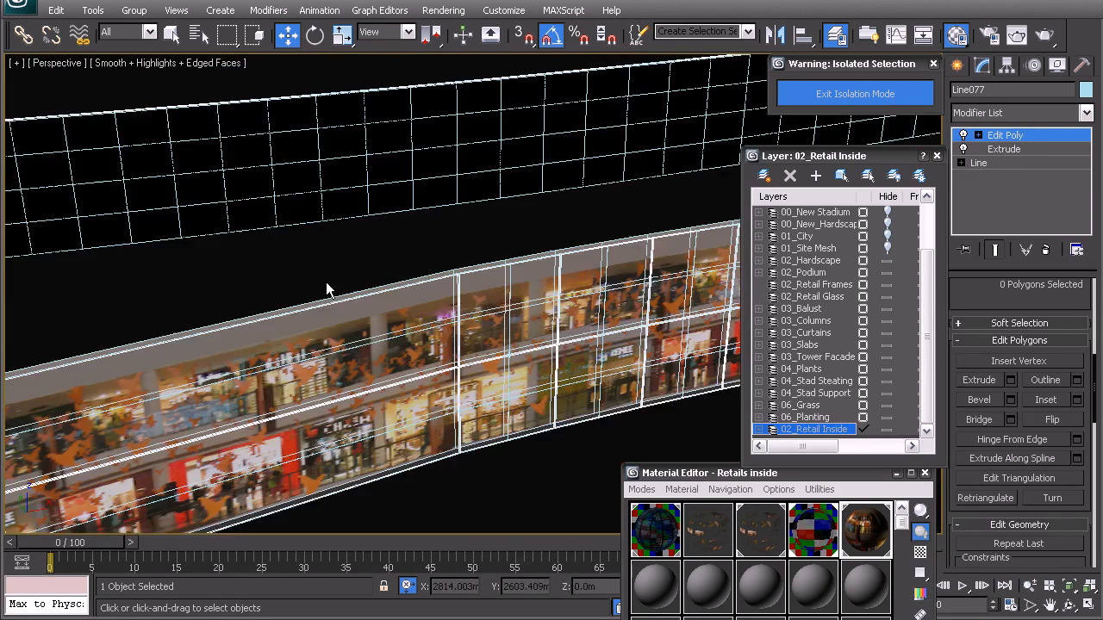
scroll(495, 280, "up", 4)
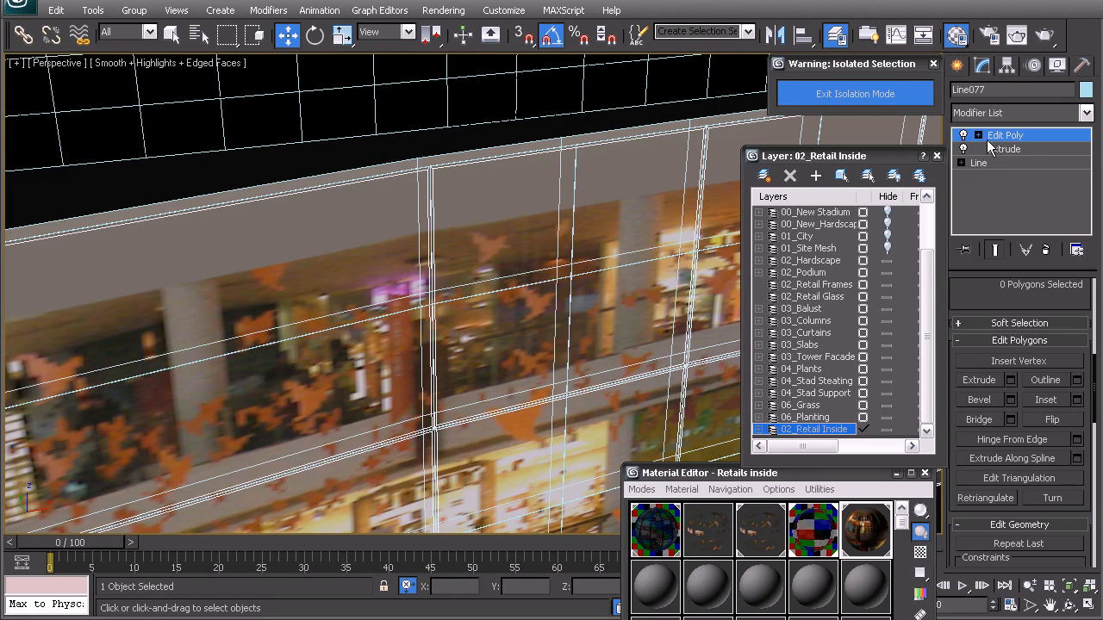
Step: Add a Shell modifier to the frame strips with inner and outer amounts of 0.05 m
left_click(996, 110)
scroll(1008, 544, "down", 1)
key("s")
key("s")
key("Return")
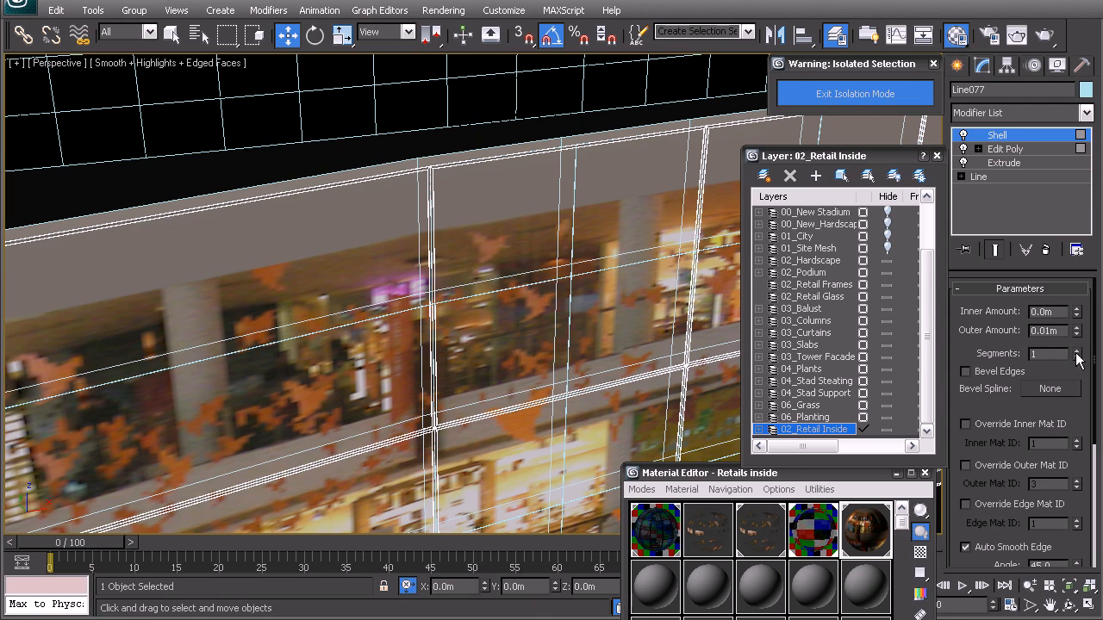
key("Return")
left_click_drag(1056, 330, 1045, 322)
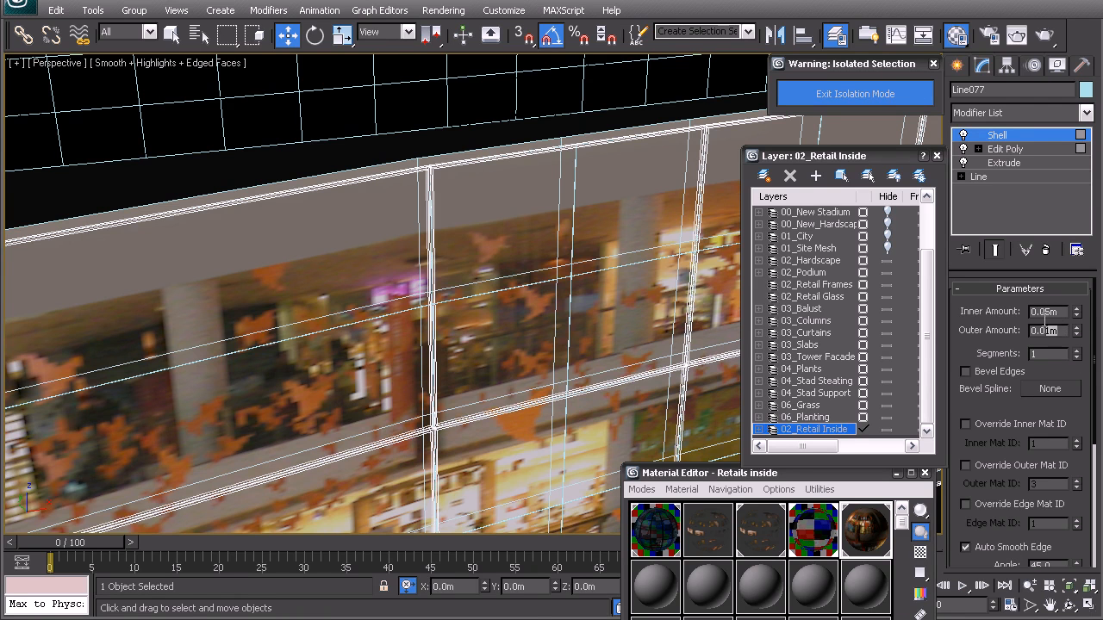
type("0.05")
key("Return")
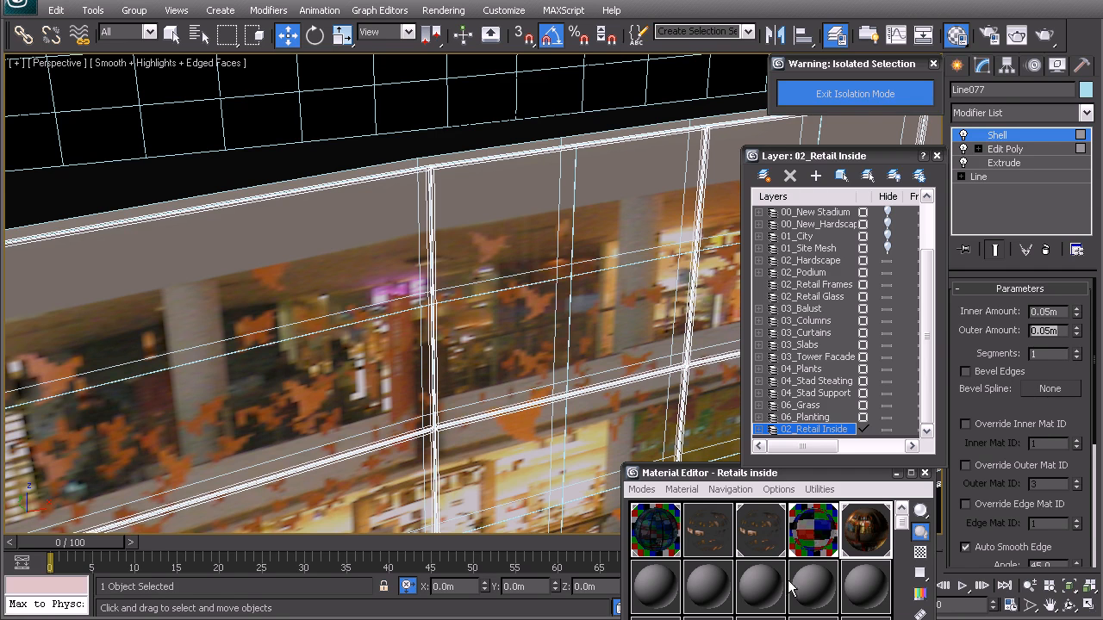
Step: Turn an unused material slot into a VRayMtl and name it Frames
left_click_drag(782, 472, 807, 66)
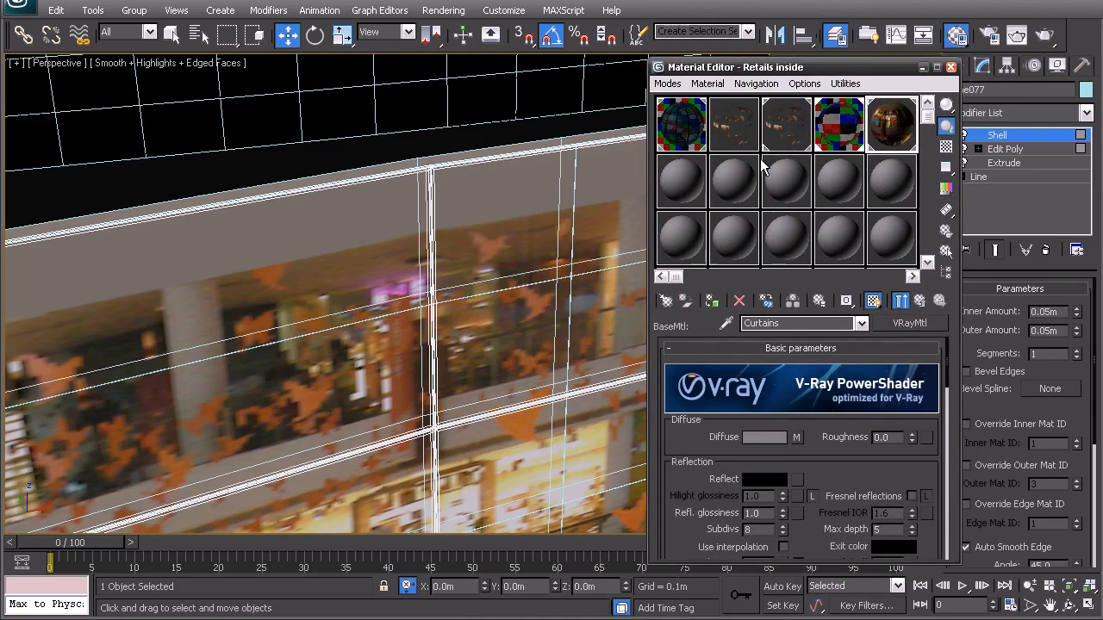
left_click(690, 172)
left_click(909, 323)
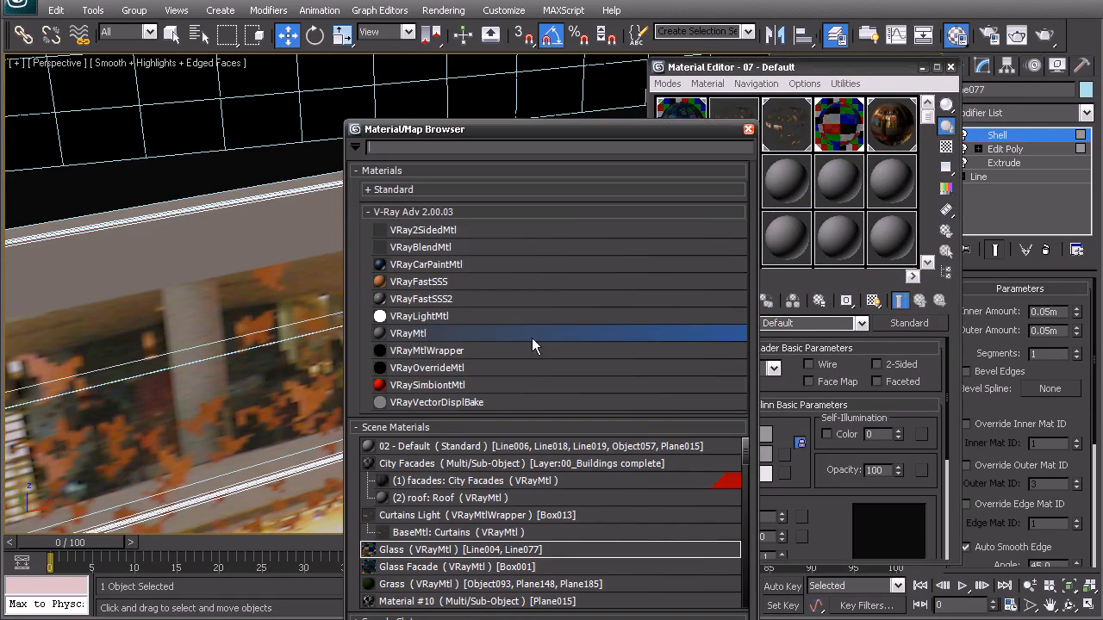
double_click(419, 334)
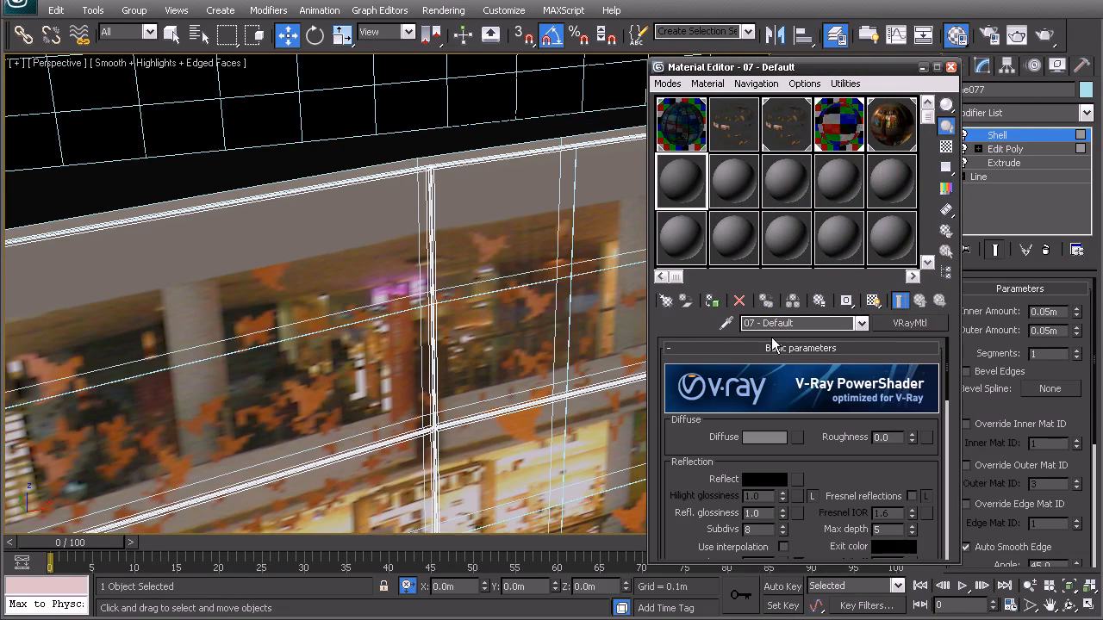
left_click(797, 318)
left_click_drag(798, 319, 663, 319)
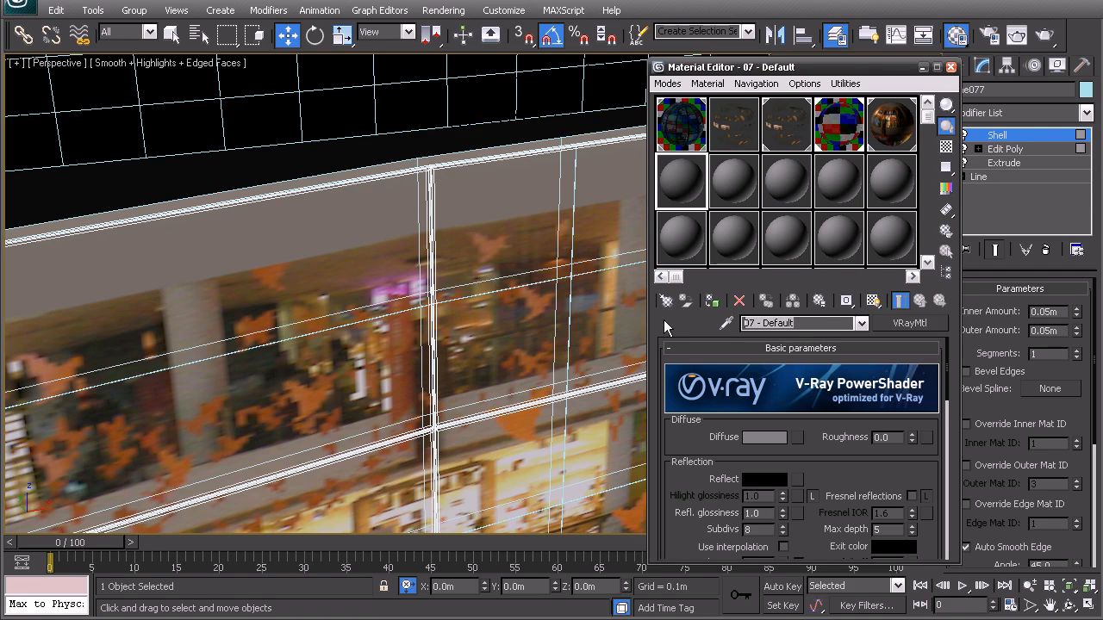
type("Frames")
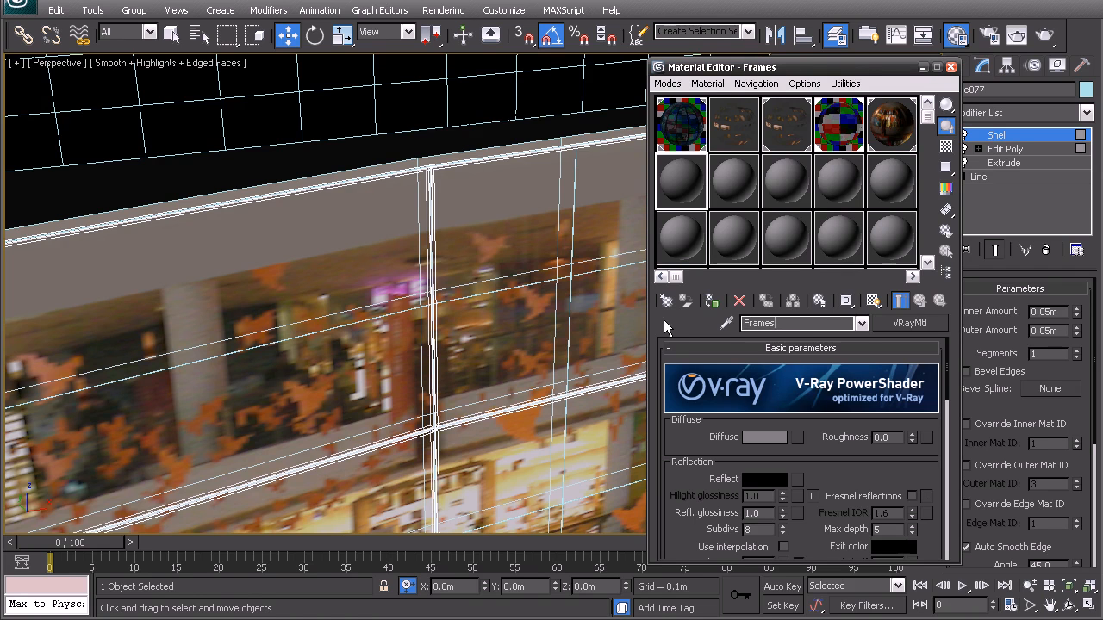
Step: Set the Frames material's diffuse colour to a dark bluish grey
left_click(761, 436)
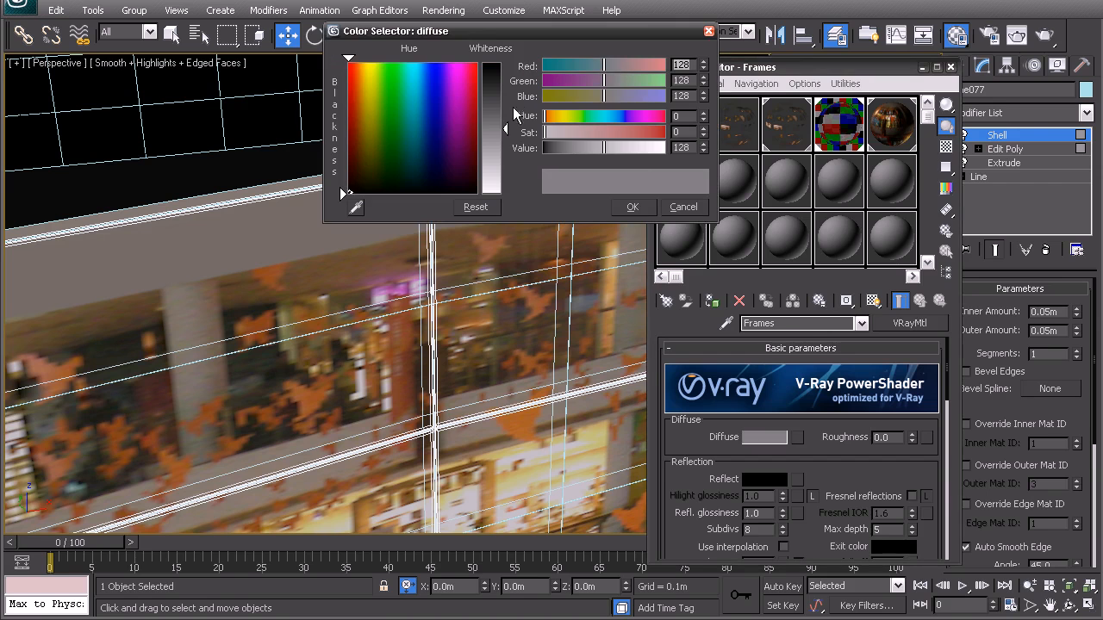
left_click_drag(502, 126, 496, 98)
left_click_drag(587, 95, 580, 95)
left_click(630, 208)
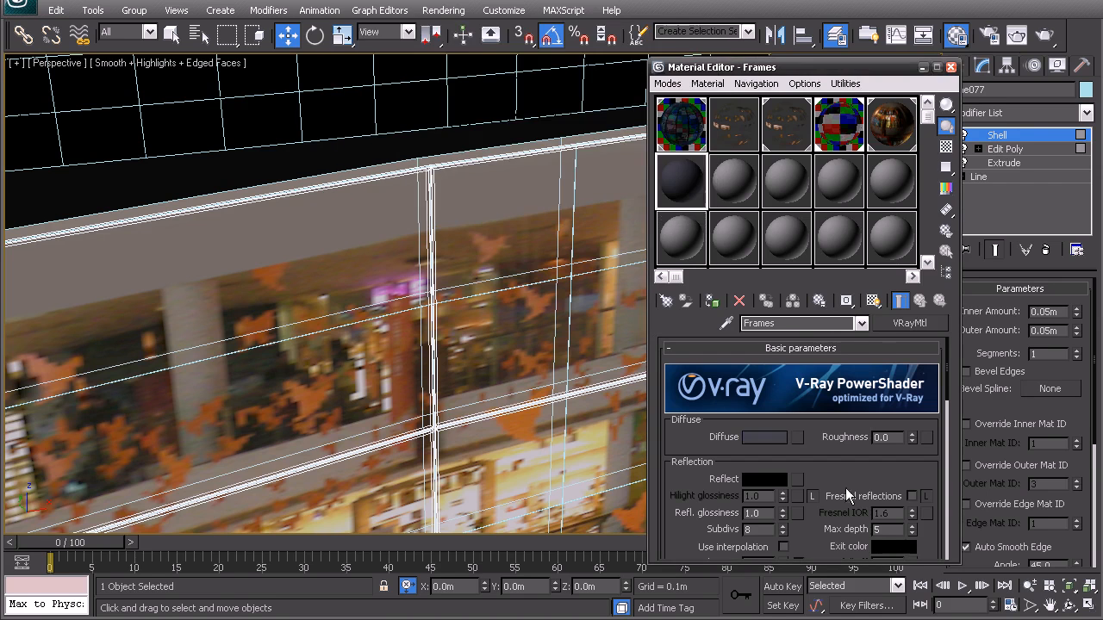
Step: Give the Frames material a dark grey reflection colour and a reflection glossiness of 0.75
left_click(774, 475)
left_click_drag(545, 148, 560, 147)
left_click(629, 207)
type(".75")
key("Return")
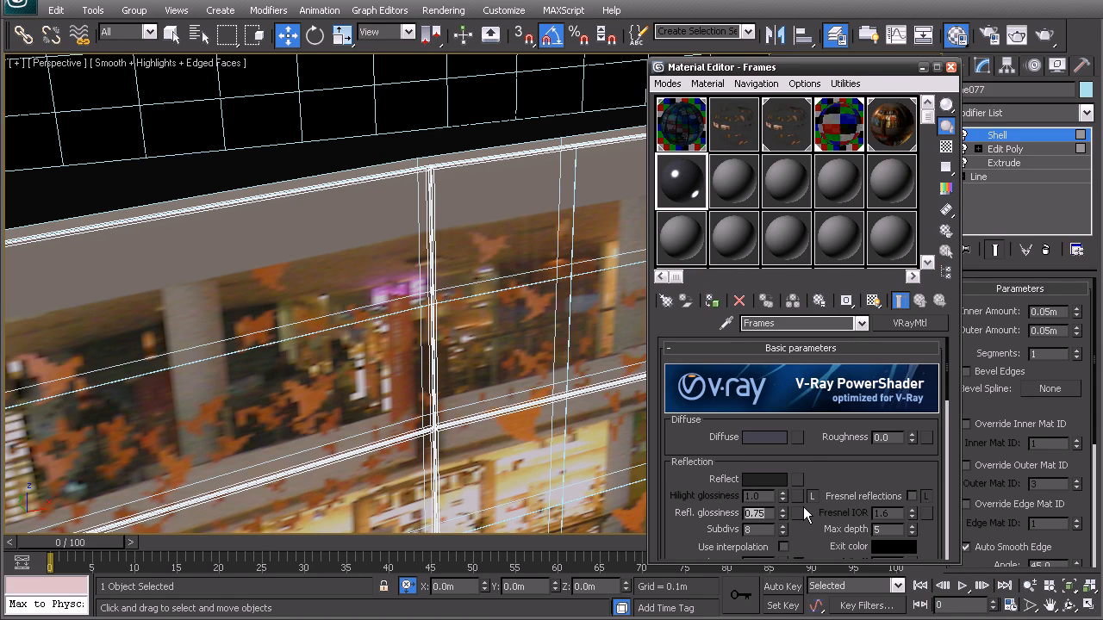
Step: Show the patterned background behind the Frames sample, assign the material to the frame mesh and deselect it
left_click(946, 147)
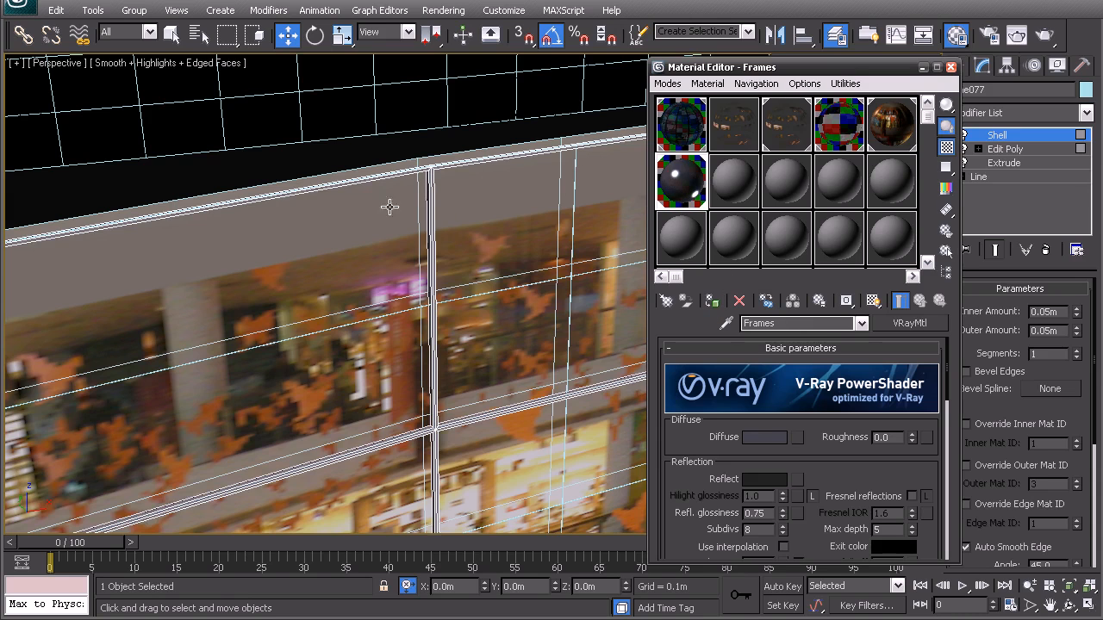
left_click(308, 167)
Step: Examine the frames, glass and shopfront wall together along the curve, with shading toggled off and on
key("F3")
mouse_move(434, 428)
middle_mouse_down()
mouse_move(402, 345)
mouse_move(373, 312)
mouse_move(310, 353)
middle_mouse_up()
scroll(425, 338, "down", 4)
key("F3")
scroll(413, 325, "down", 6)
left_click_drag(533, 333, 387, 224)
middle_click_drag(372, 331, 400, 283)
scroll(379, 331, "up", 4)
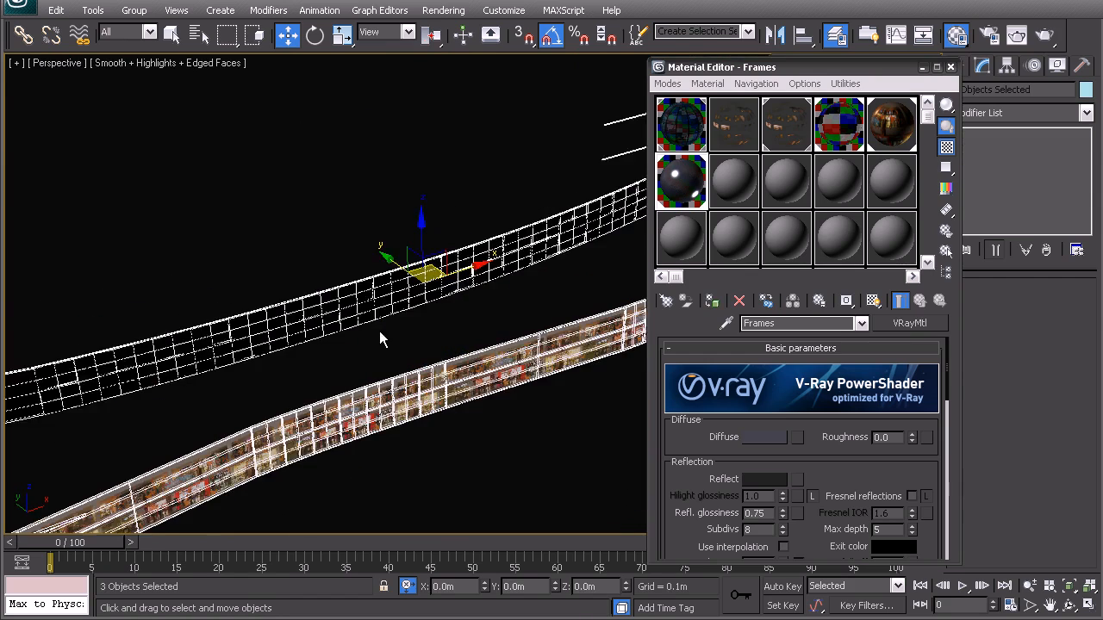
left_click(424, 410)
scroll(403, 298, "up", 5)
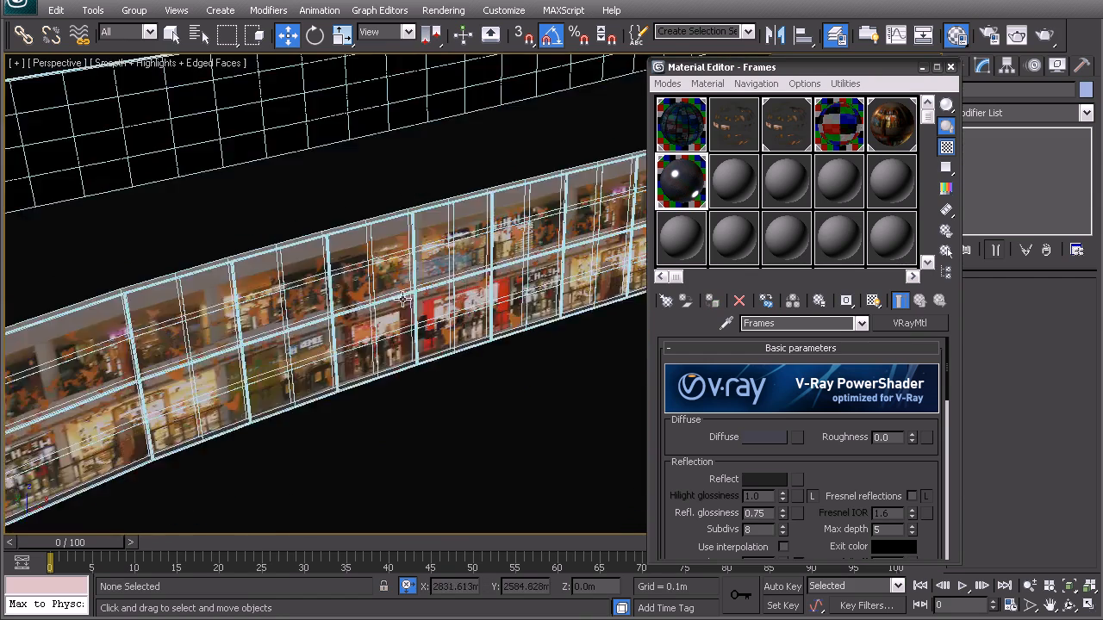
middle_click_drag(354, 305, 412, 303)
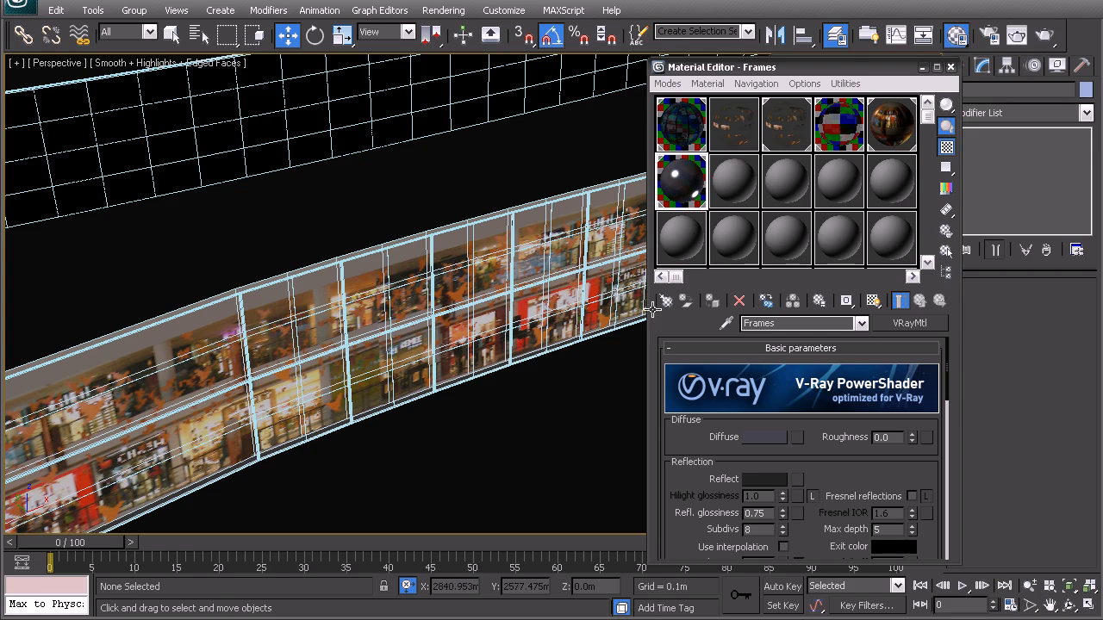
scroll(279, 329, "down", 5)
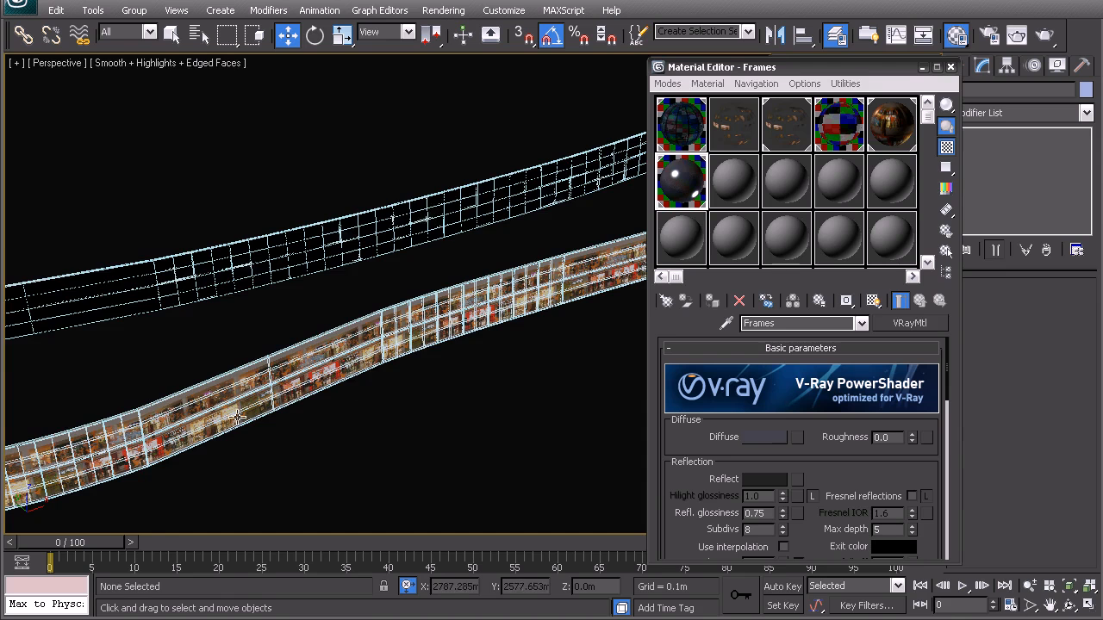
scroll(359, 334, "down", 5)
middle_click_drag(326, 332, 424, 314, "alt")
scroll(436, 332, "up", 3)
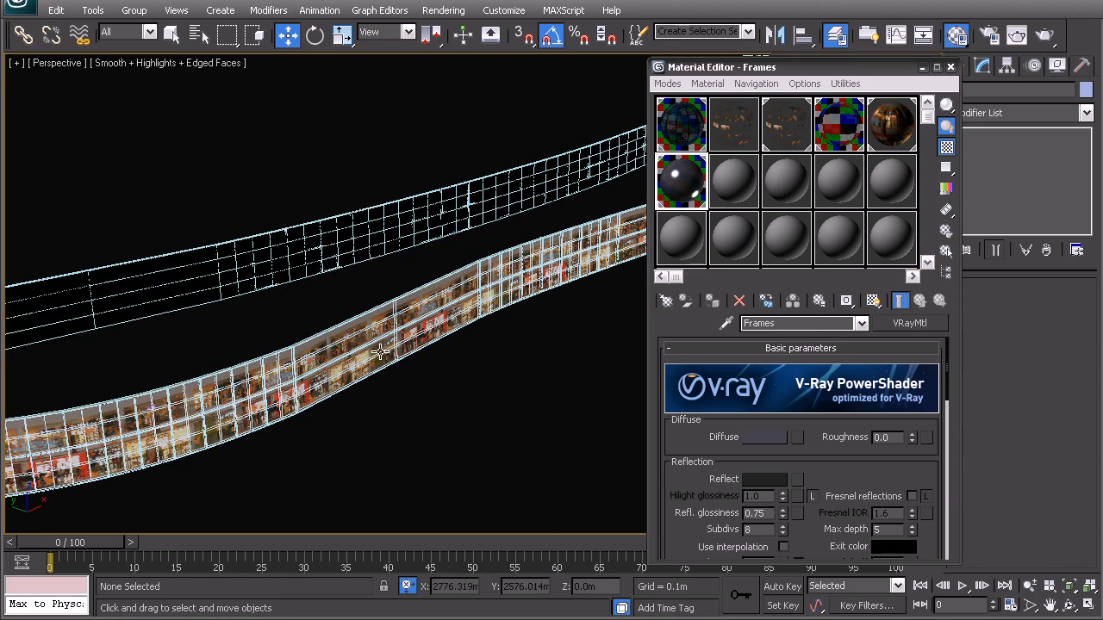
Step: Close the Material Editor and the layer manager
left_click(950, 67)
scroll(595, 280, "down", 4)
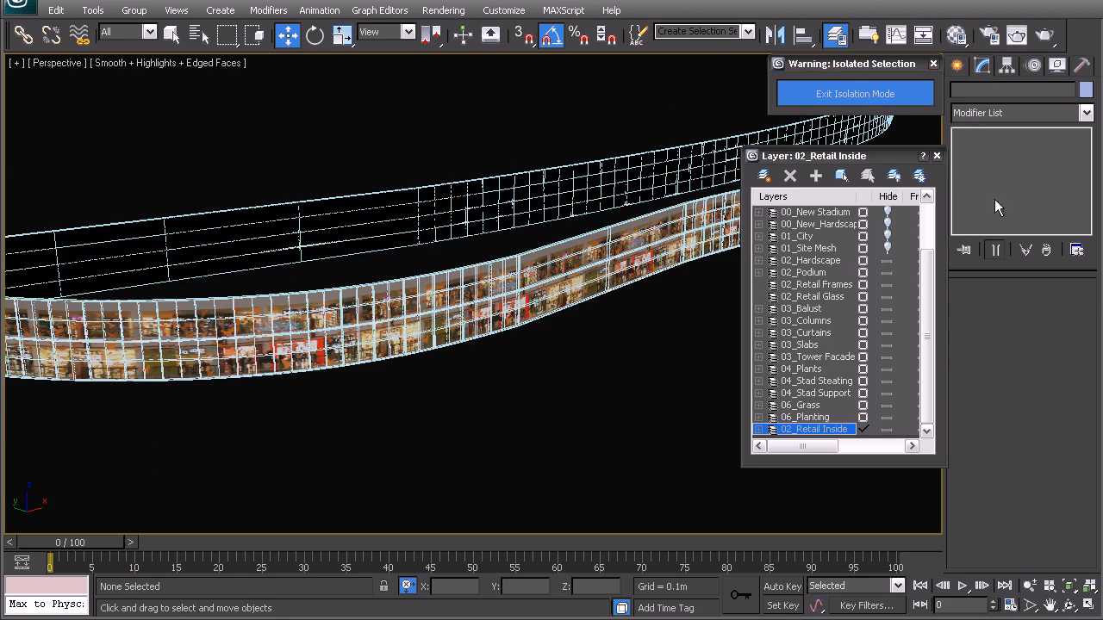
left_click(937, 155)
Step: Examine the complete retail ring from several angles, checking the frames and shopfront texture around the podium
scroll(645, 283, "up", 2)
middle_click_drag(488, 320, 500, 321, "alt")
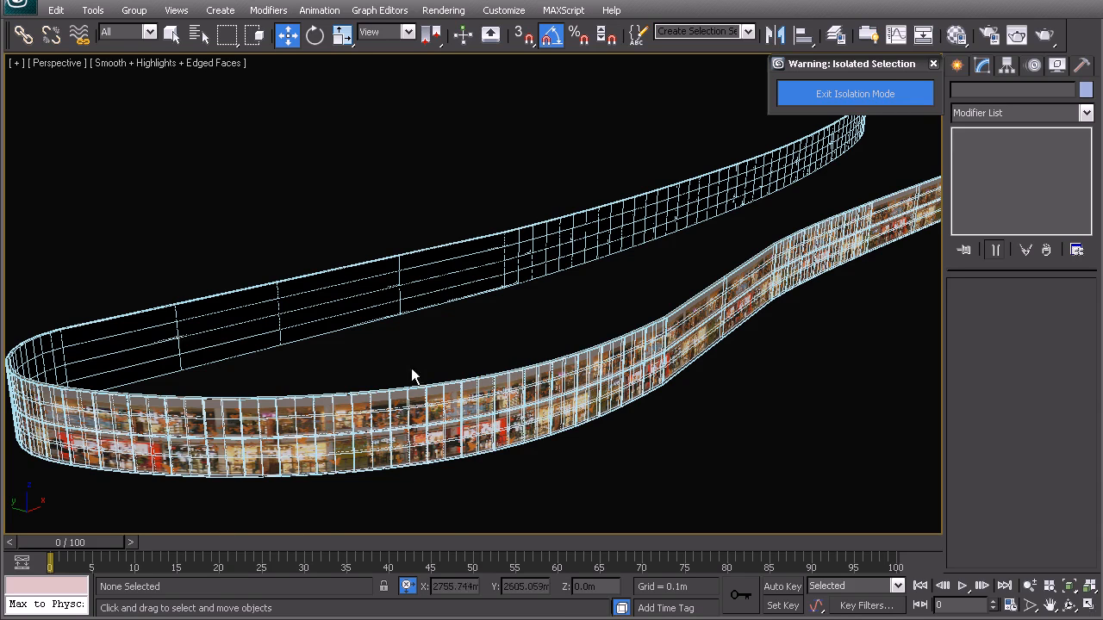
middle_click_drag(794, 254, 671, 327, "alt")
scroll(391, 410, "down", 6)
scroll(419, 380, "down", 2)
middle_click_drag(598, 283, 574, 284)
middle_click_drag(513, 301, 511, 280)
scroll(512, 279, "up", 2)
middle_click_drag(523, 320, 535, 349)
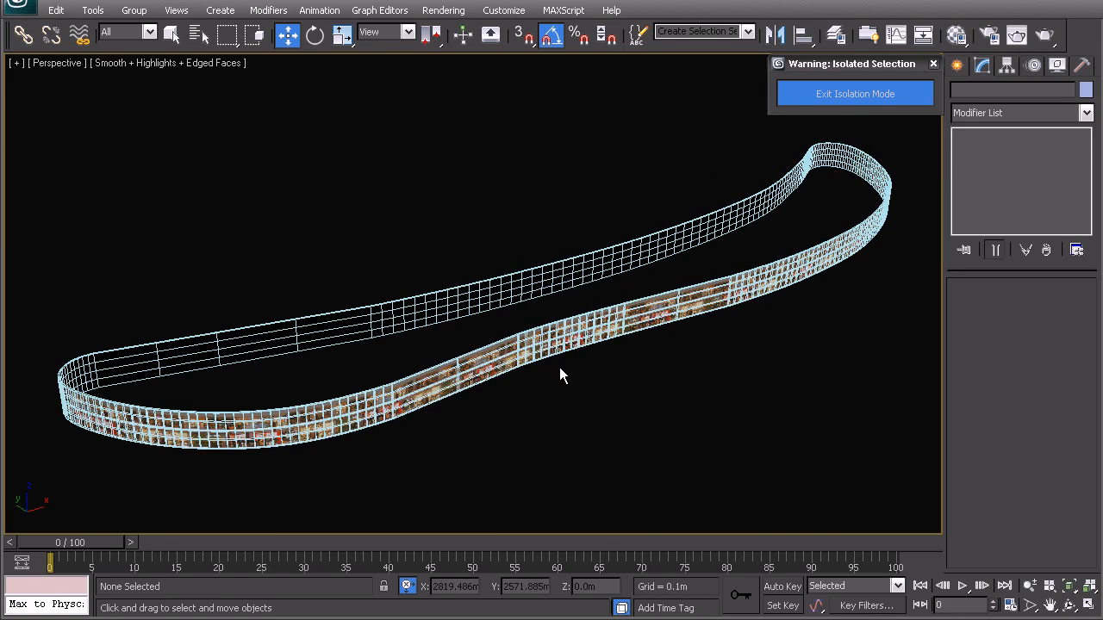